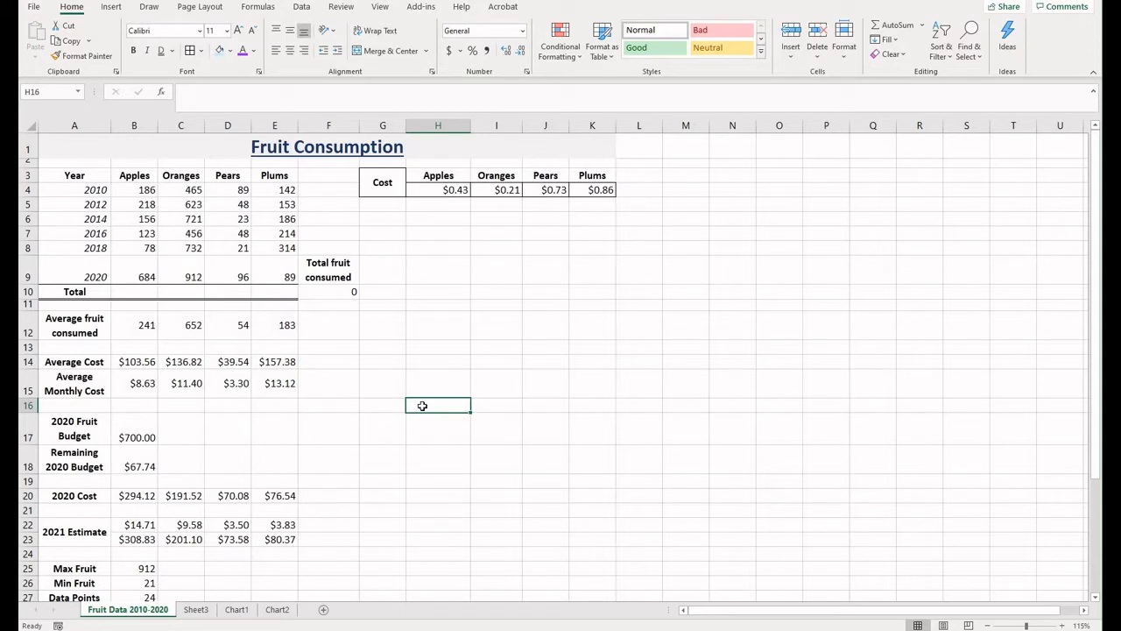
Step: Total the Apples values B4:B9 in cell B10 with AutoSum and clear the cell again
left_click(150, 291)
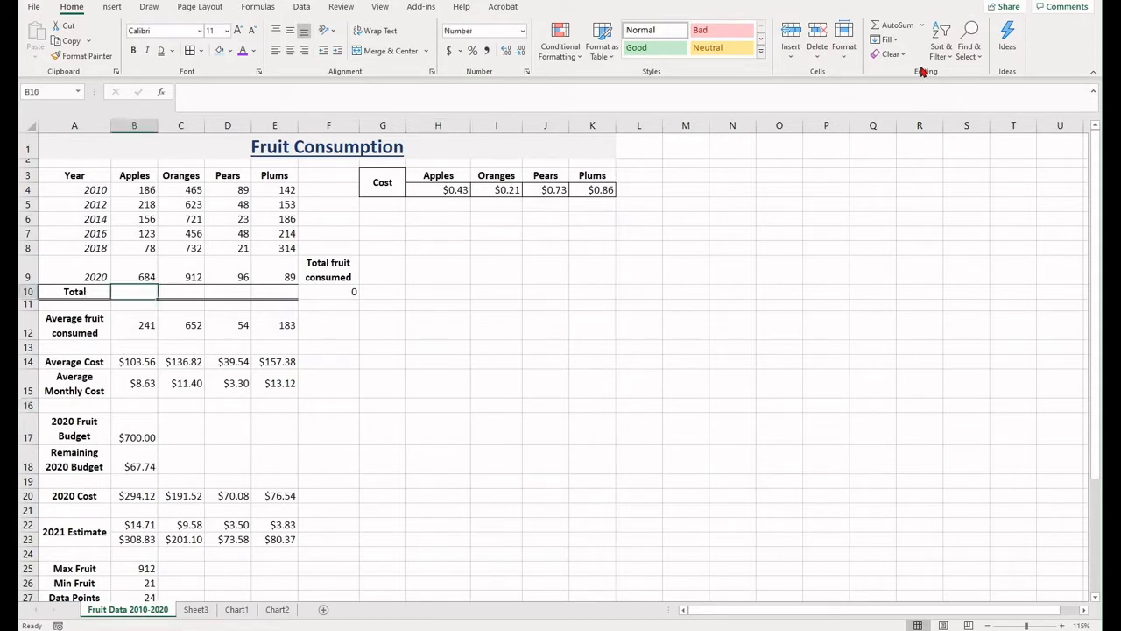
left_click(895, 25)
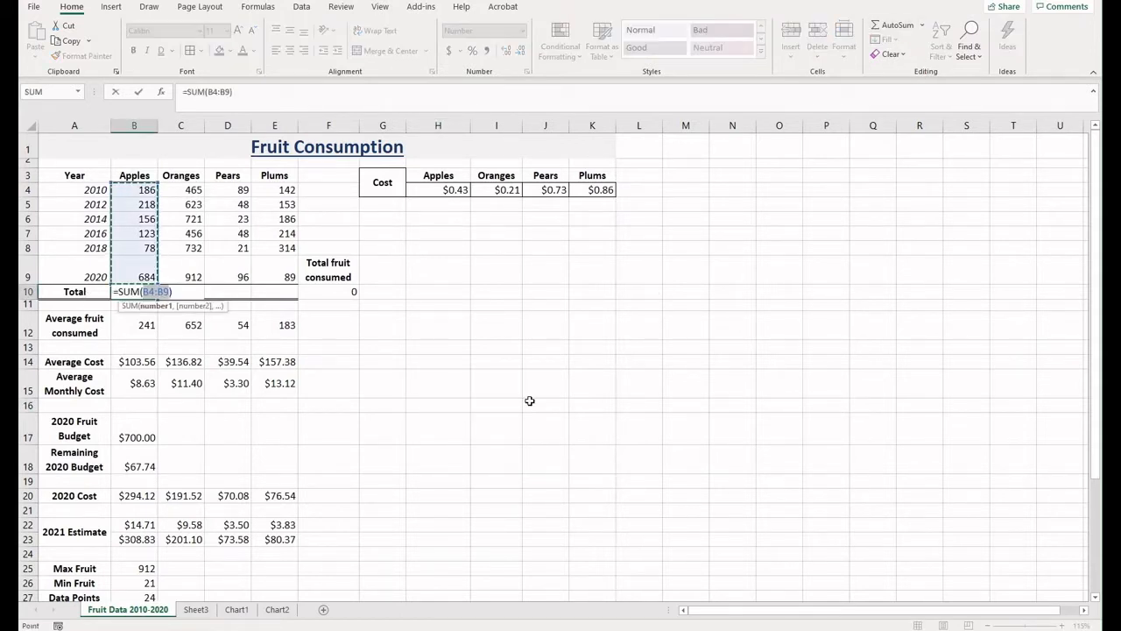
key("Return")
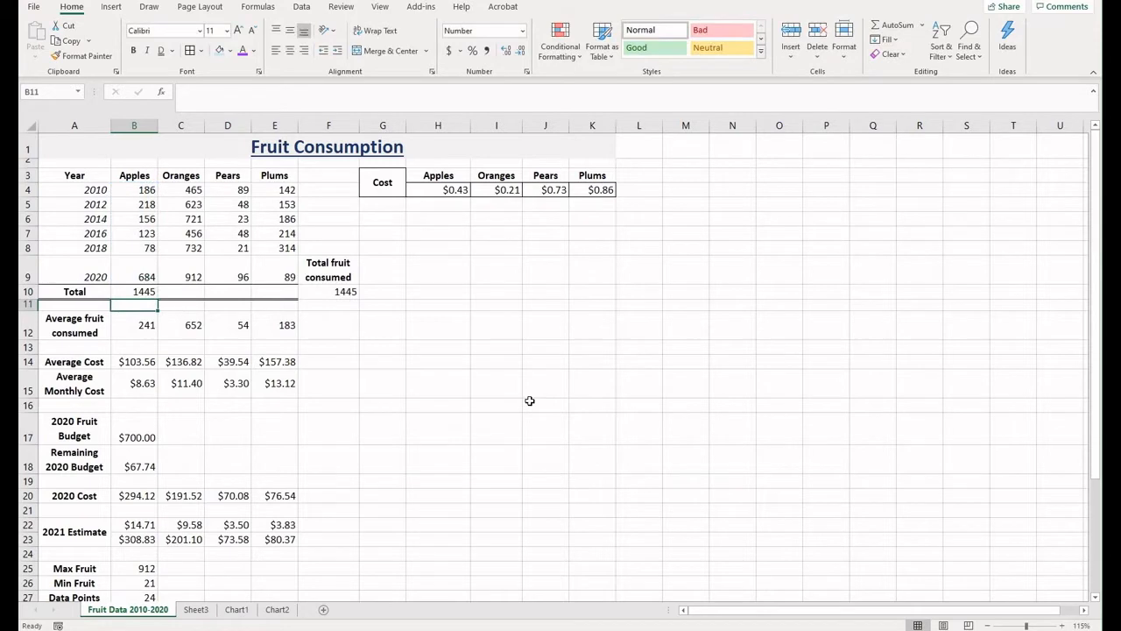
left_click(144, 292)
key("Delete")
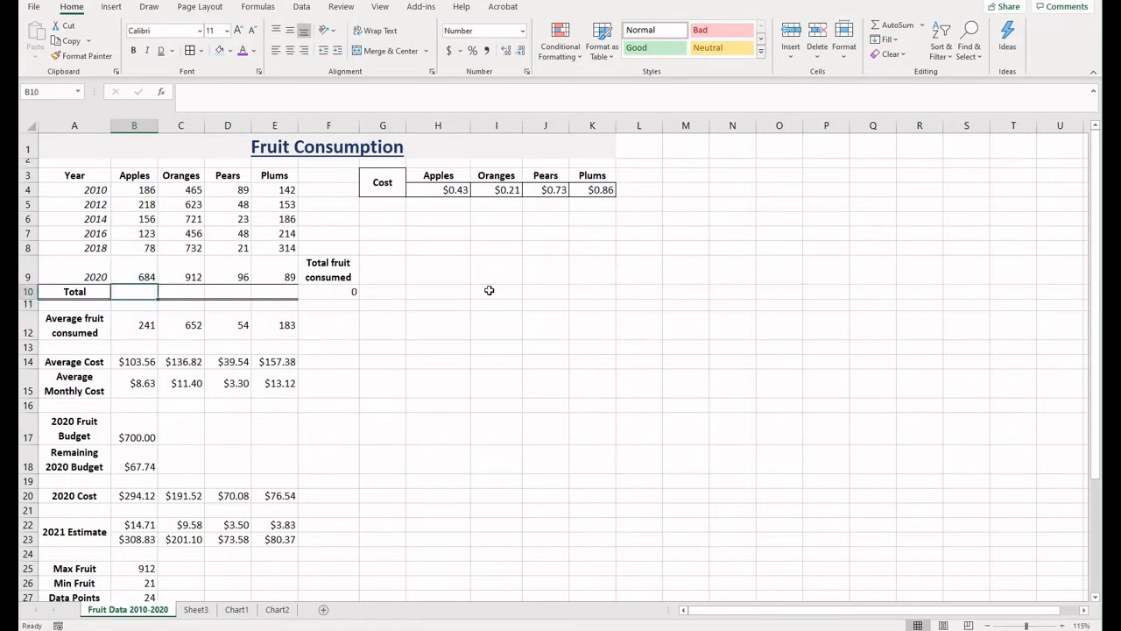
Step: Enter the sample formulas =2+2 in cell I10 and =2*5 in cell I11
left_click(498, 294)
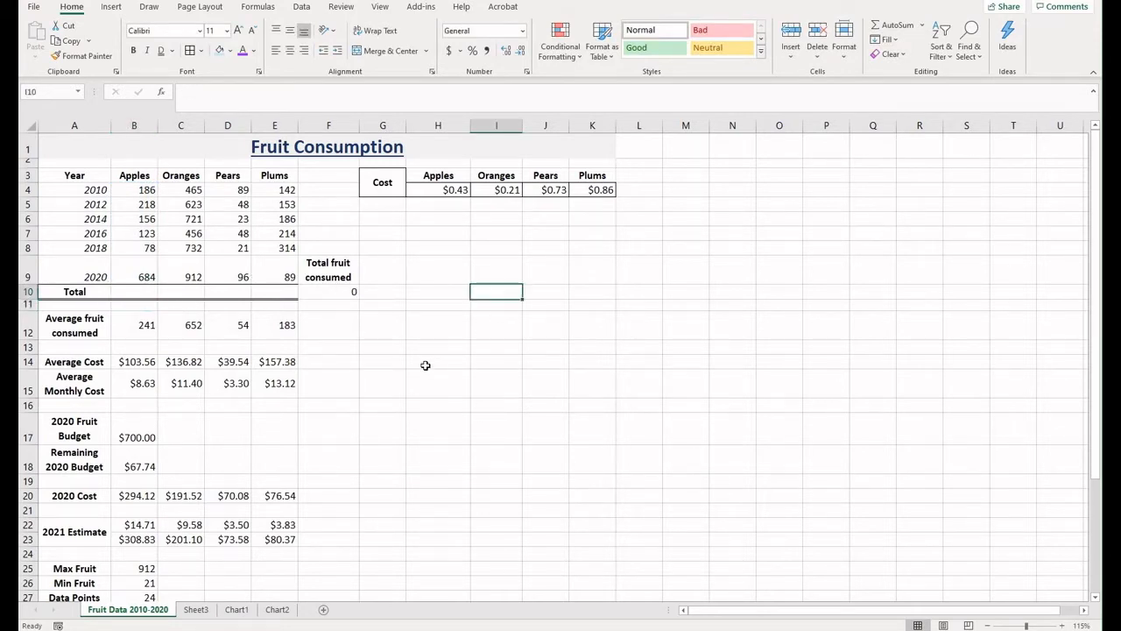
type("=2+2")
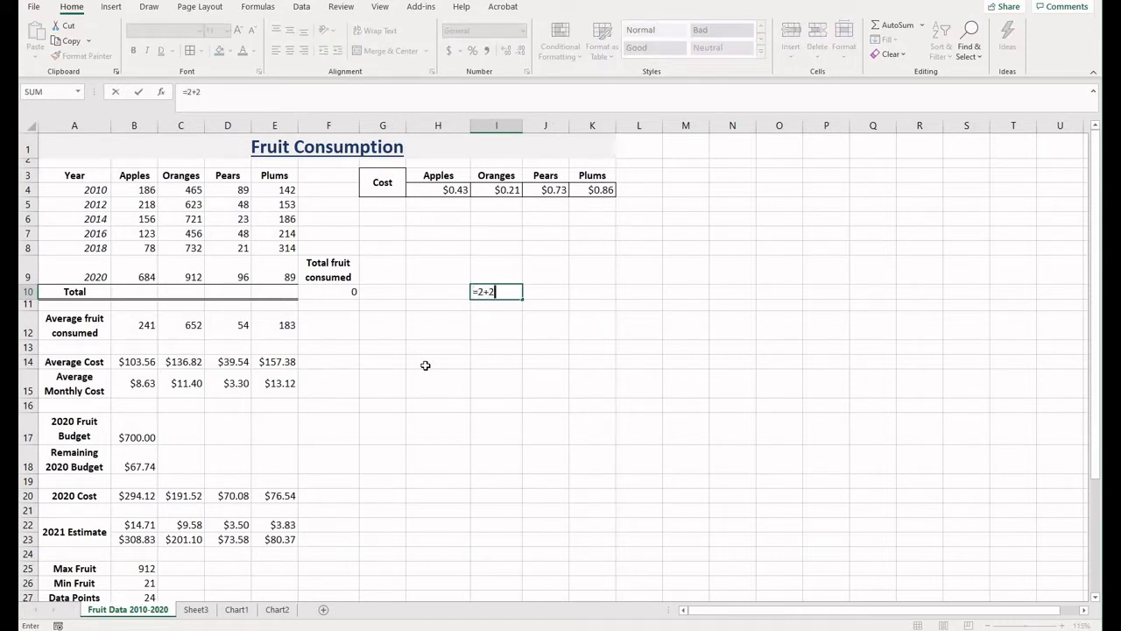
key("Return")
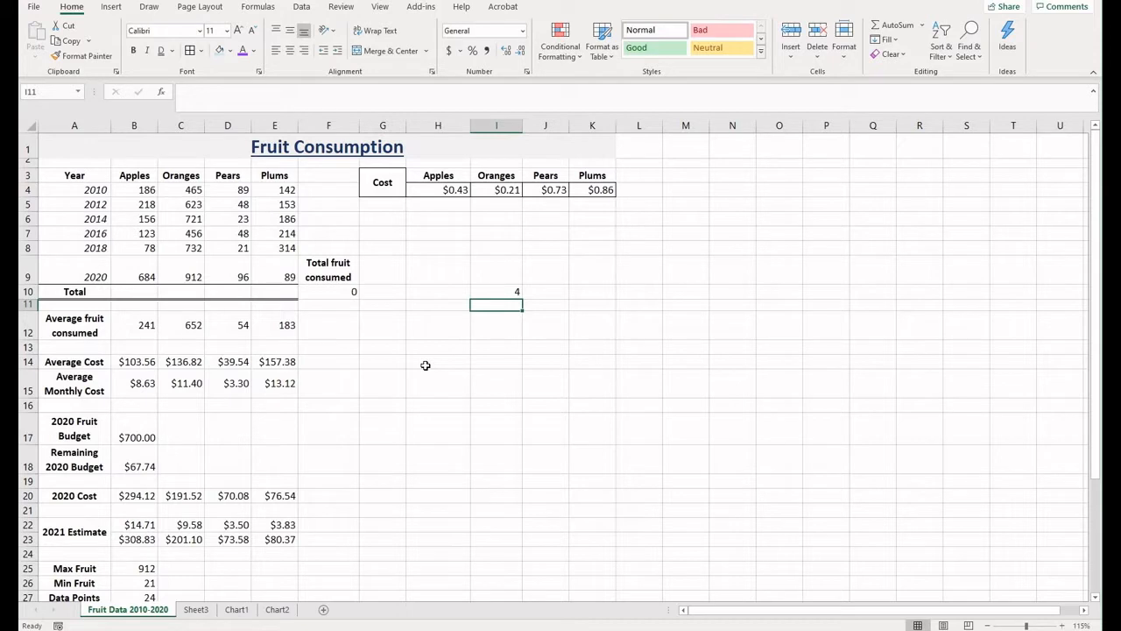
type("=2*5")
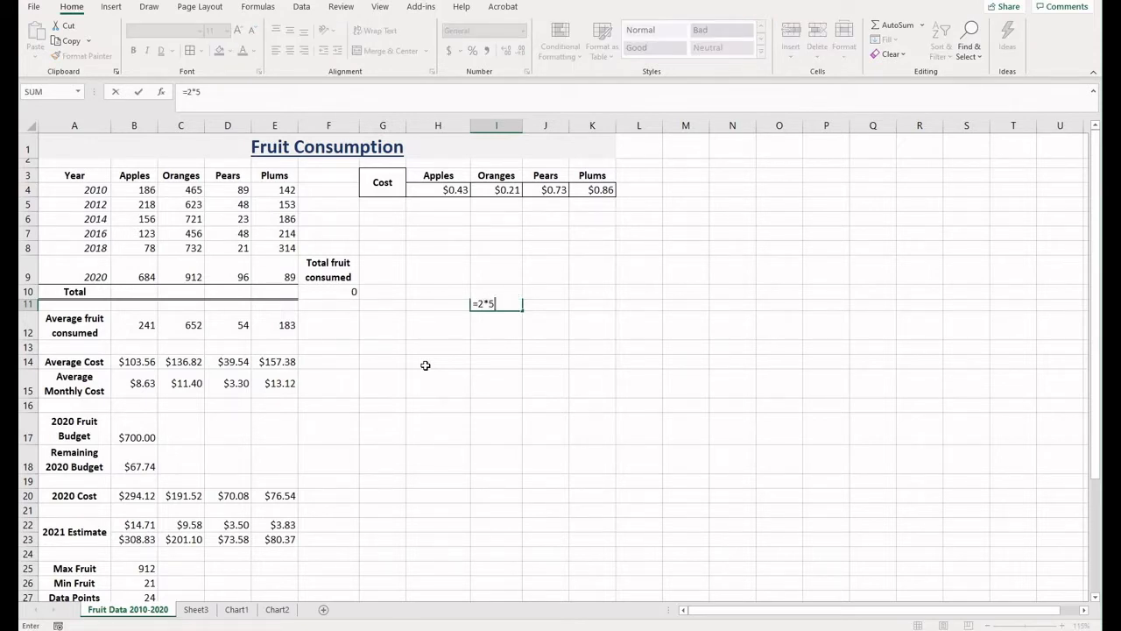
key("Return")
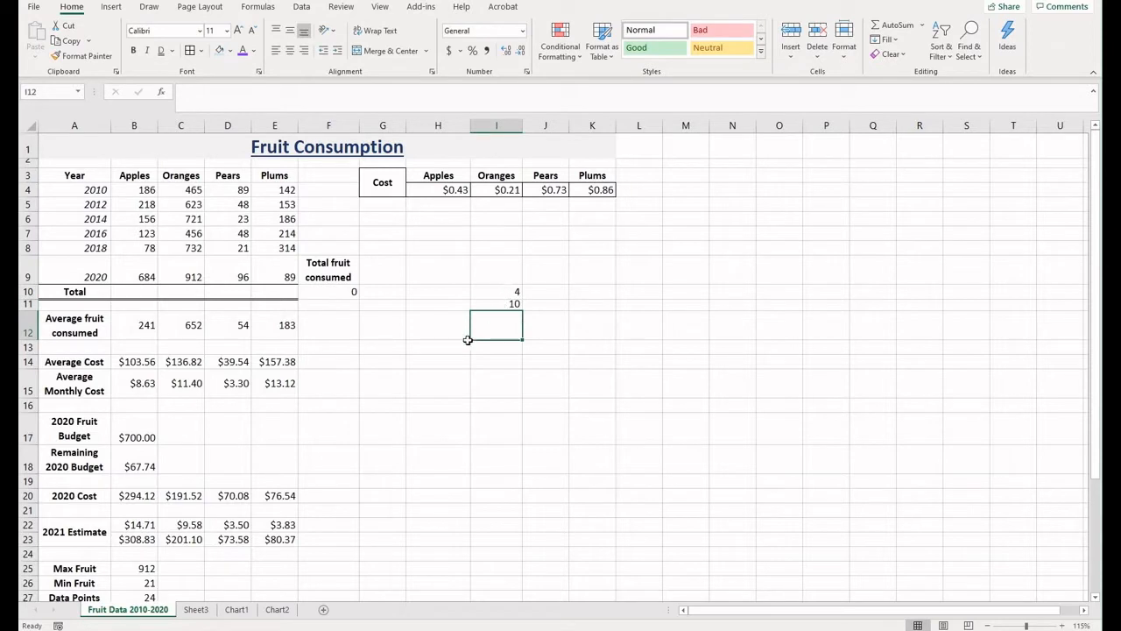
Step: Clear the sample formulas from I10:I11 and return to the empty Apples total cell B10
left_click_drag(504, 292, 503, 303)
key("Delete")
key("Left")
key("Left")
key("Left")
key("Left")
key("Left")
key("Left")
key("Left")
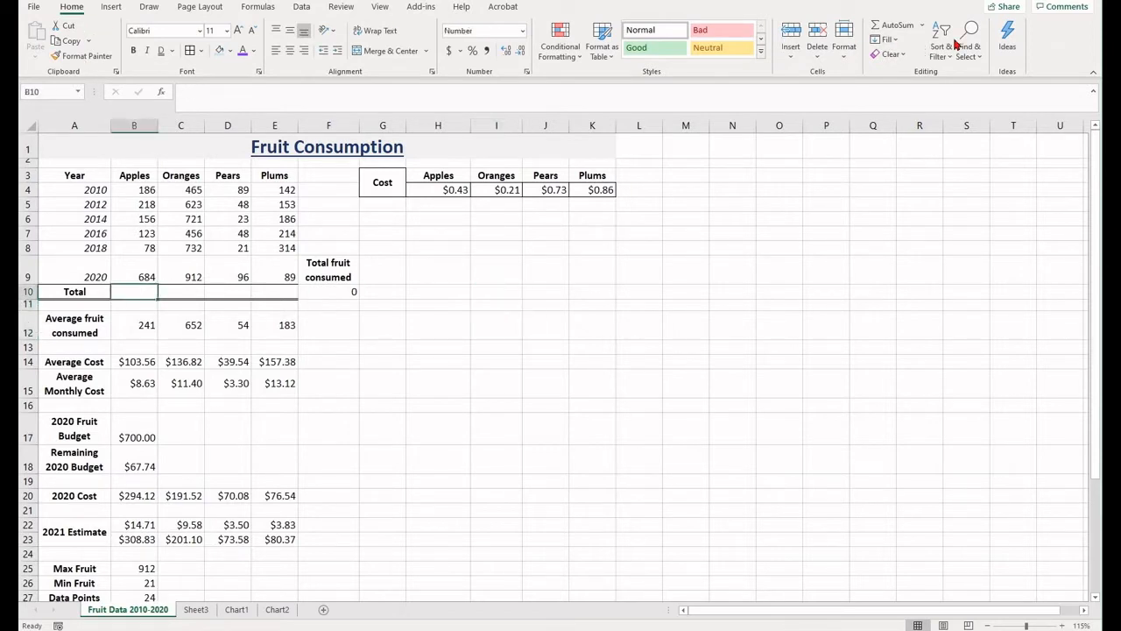
Step: Examine the functions AutoSum offers, both among the editing tools and in the formula function library
left_click(923, 26)
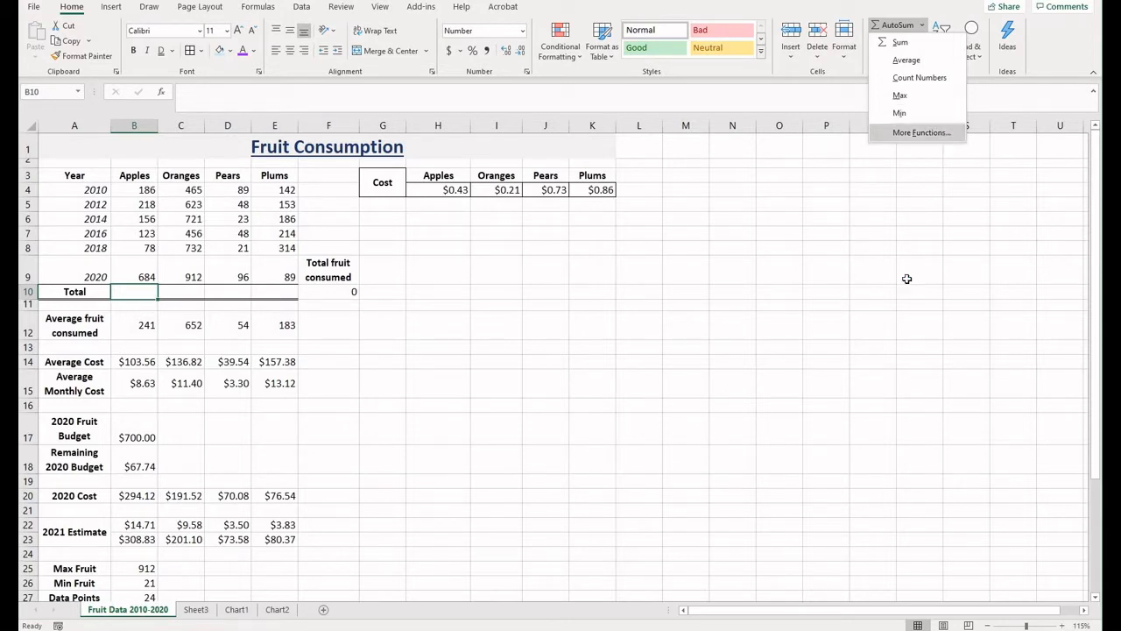
left_click(299, 315)
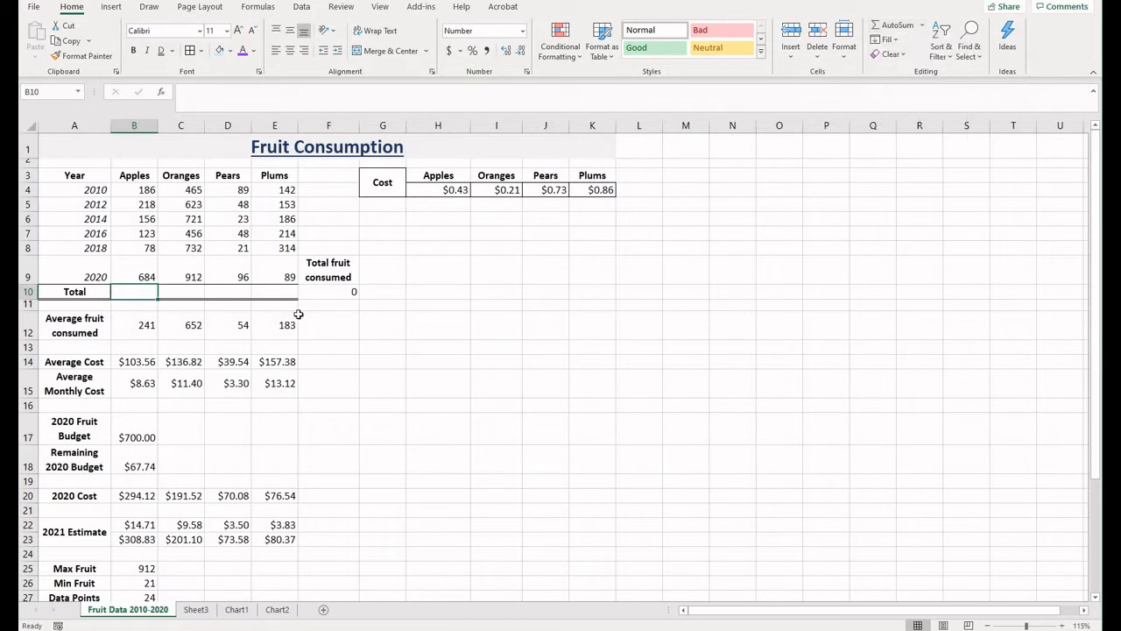
left_click(255, 7)
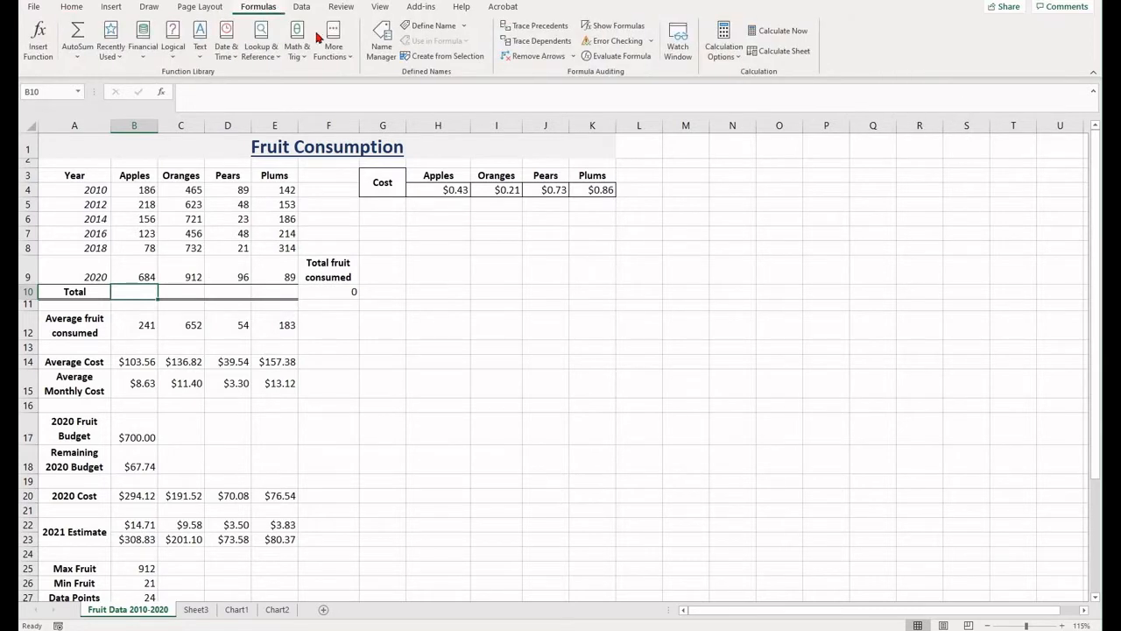
left_click(78, 59)
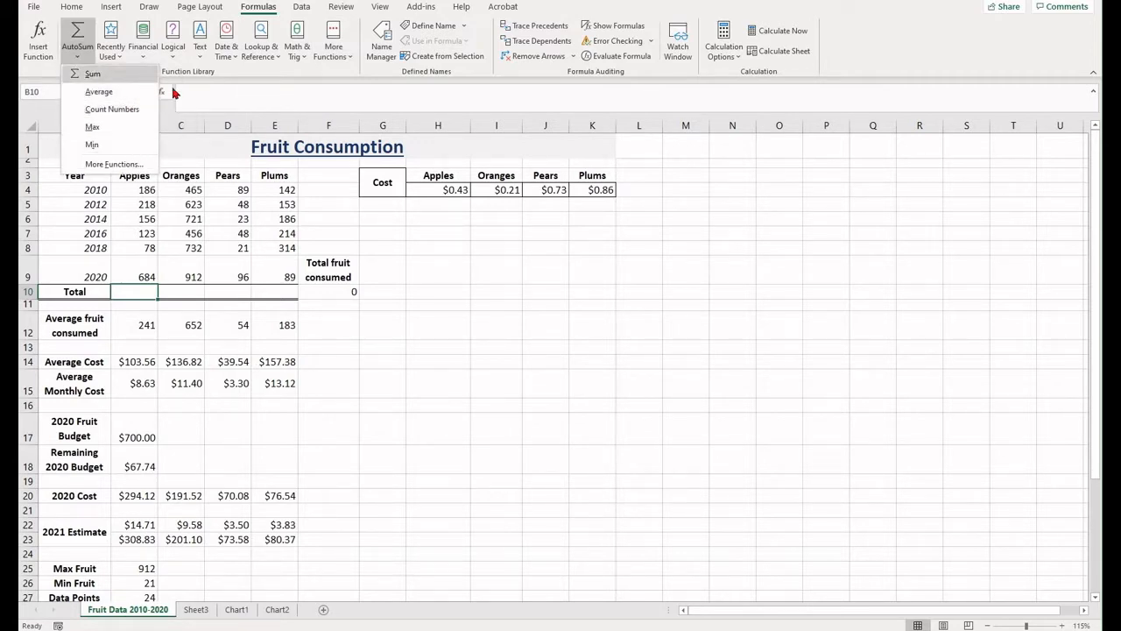
left_click(87, 26)
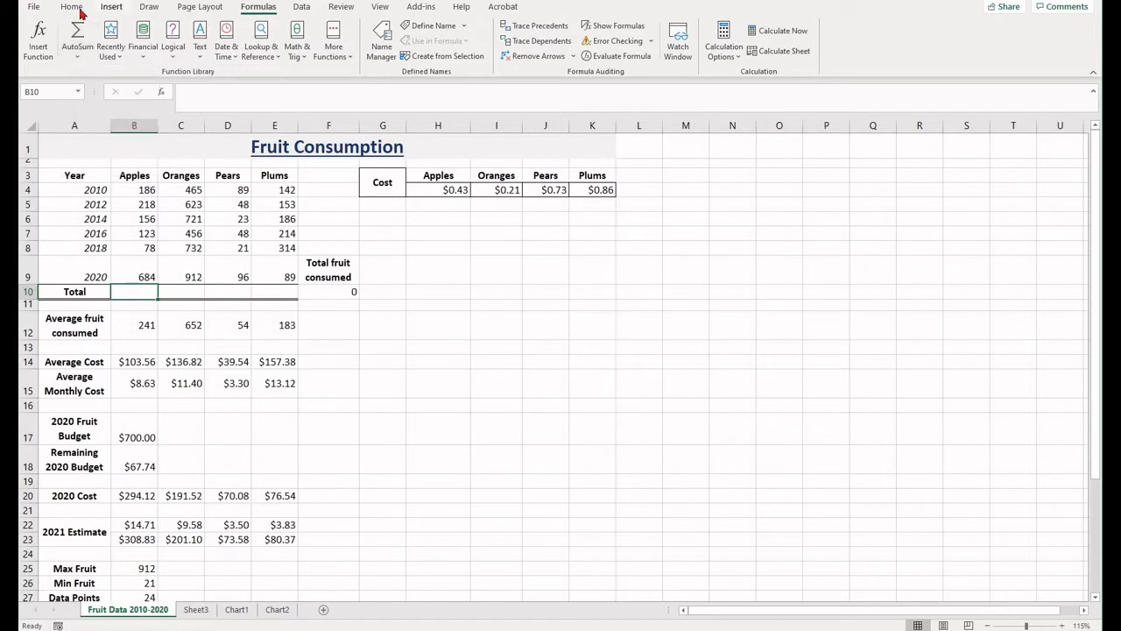
left_click(79, 8)
left_click(528, 350)
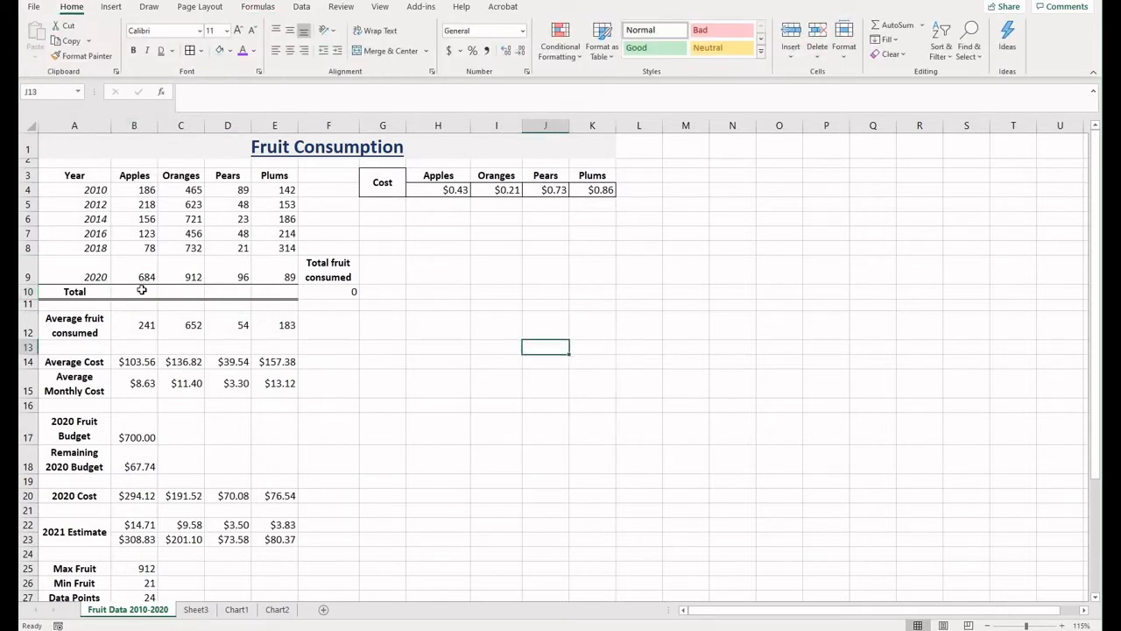
Step: Total the Apples values B4:B9 in cell B10 with AutoSum
left_click(141, 289)
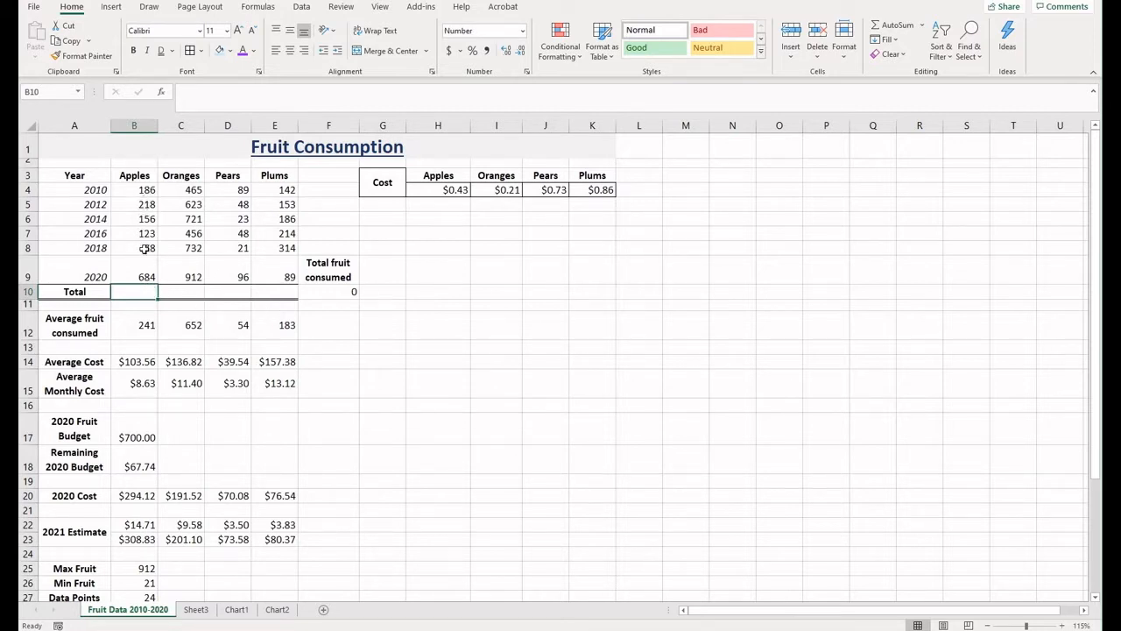
left_click_drag(144, 190, 214, 269)
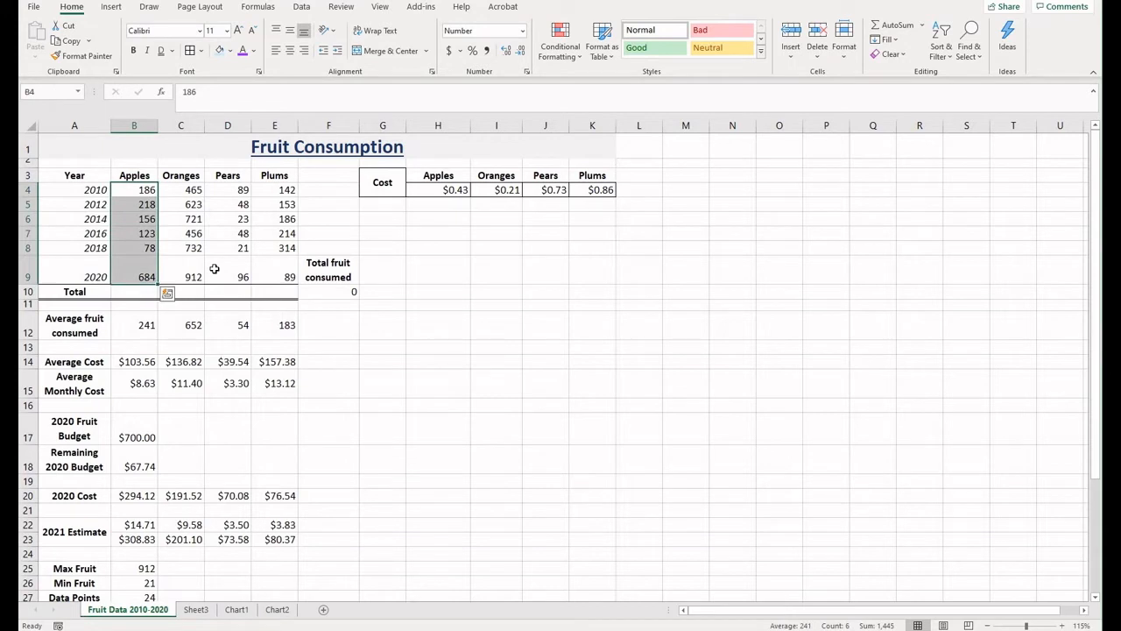
left_click_drag(198, 192, 168, 279)
left_click(144, 291)
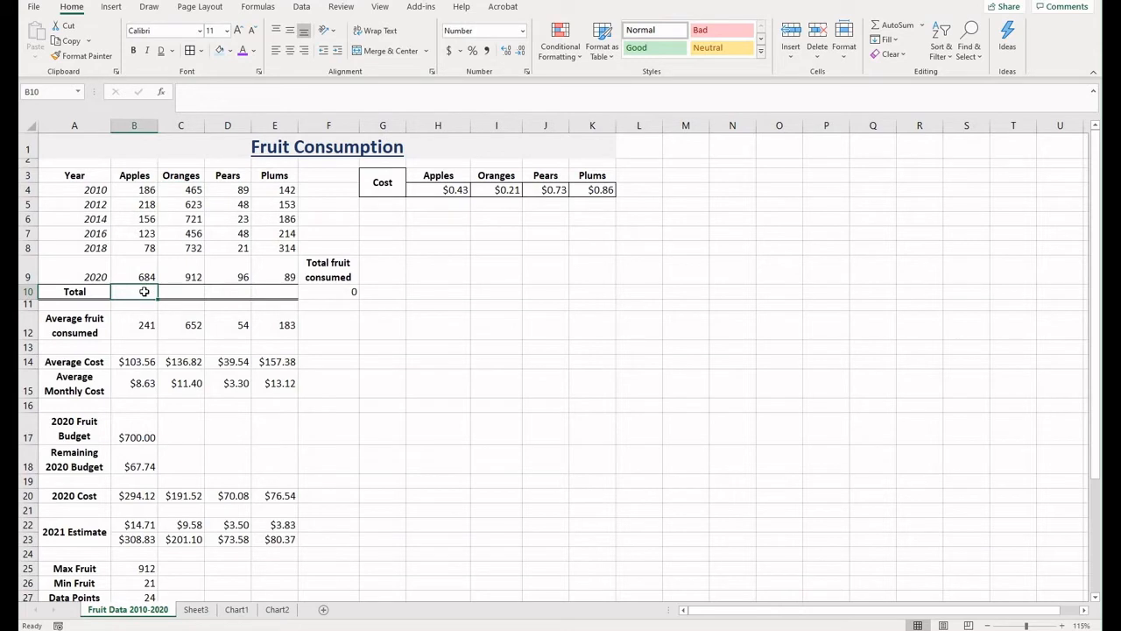
left_click(905, 31)
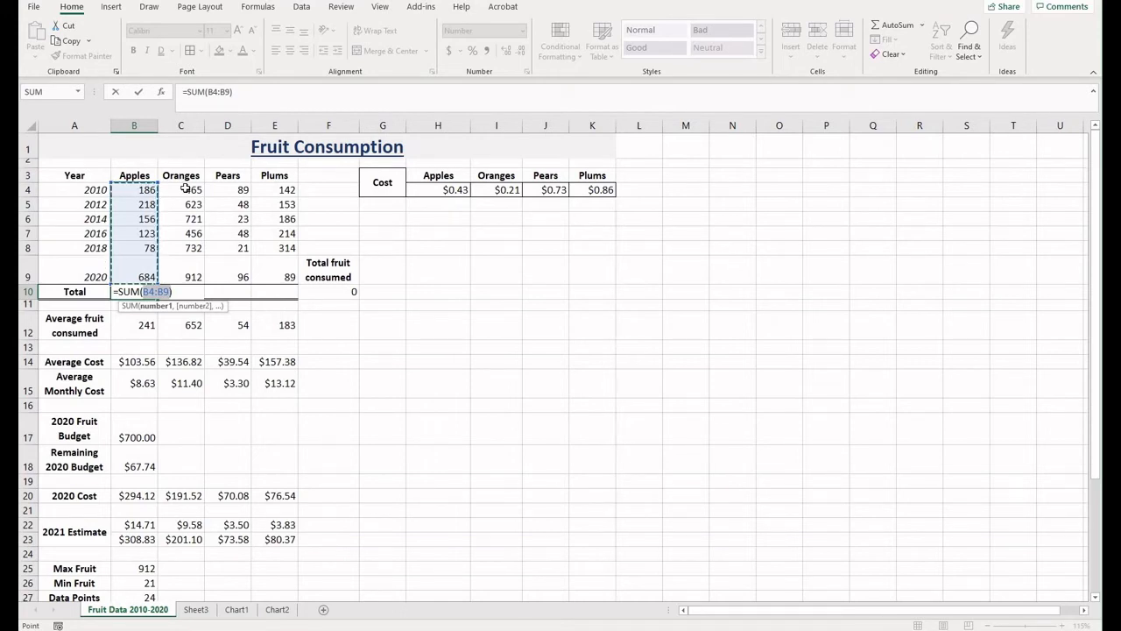
key("Return")
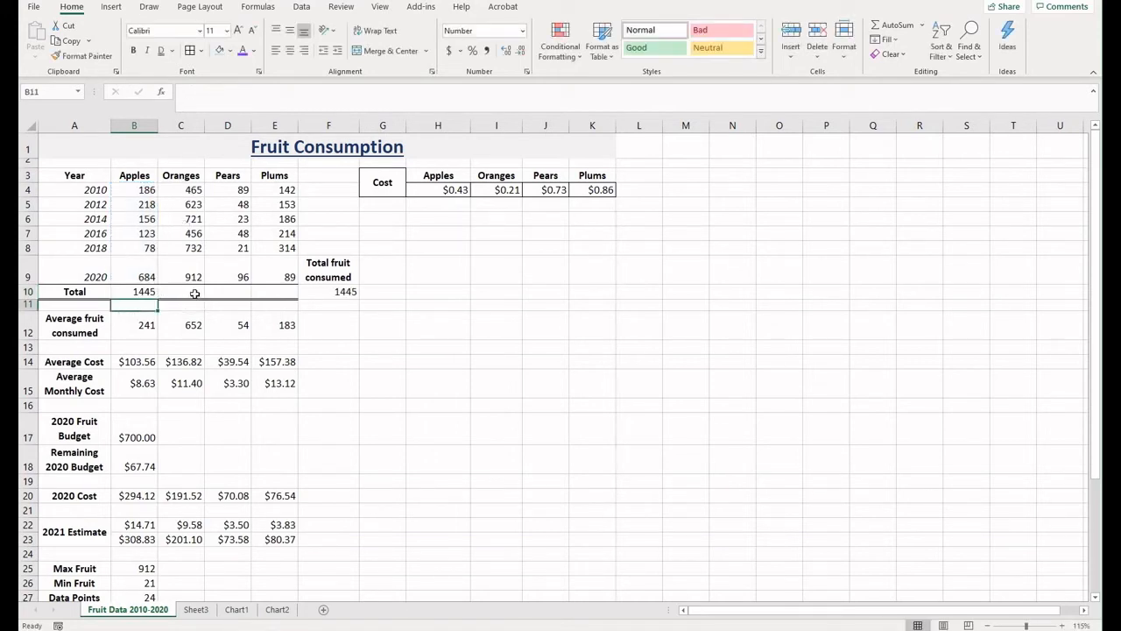
key("Up")
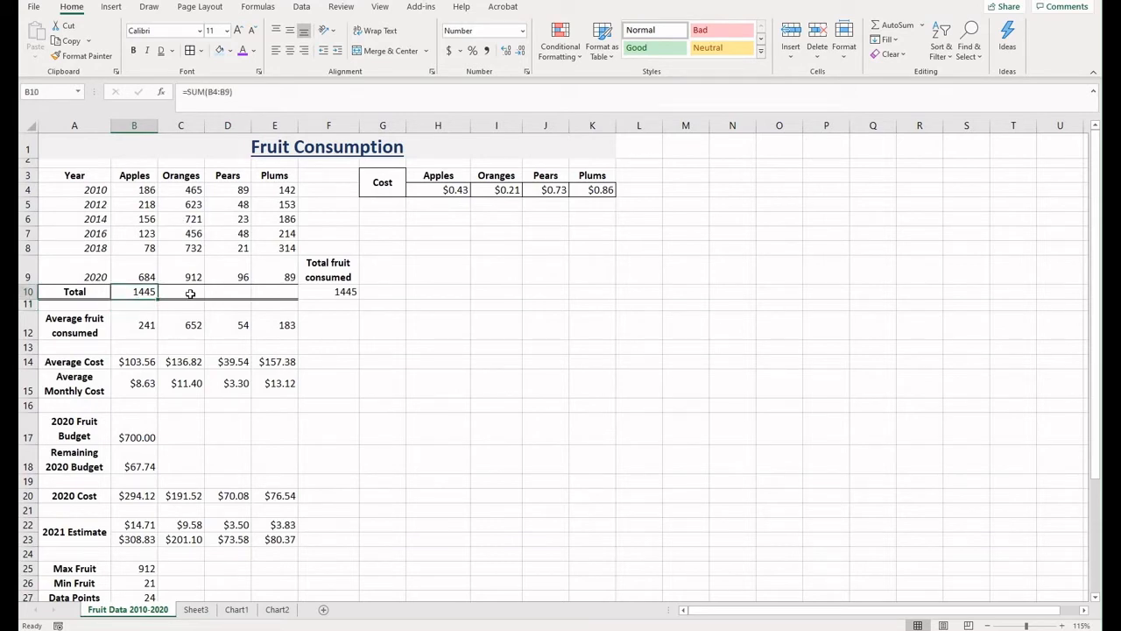
Step: Total the Oranges column in cell C10 with AutoSum, trying other fruit columns as the range before settling on C4:C9
left_click(190, 293)
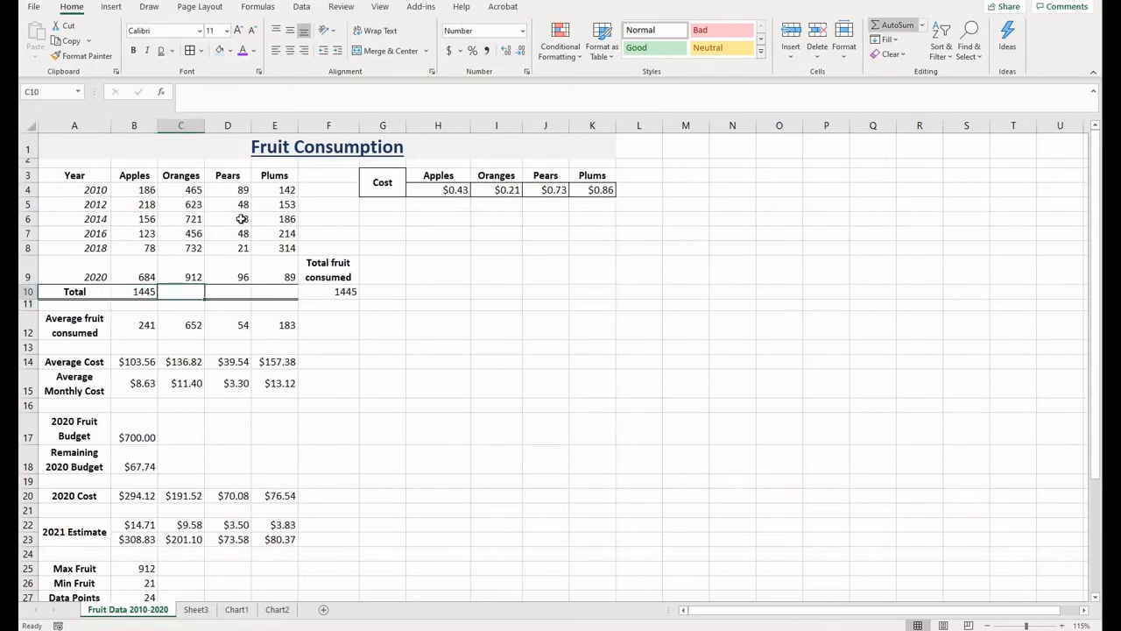
left_click(902, 27)
left_click_drag(145, 189, 134, 279)
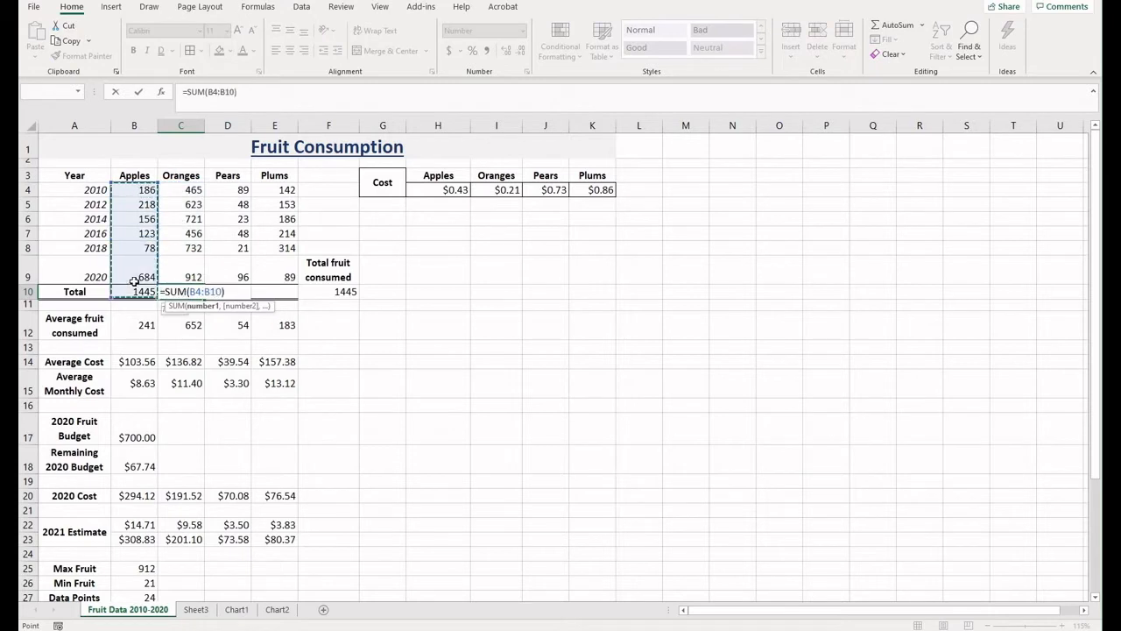
left_click_drag(195, 191, 188, 266)
left_click_drag(224, 190, 229, 261)
left_click_drag(278, 190, 288, 260)
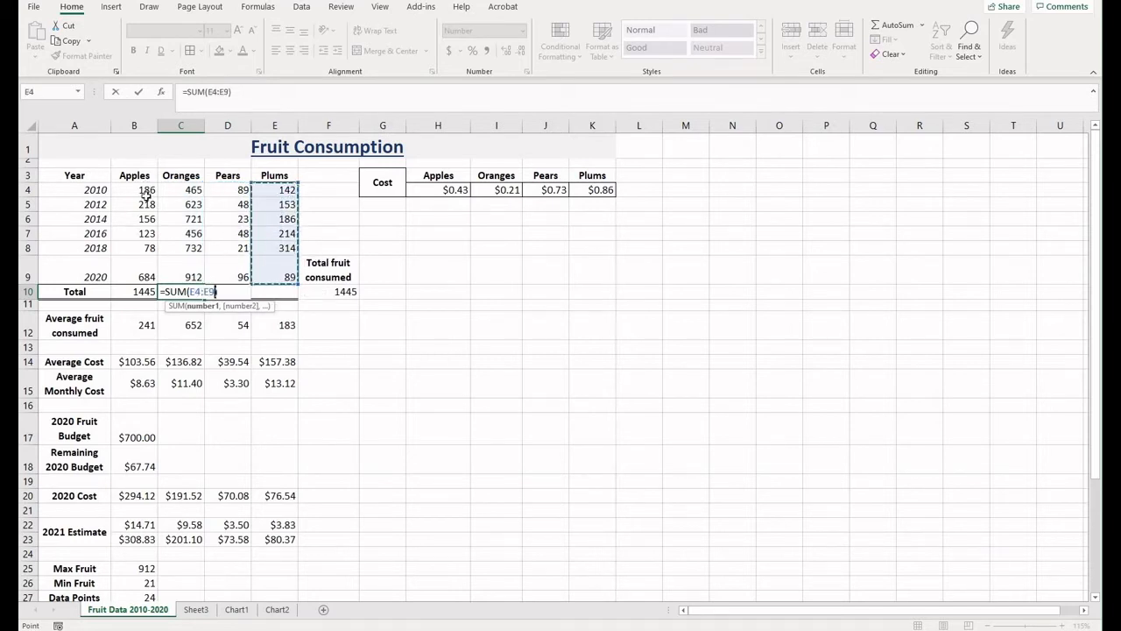
left_click_drag(148, 190, 148, 269)
left_click_drag(195, 192, 183, 267)
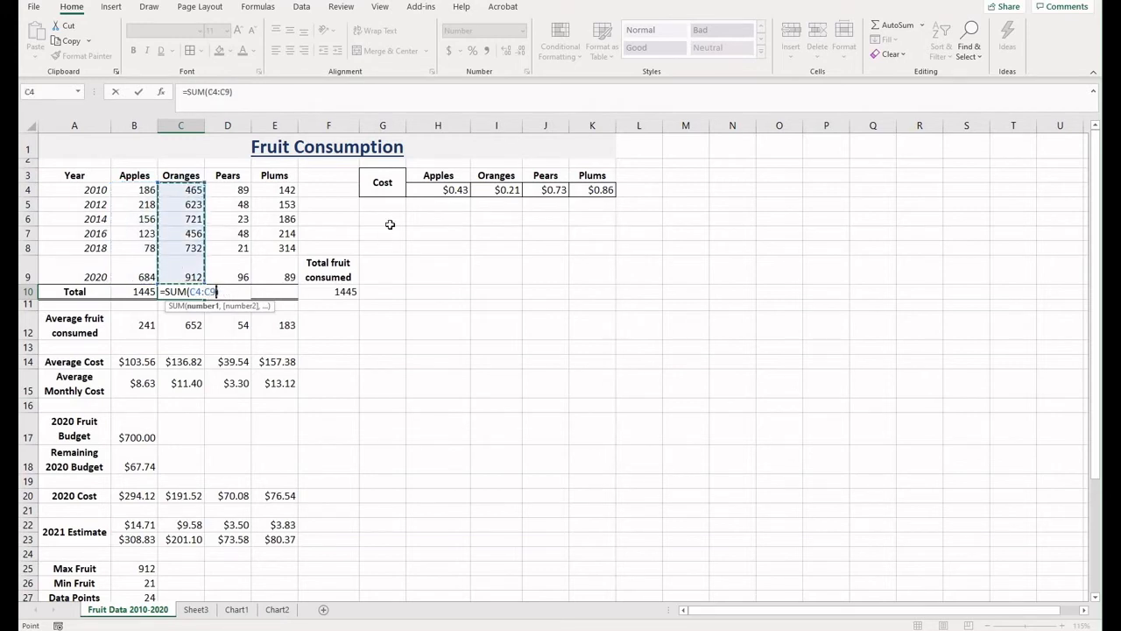
key("Return")
Step: Insert a blank row above the 2014 row of the fruit table
left_click(27, 219)
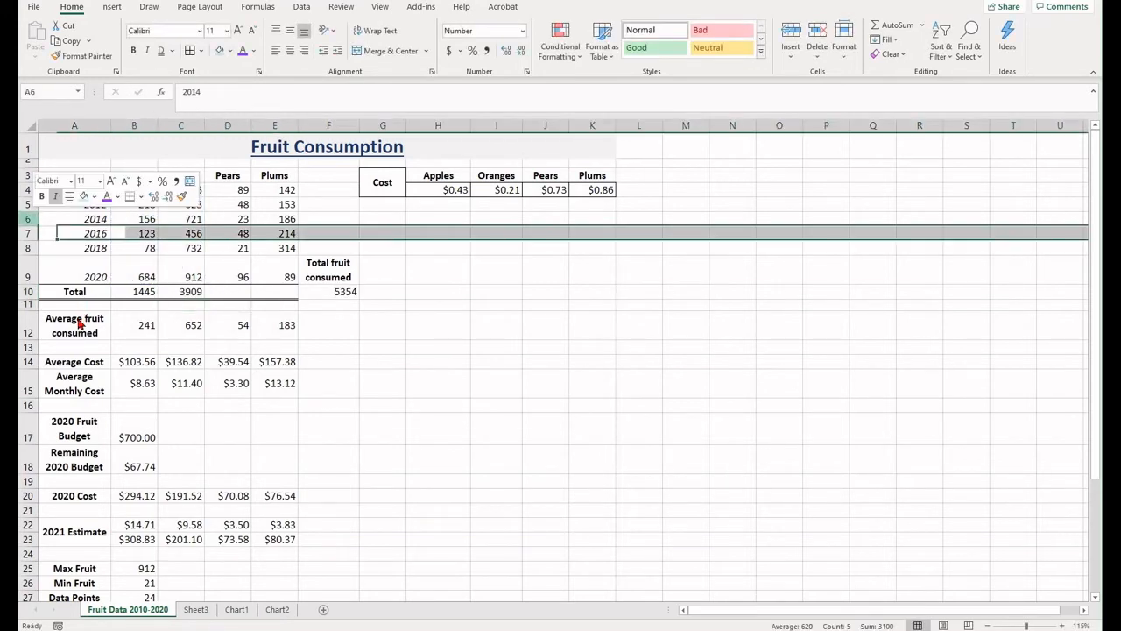
right_click(29, 219)
left_click(54, 322)
left_click(266, 289)
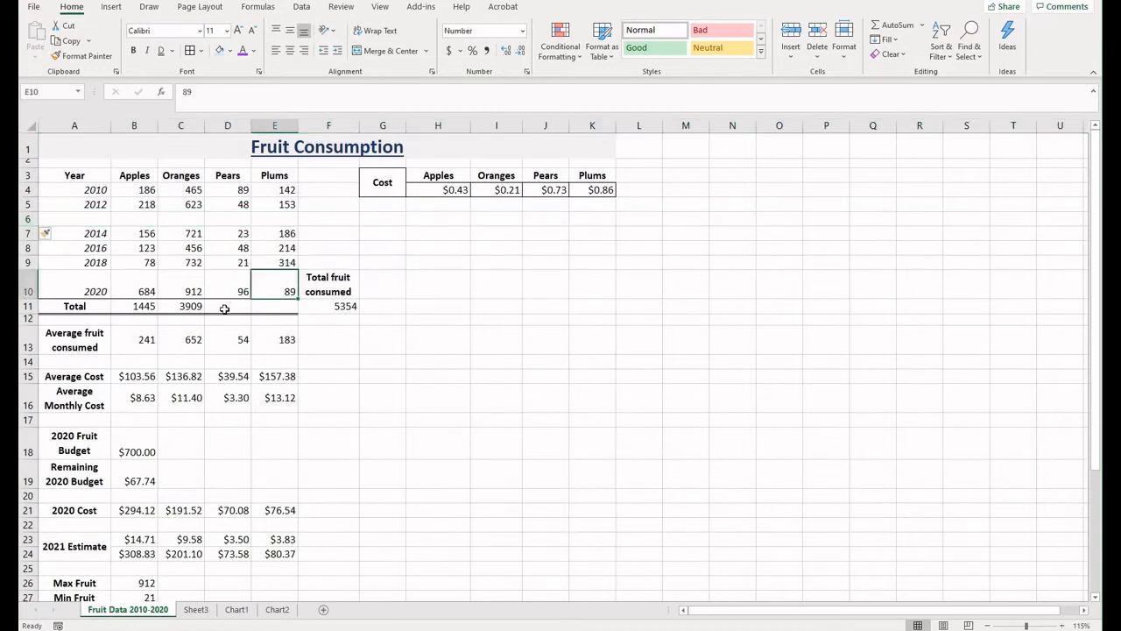
Step: Total the Pears column in cell D11 with AutoSum, using the two separate ranges D4:D5 and D7:D10
left_click(227, 306)
left_click(892, 28)
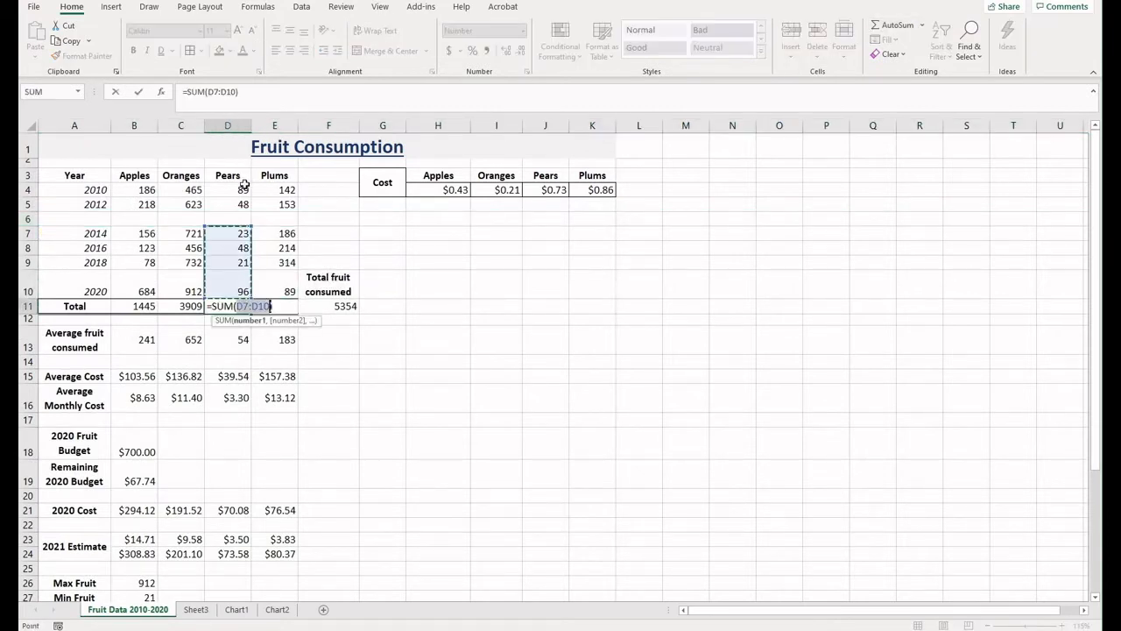
left_click_drag(244, 191, 244, 204)
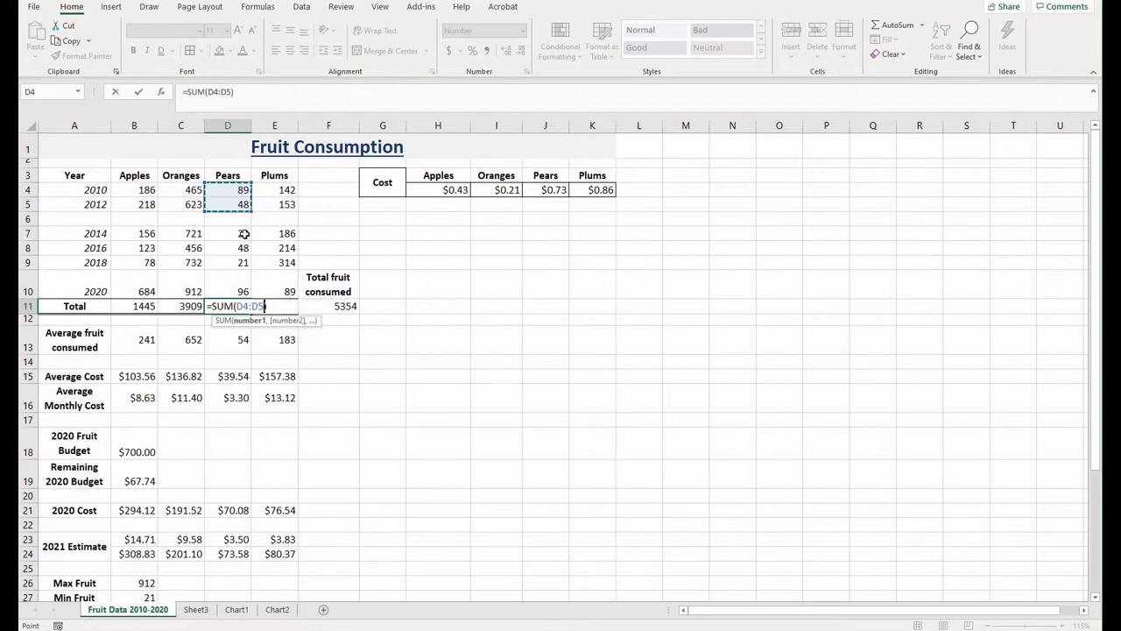
left_click_drag(243, 234, 246, 277)
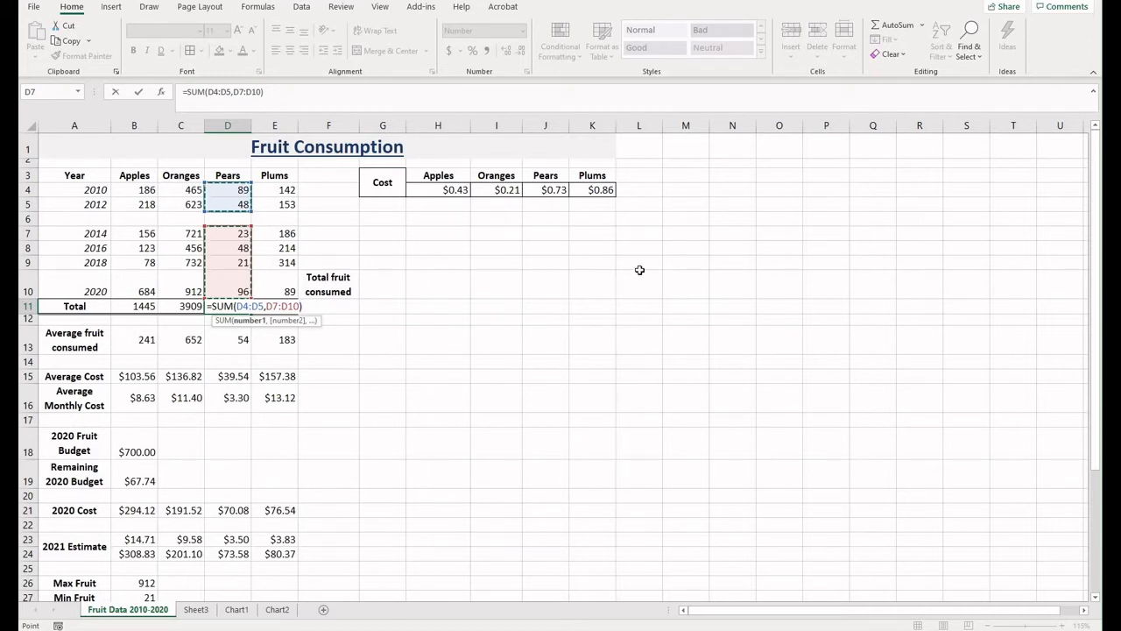
key("Return")
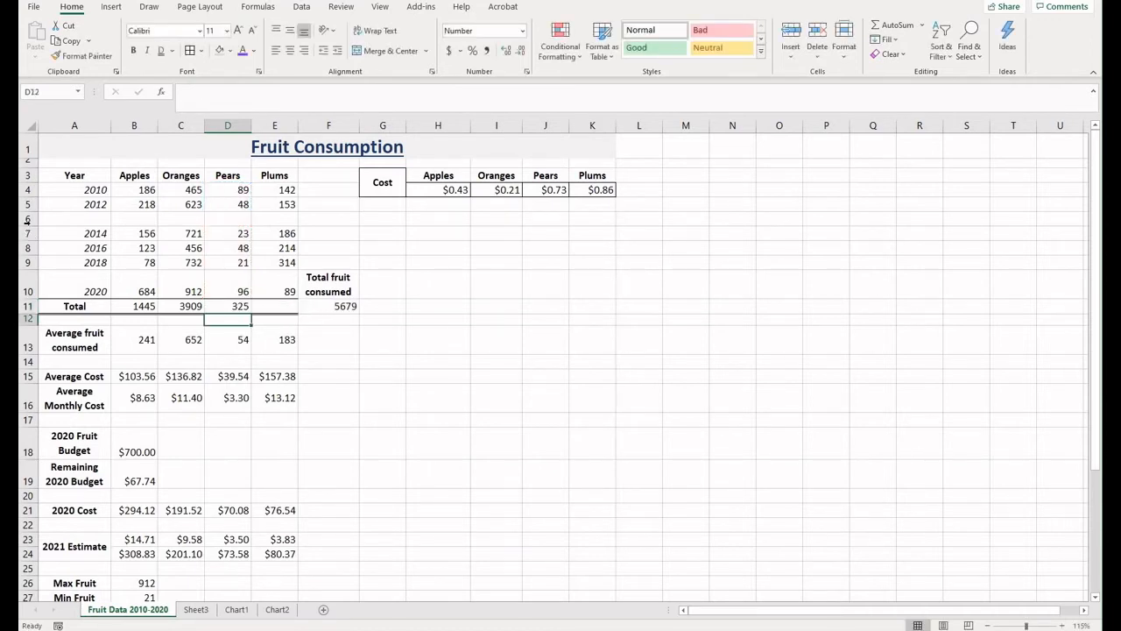
Step: Delete the blank row 6 between the 2012 and 2014 rows
right_click(26, 220)
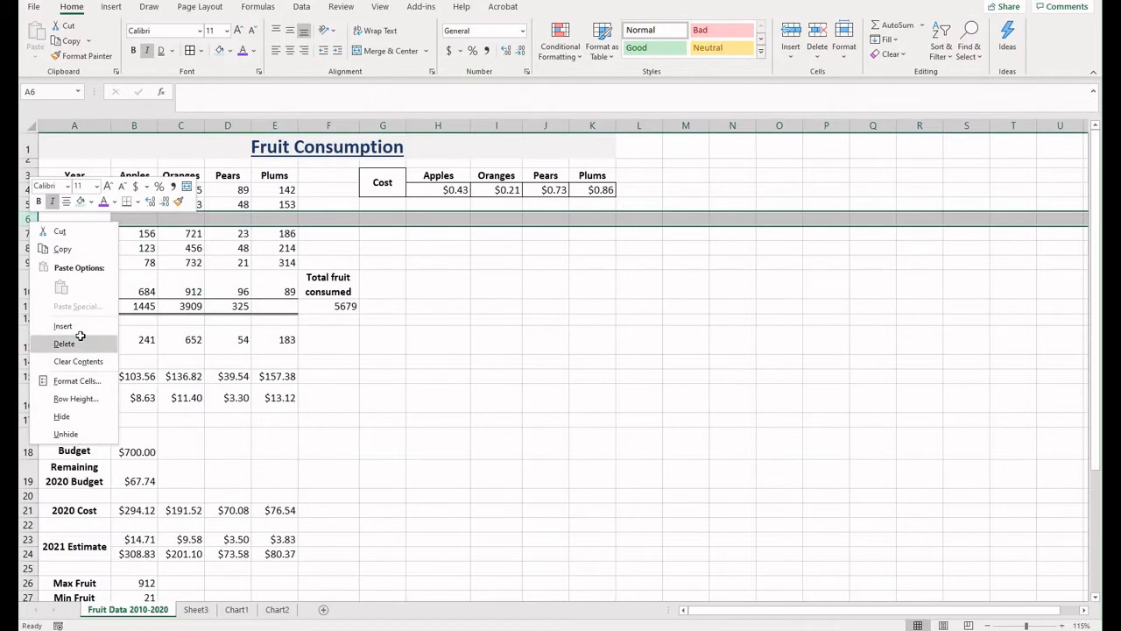
left_click(80, 338)
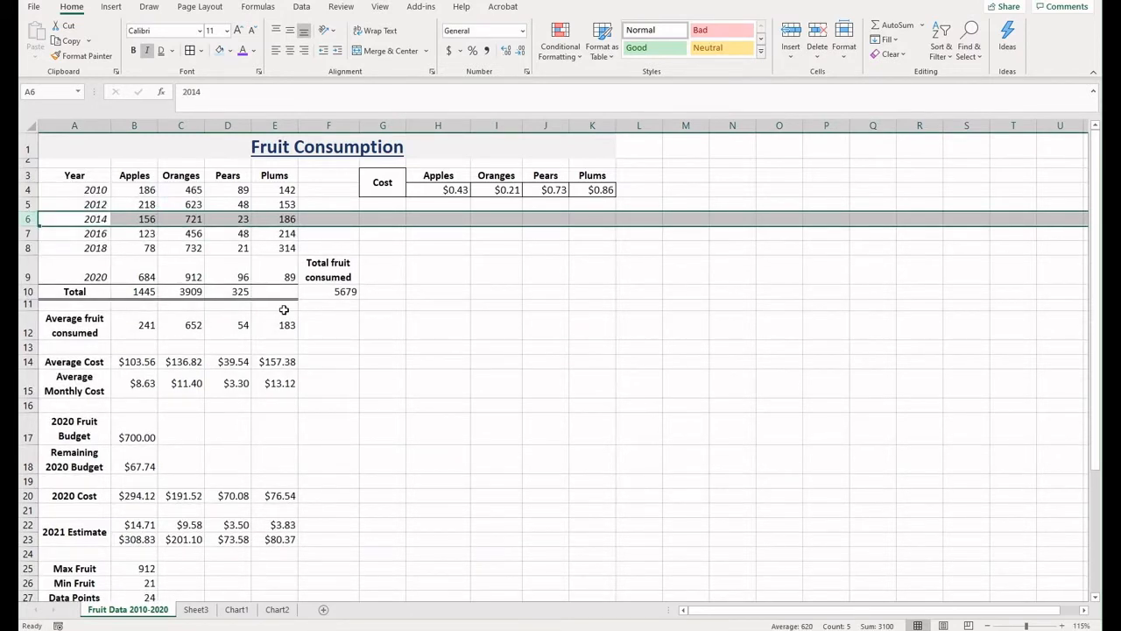
Step: Clear the Oranges and Pears totals in C10:D10 and inspect the Apples total formula in B10
left_click_drag(195, 293, 235, 293)
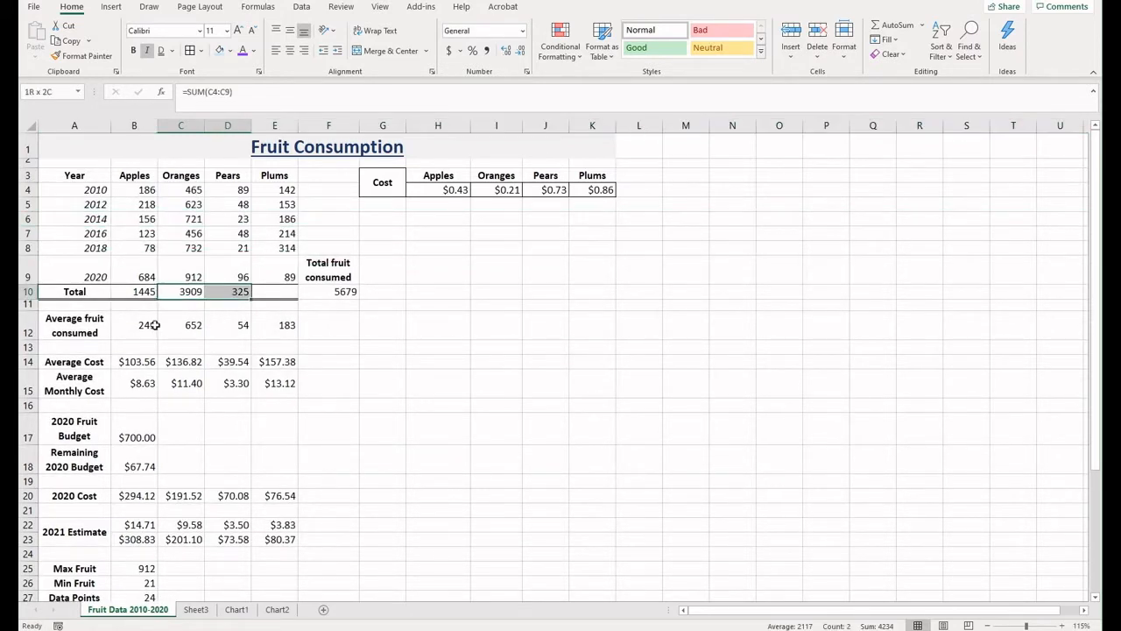
key("Delete")
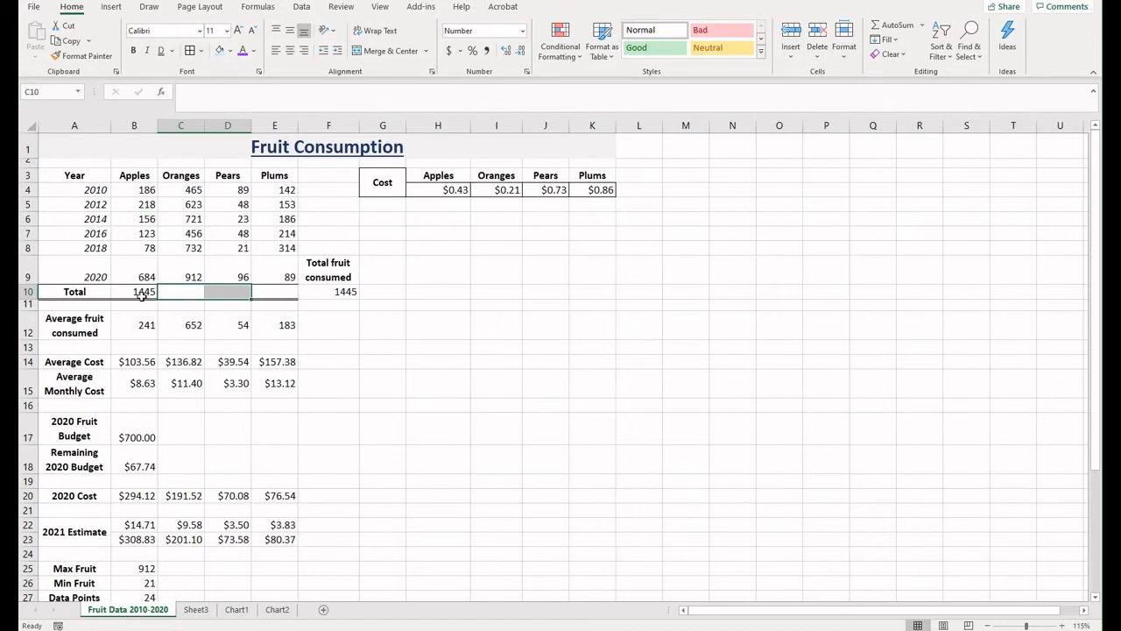
left_click(146, 291)
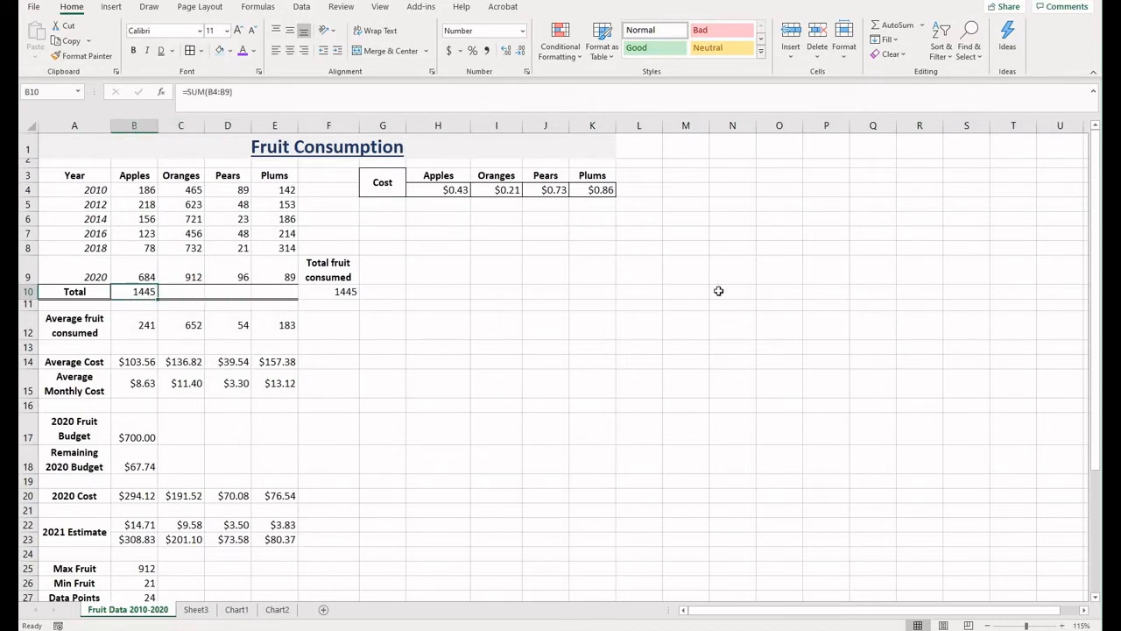
key("F2")
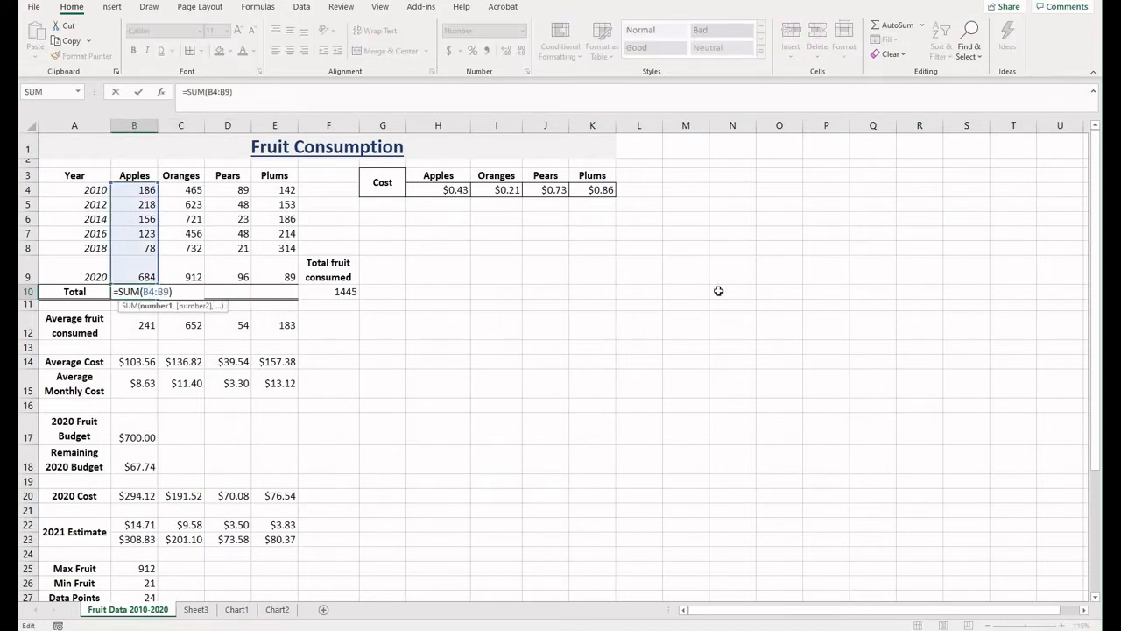
key("Return")
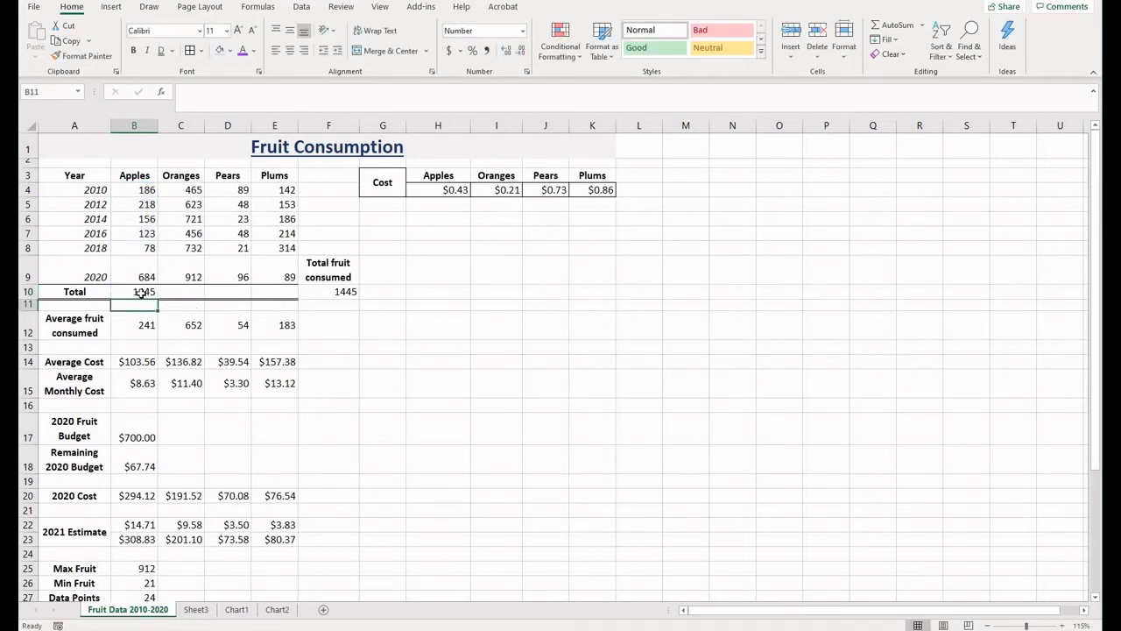
Step: Fill the Apples total formula from B10 across to C10 and check the range used in the copied formula
key("Up")
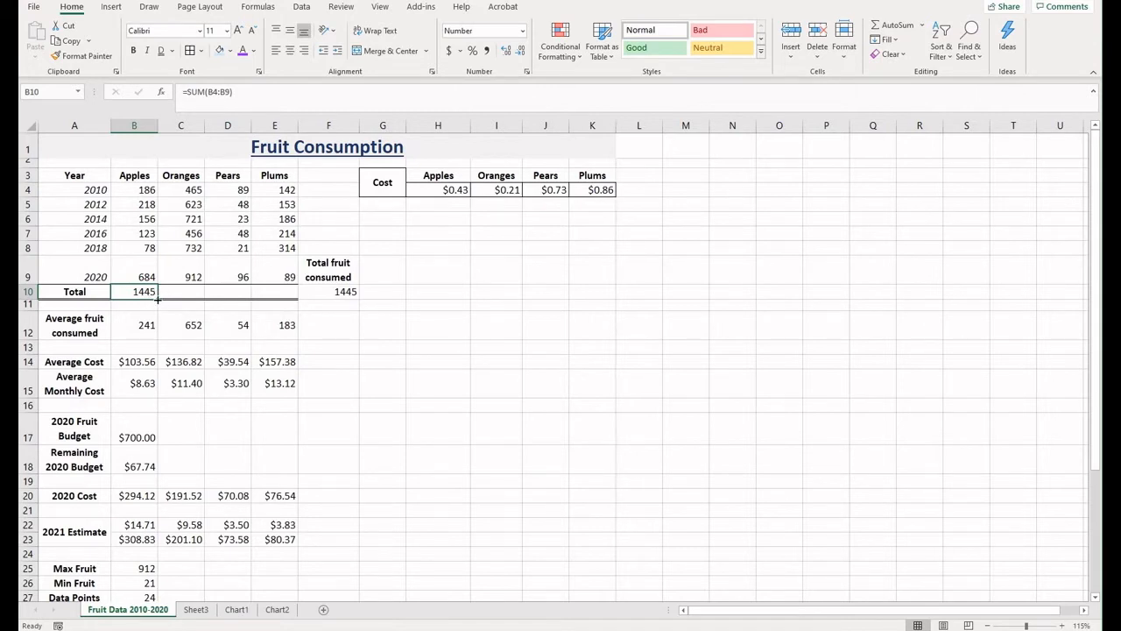
left_click_drag(191, 299, 195, 307)
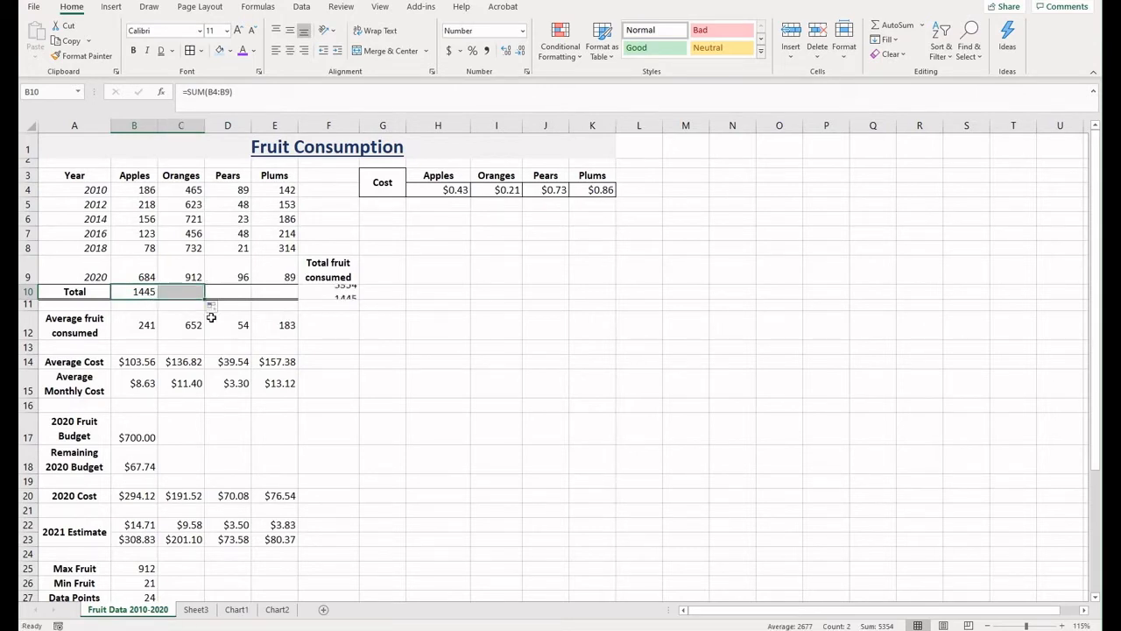
left_click(191, 312)
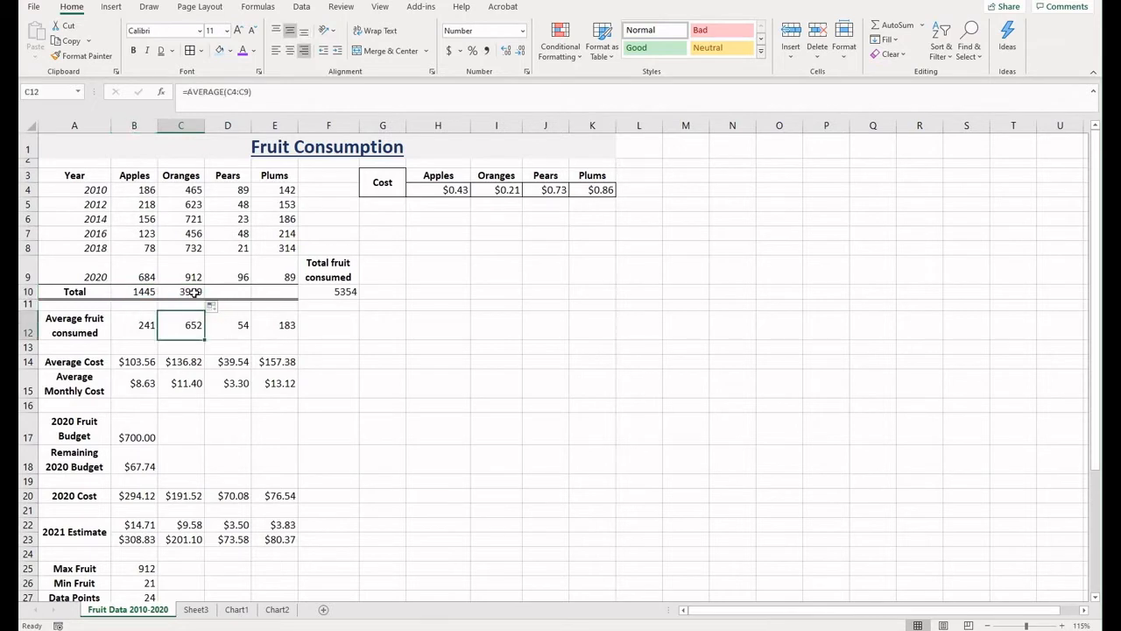
double_click(193, 291)
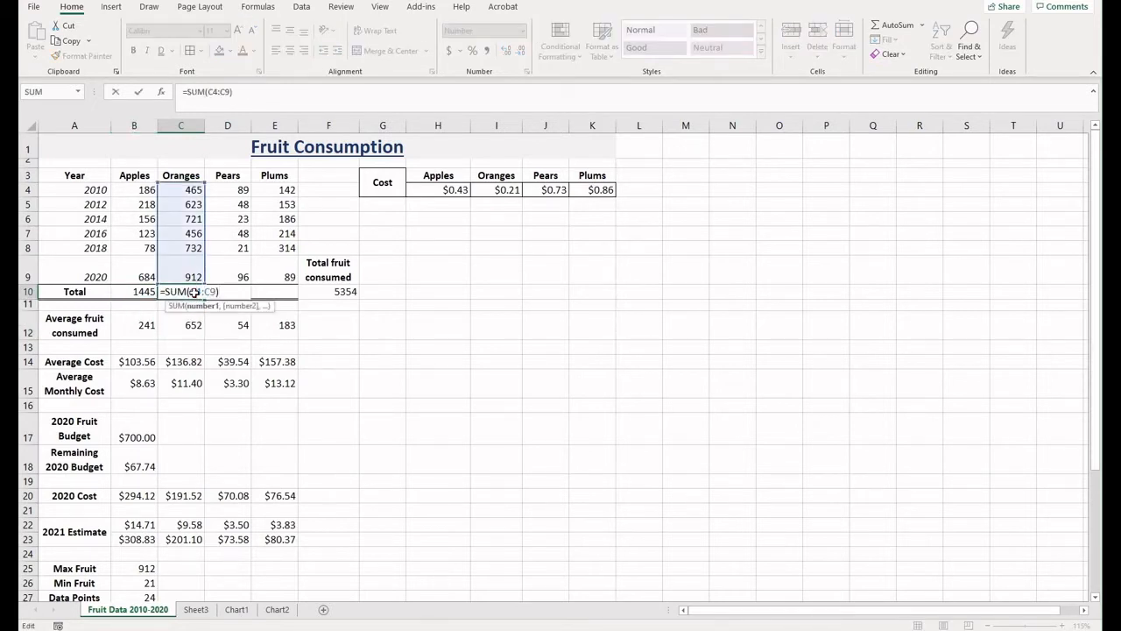
key("Escape")
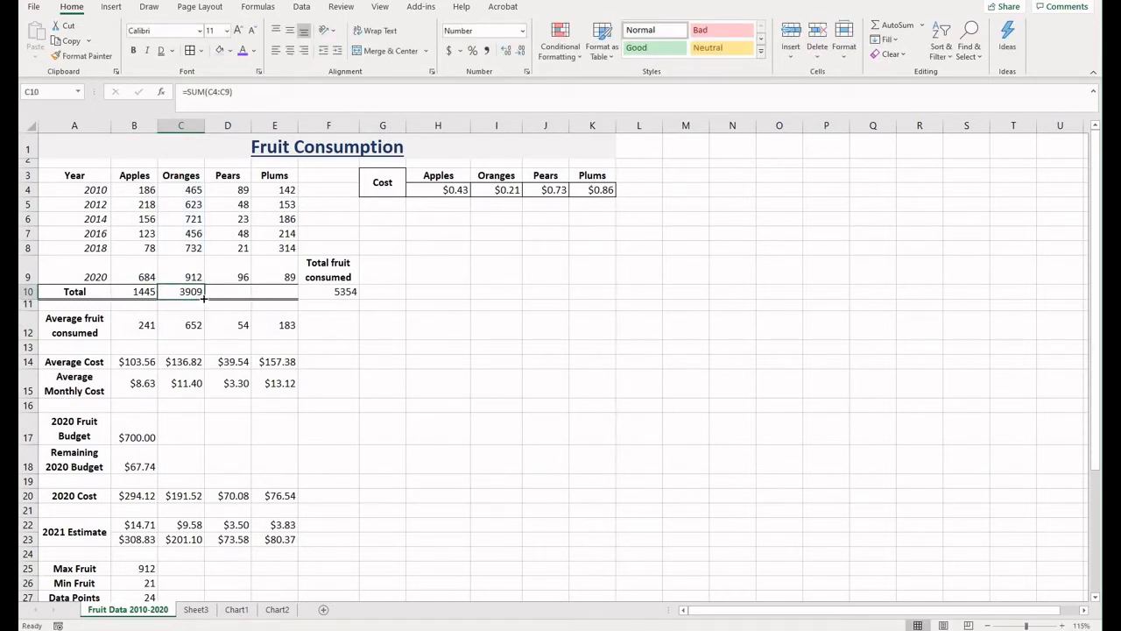
Step: Fill the Oranges total formula from C10 through E10 and check the copied Pears and Plums formulas
left_click_drag(275, 296, 294, 298)
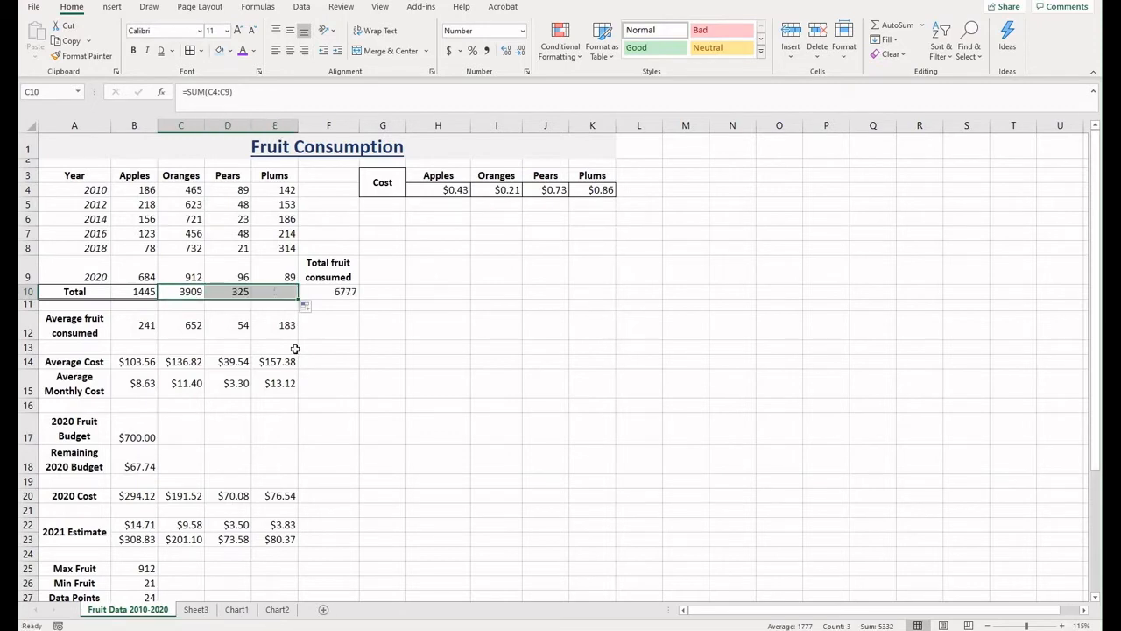
left_click(434, 349)
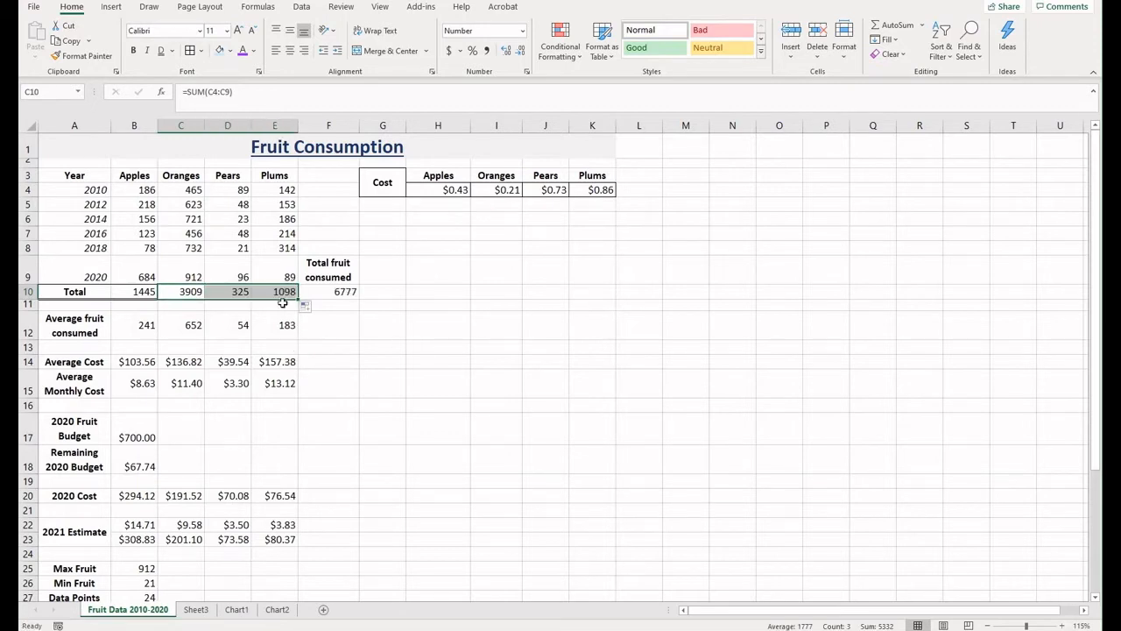
left_click(232, 291)
double_click(232, 291)
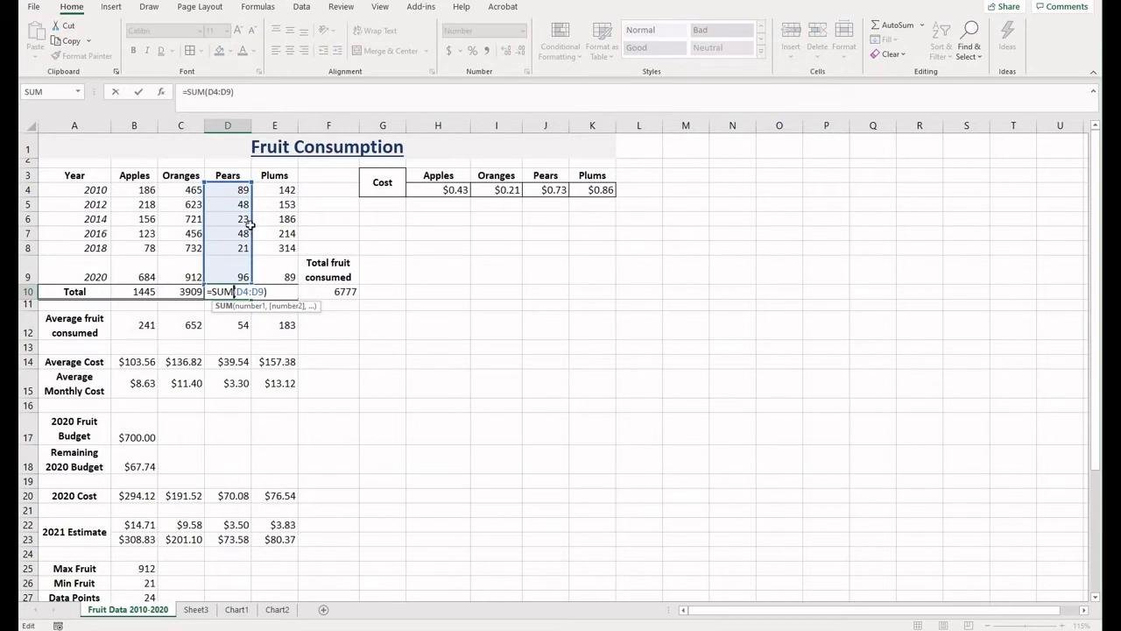
key("Return")
double_click(282, 291)
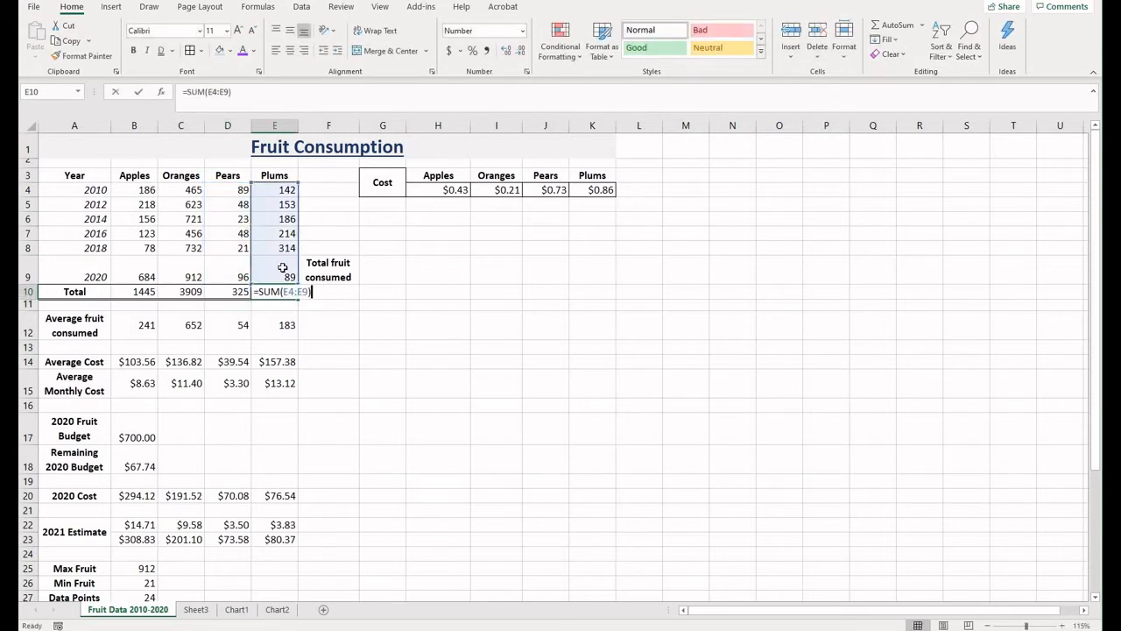
key("Return")
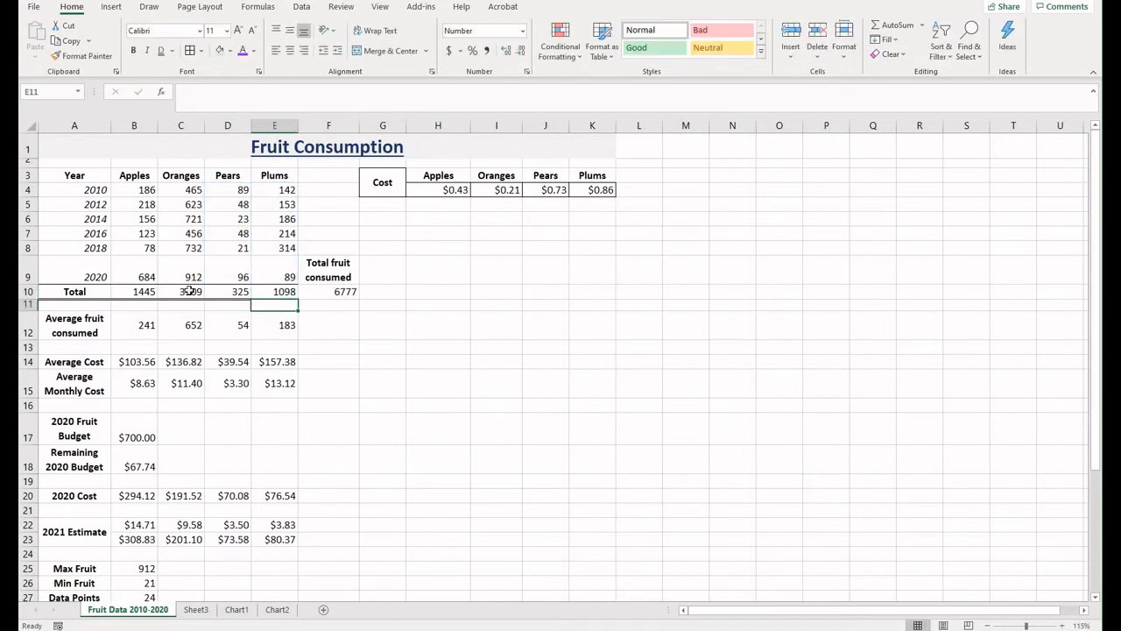
Step: Clear all four fruit totals in cells B10 through E10 of the Total row
left_click_drag(188, 291, 289, 293)
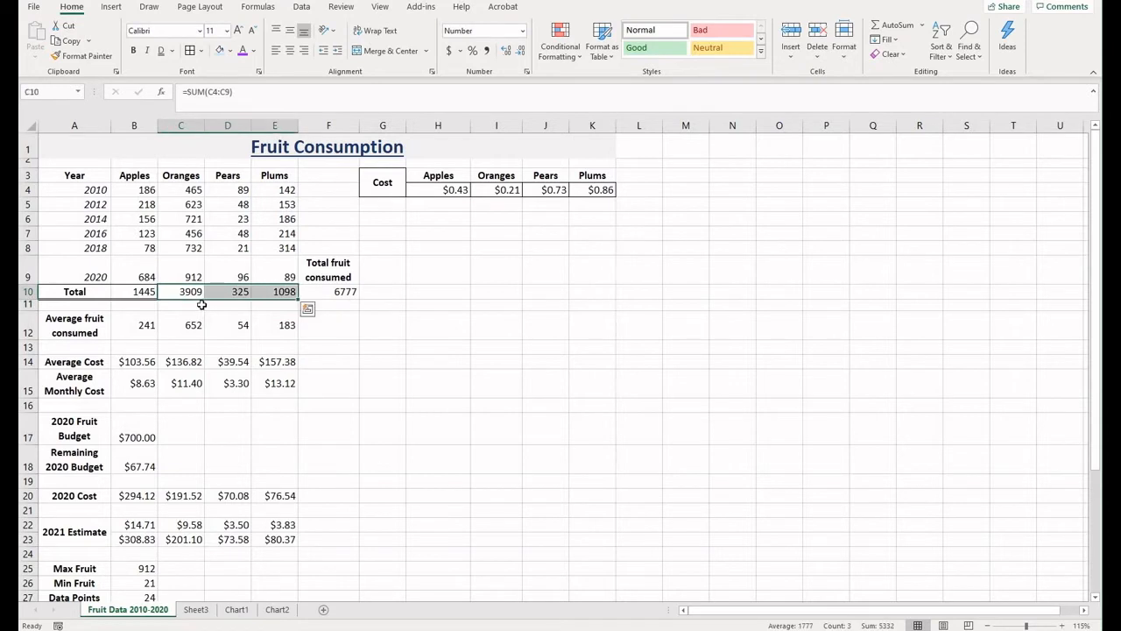
left_click(283, 291)
key("Delete")
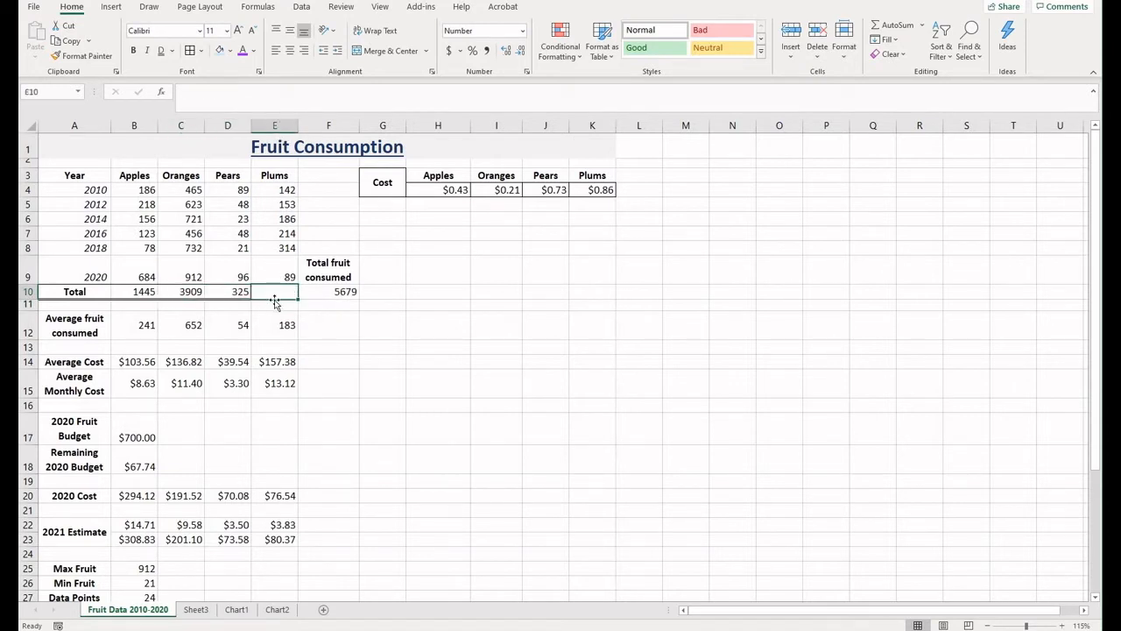
key("Left")
key("Delete")
key("Left")
key("Delete")
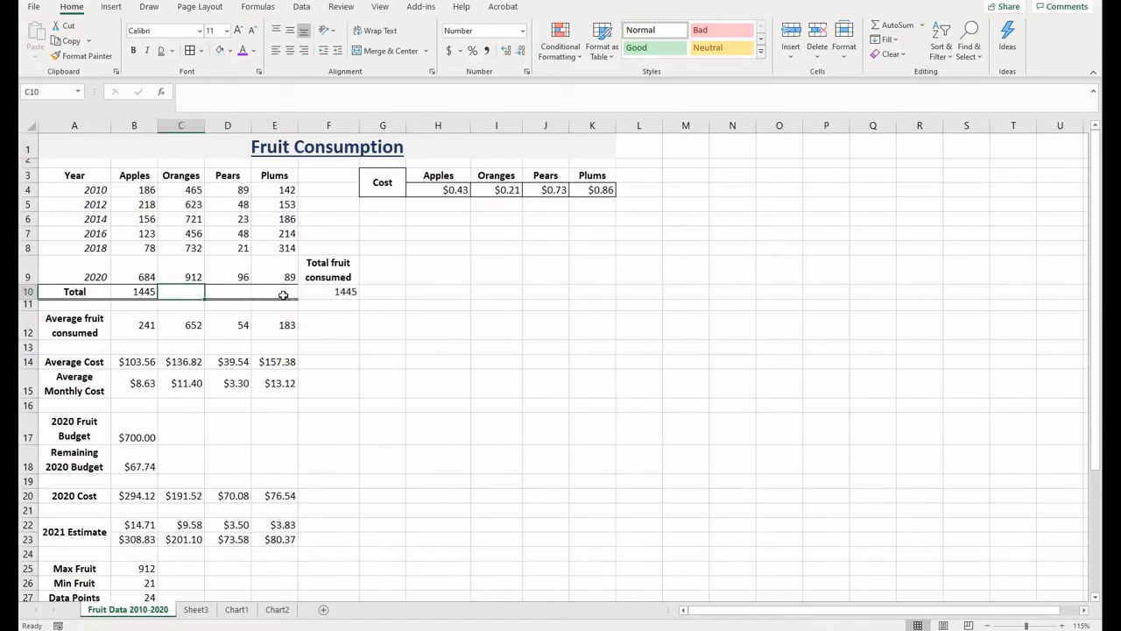
key("Left")
key("Delete")
Step: Total the Plums column in cell E10 with AutoSum and fill the formula backward through D10, C10 and B10
left_click(283, 293)
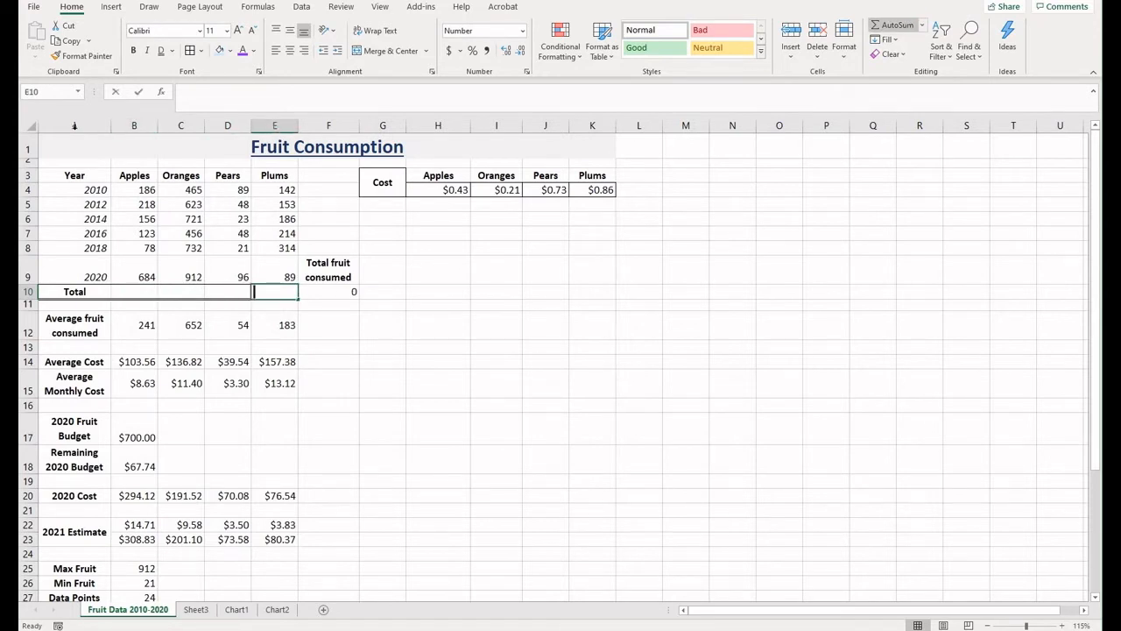
left_click(894, 24)
key("Return")
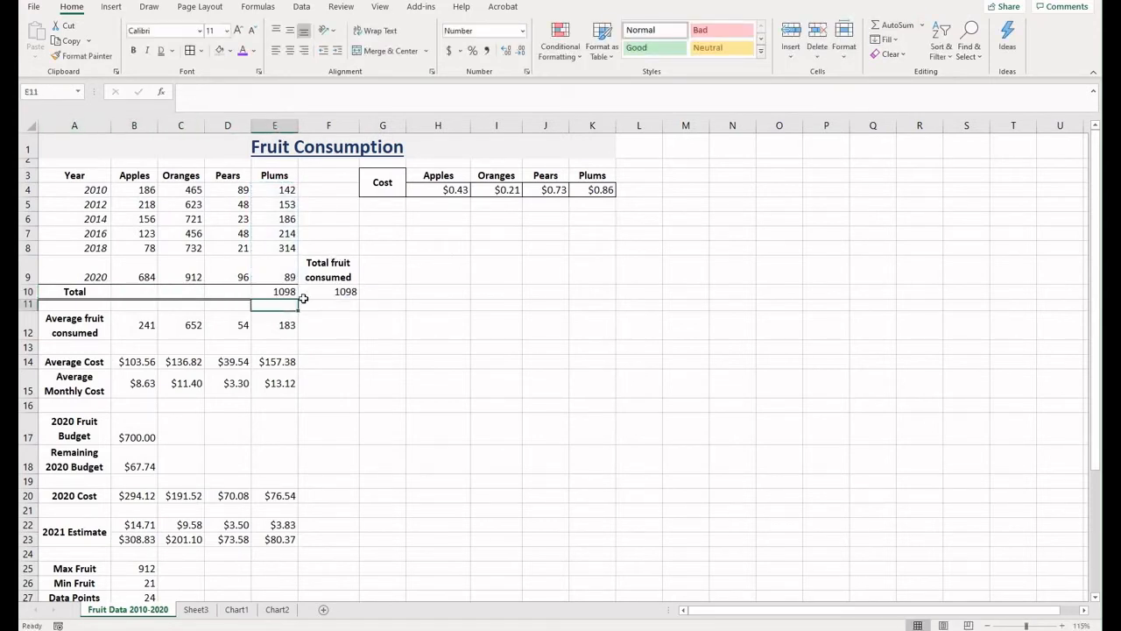
key("Up")
left_click_drag(239, 301, 133, 294)
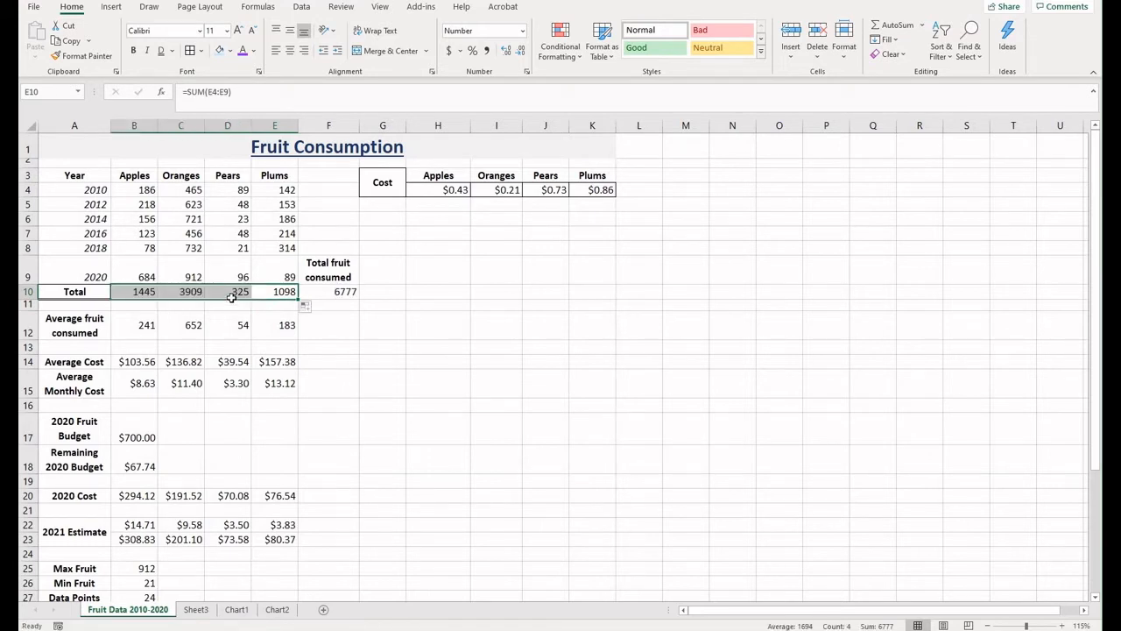
Step: Inspect the cell ranges in the copied Pears and Oranges total formulas in D10 and C10
left_click(233, 317)
key("Up")
key("Up")
key("F2")
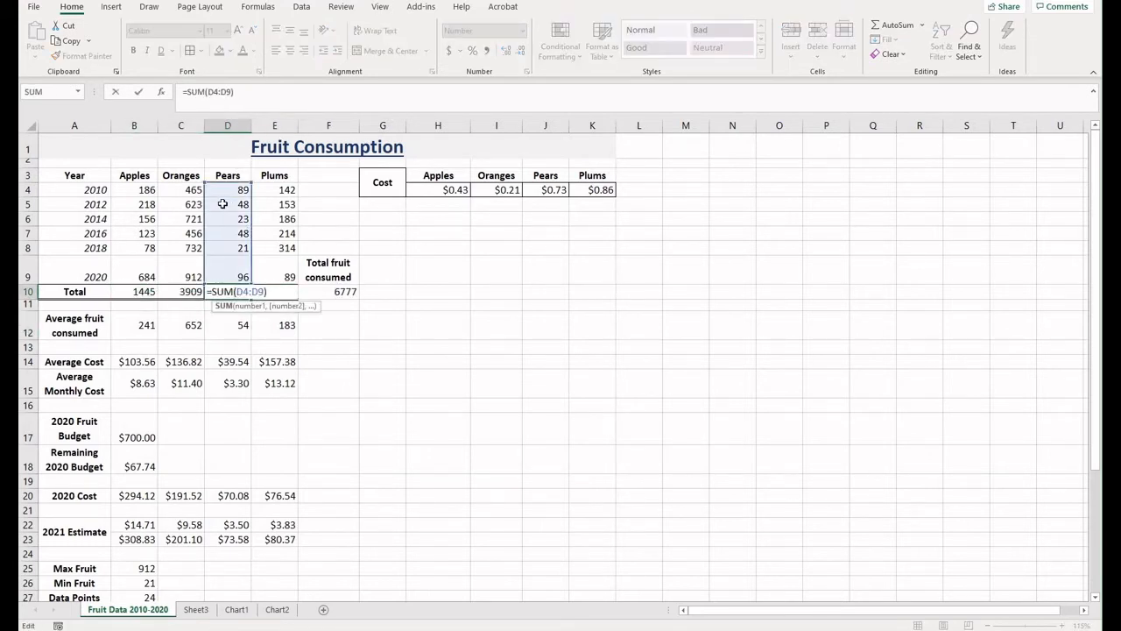
key("Return")
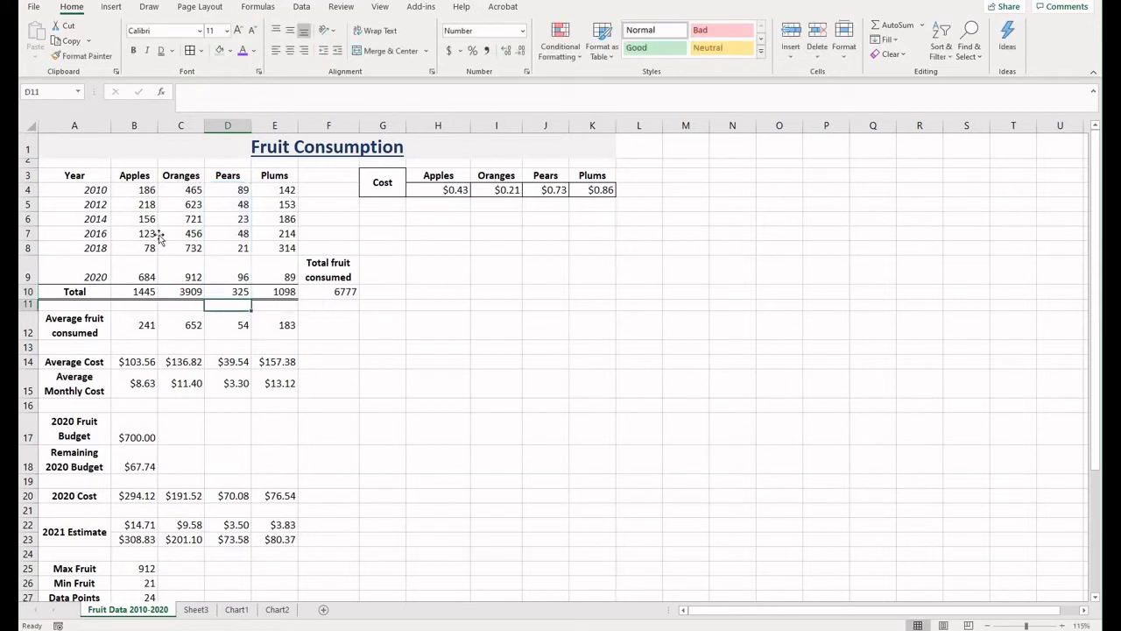
key("Up")
key("Left")
key("F2")
key("Return")
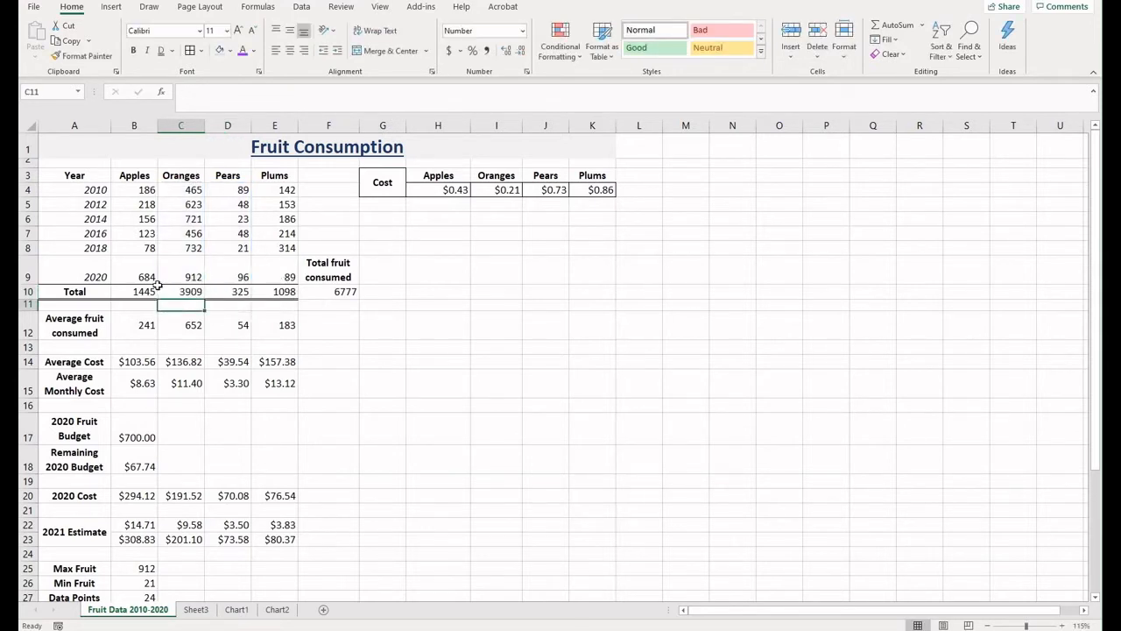
Step: Clear the Oranges, Pears and Plums totals in C10:E10, keeping the Apples total in B10
key("Up")
key("shift+Right")
key("shift+Right")
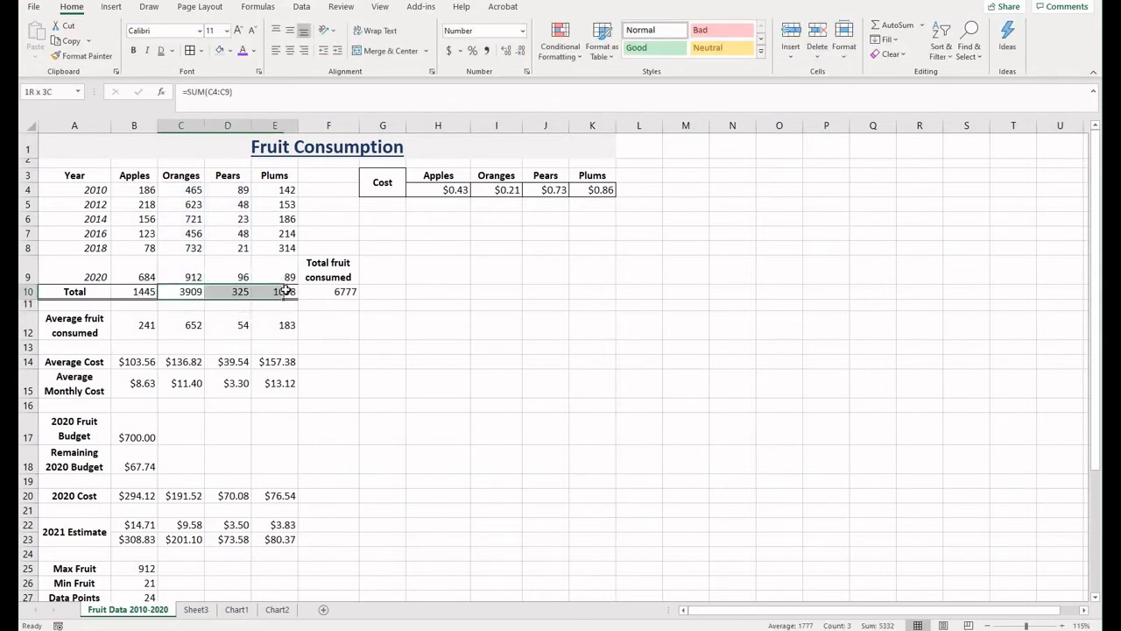
key("Delete")
key("Left")
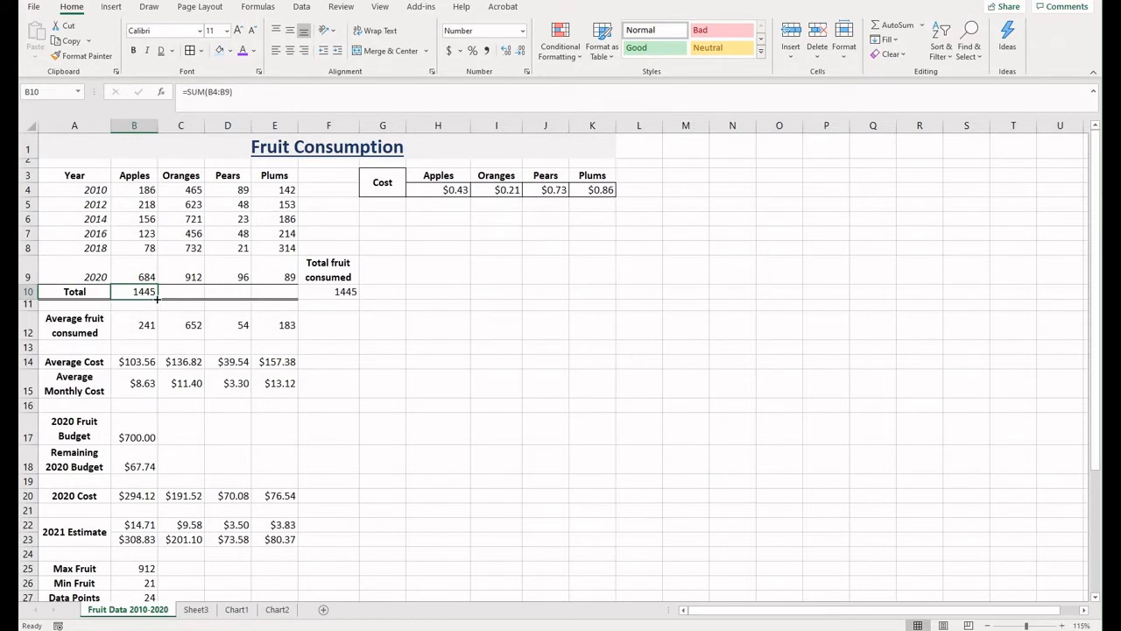
Step: Fill the Apples total formula from B10 across the Total row through the Plums column in E10
left_click_drag(158, 298, 233, 298)
left_click_drag(284, 296, 285, 296)
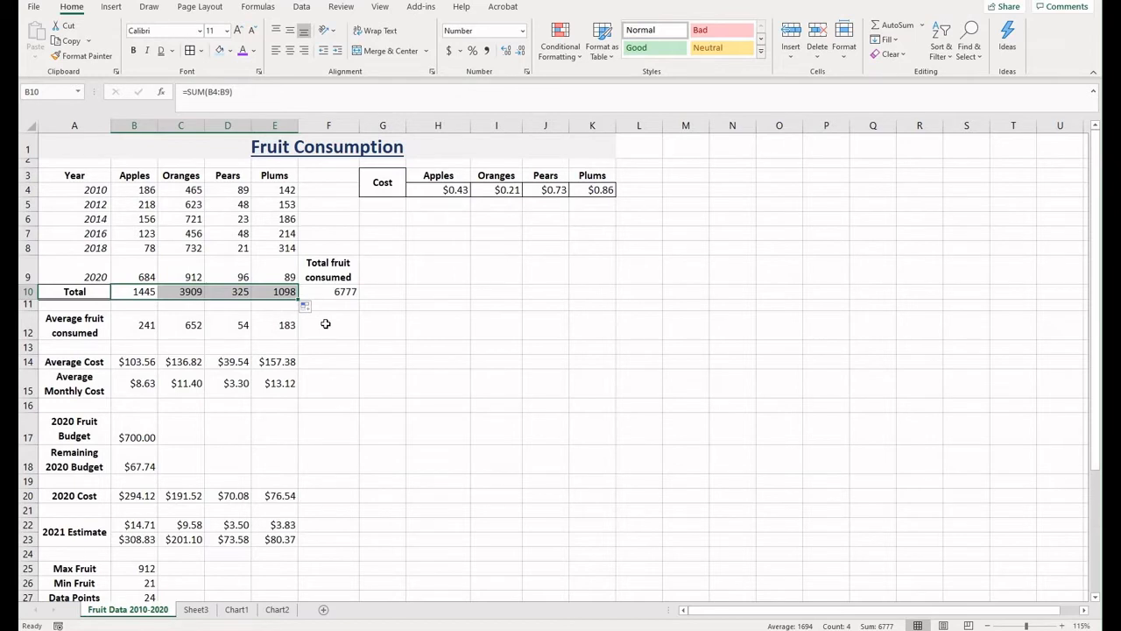
left_click_drag(287, 293, 151, 292)
left_click(450, 343)
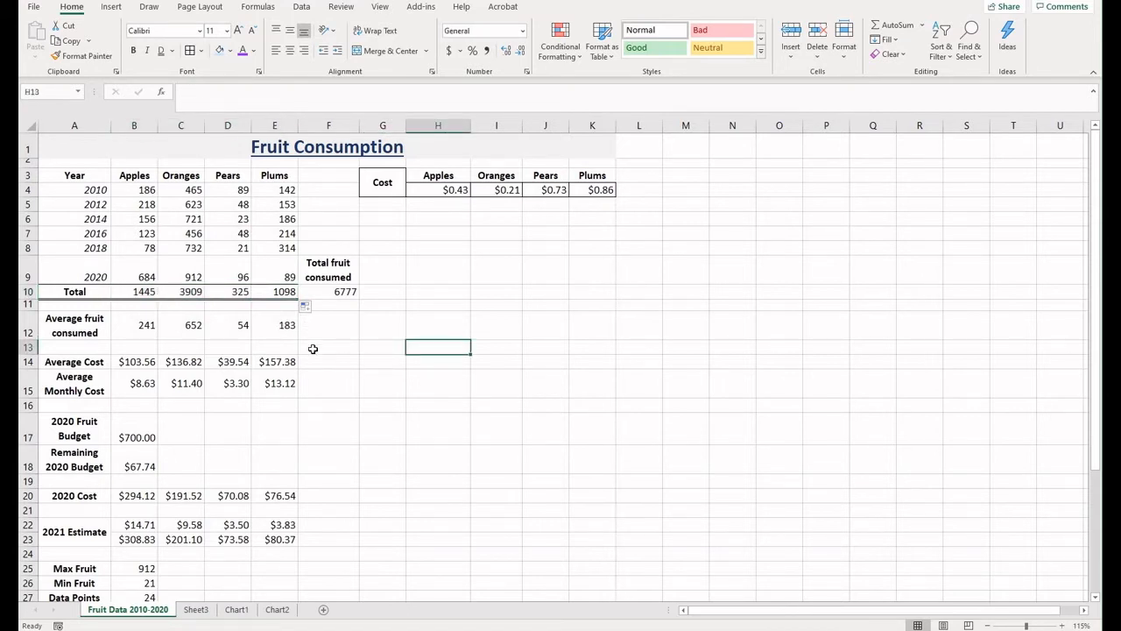
Step: Delete the formula in cell F10 under the Total fruit consumed heading
scroll(313, 349, "down", 1)
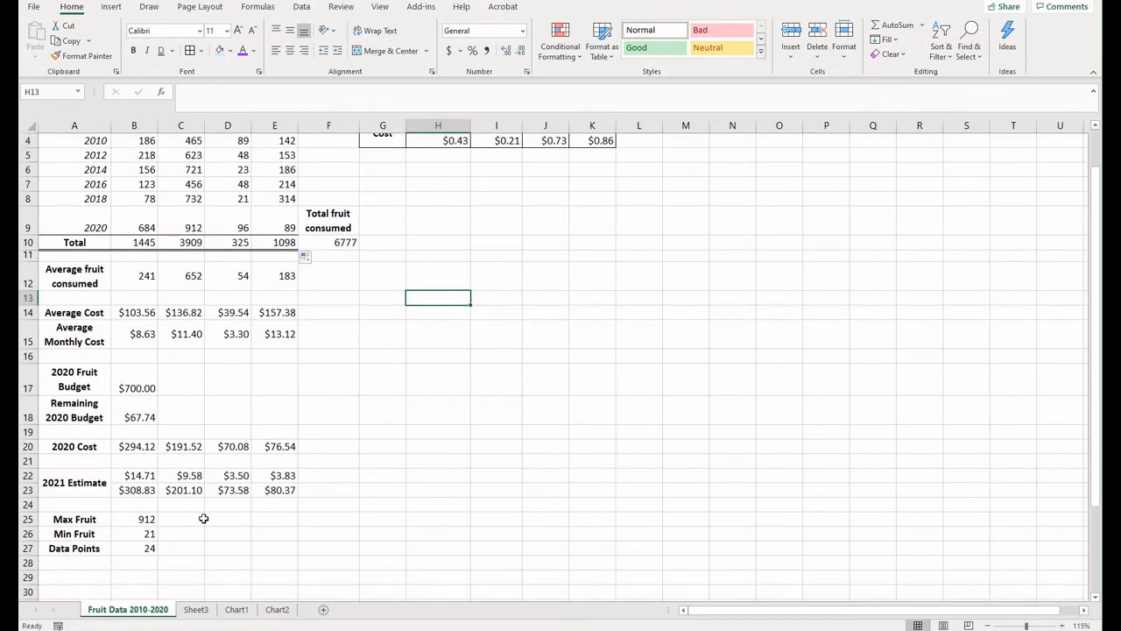
scroll(208, 515, "up", 1)
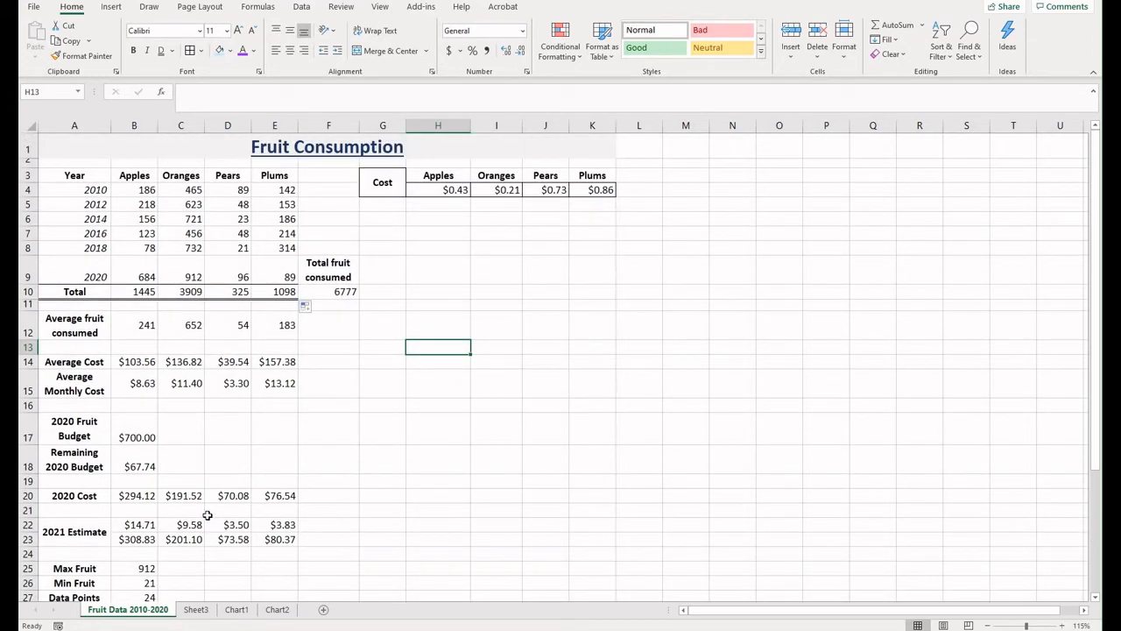
scroll(208, 515, "down", 1)
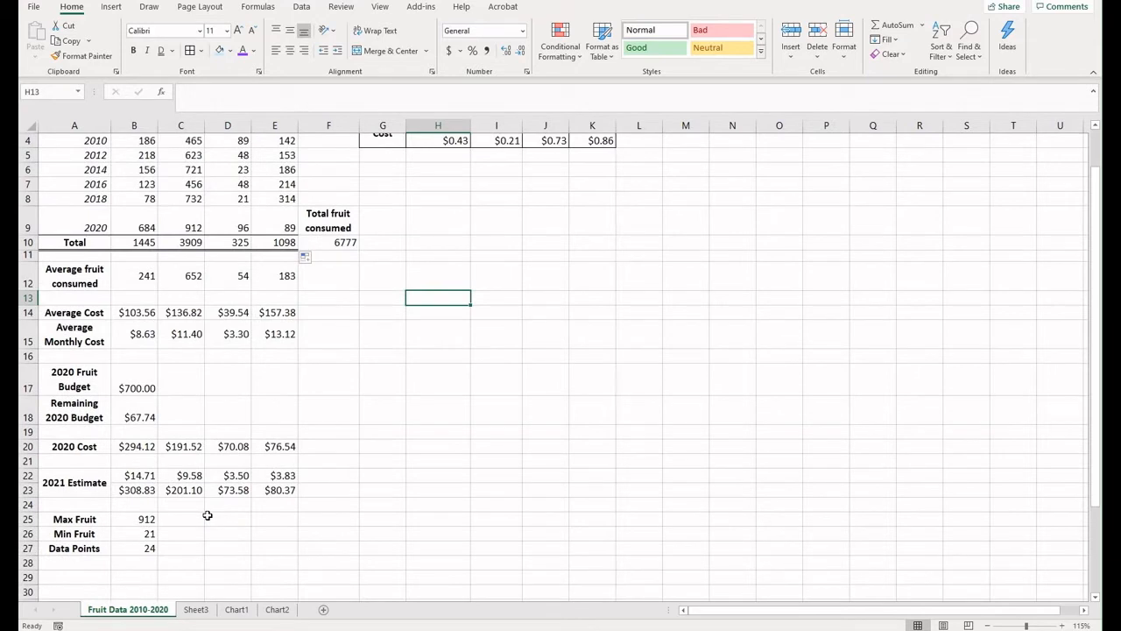
left_click(336, 244)
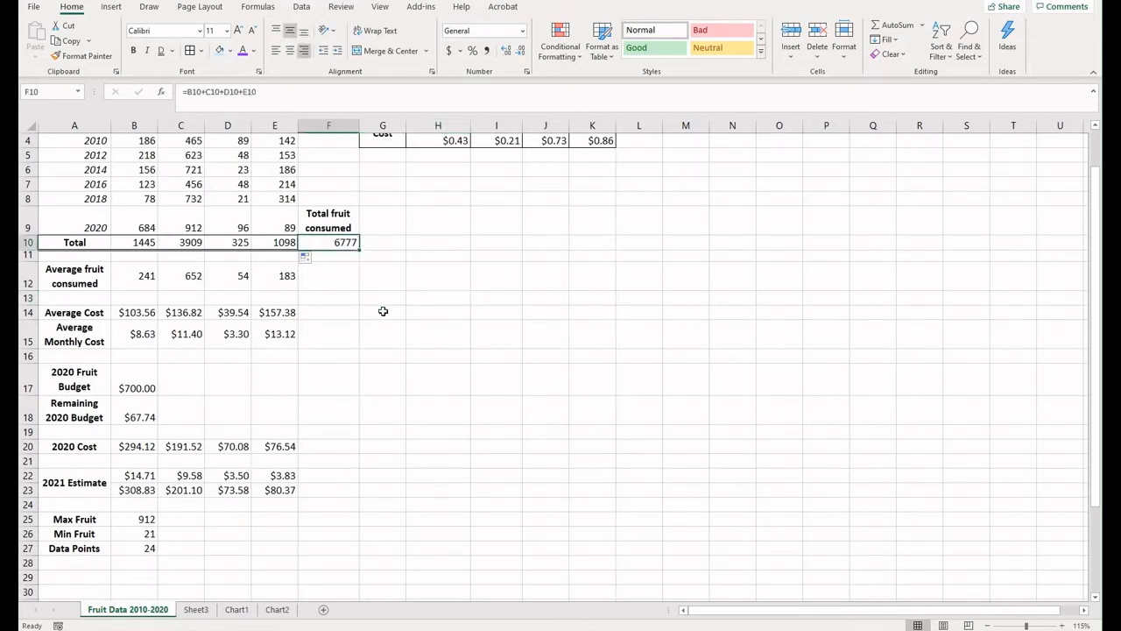
key("Delete")
scroll(415, 377, "up", 1)
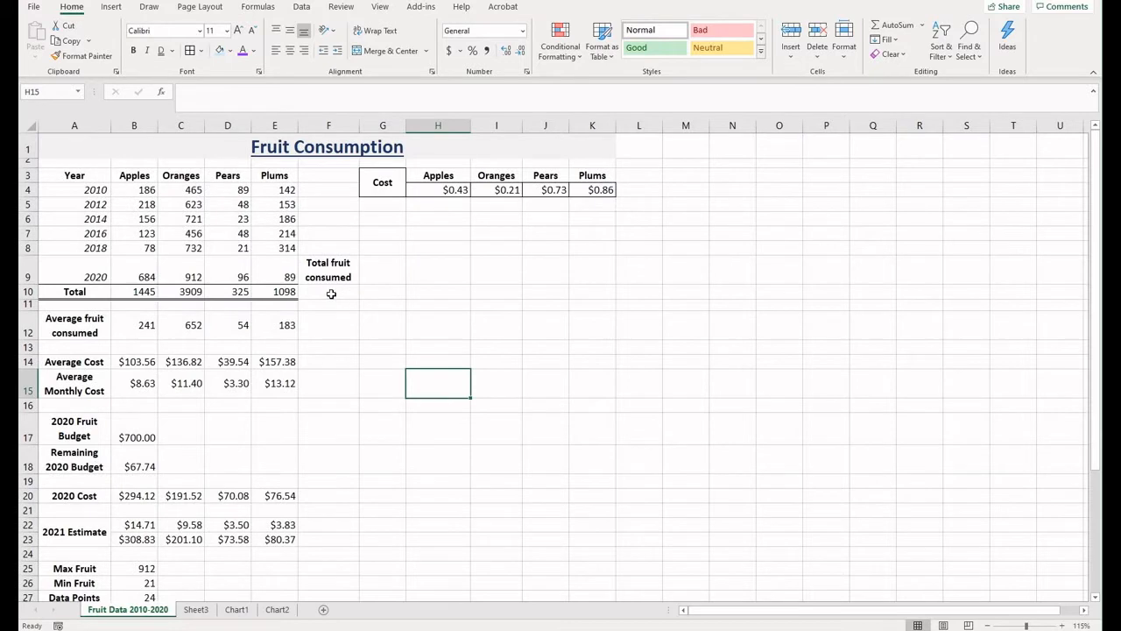
Step: Enter the formula =2+2 in cell G10 beside the Total fruit consumed column
left_click(331, 295)
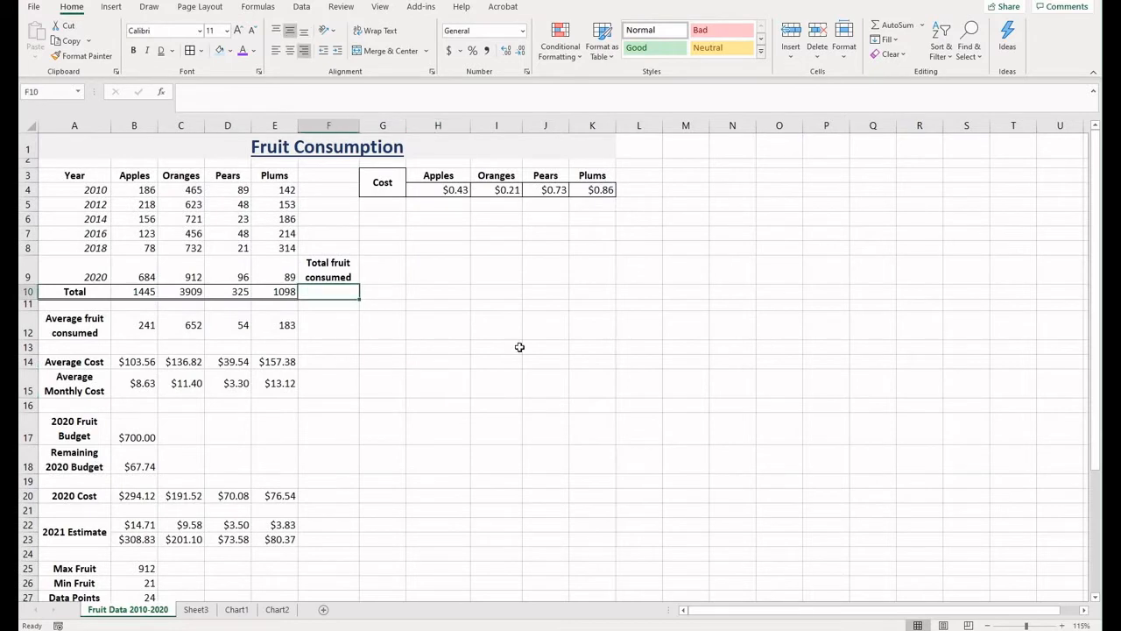
key("Right")
type("=2")
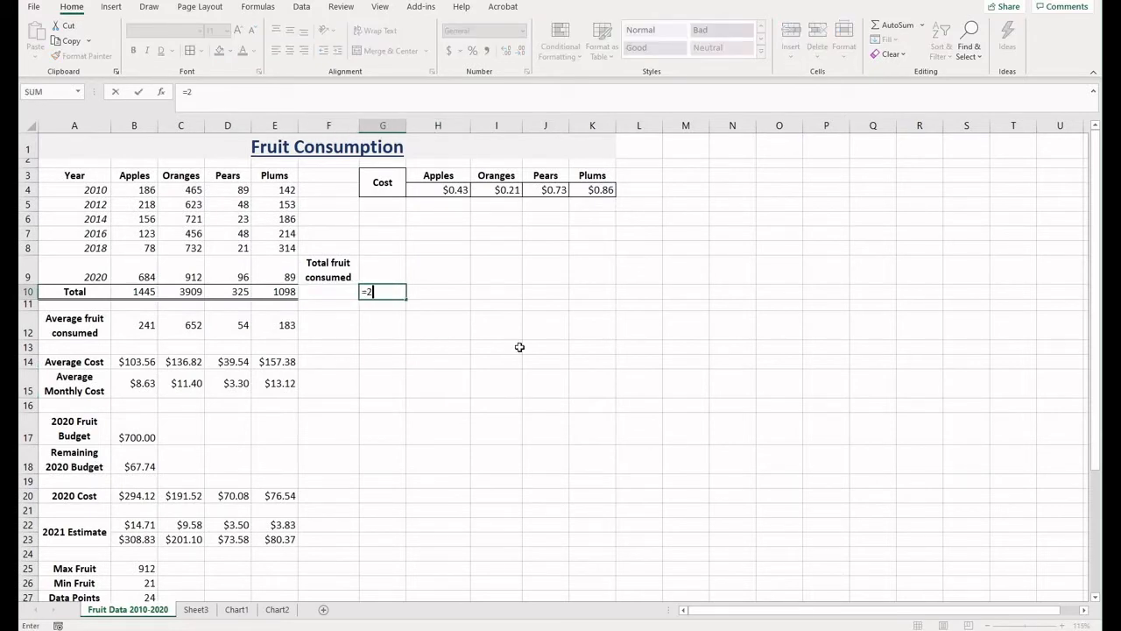
key("Return")
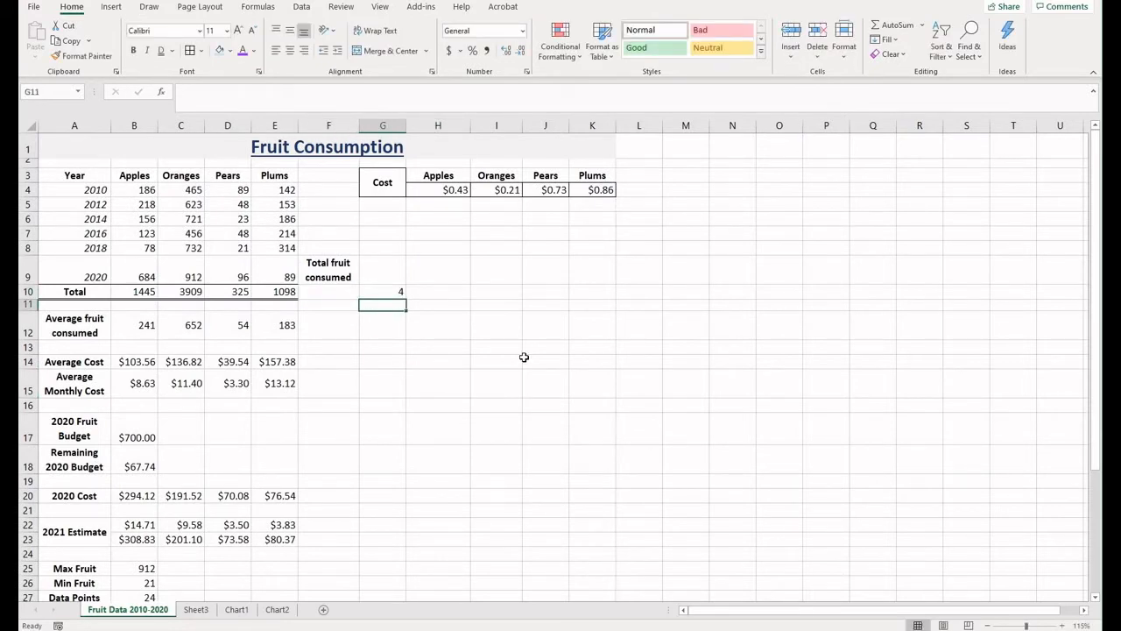
key("Up")
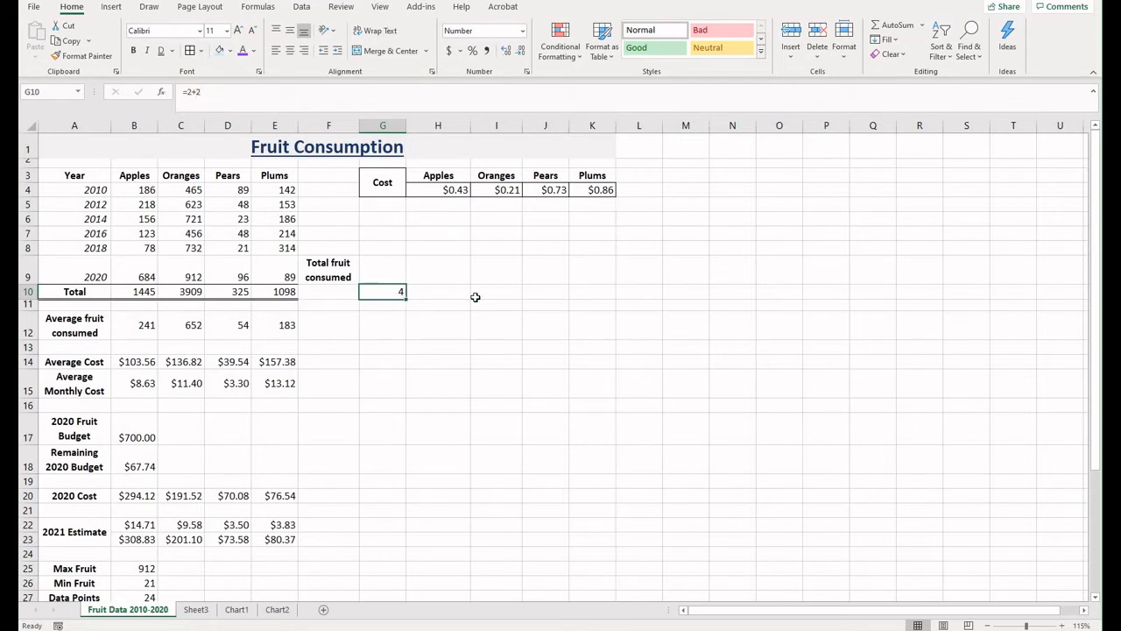
Step: Enter the formula =2+2 in cell H12
left_click(439, 332)
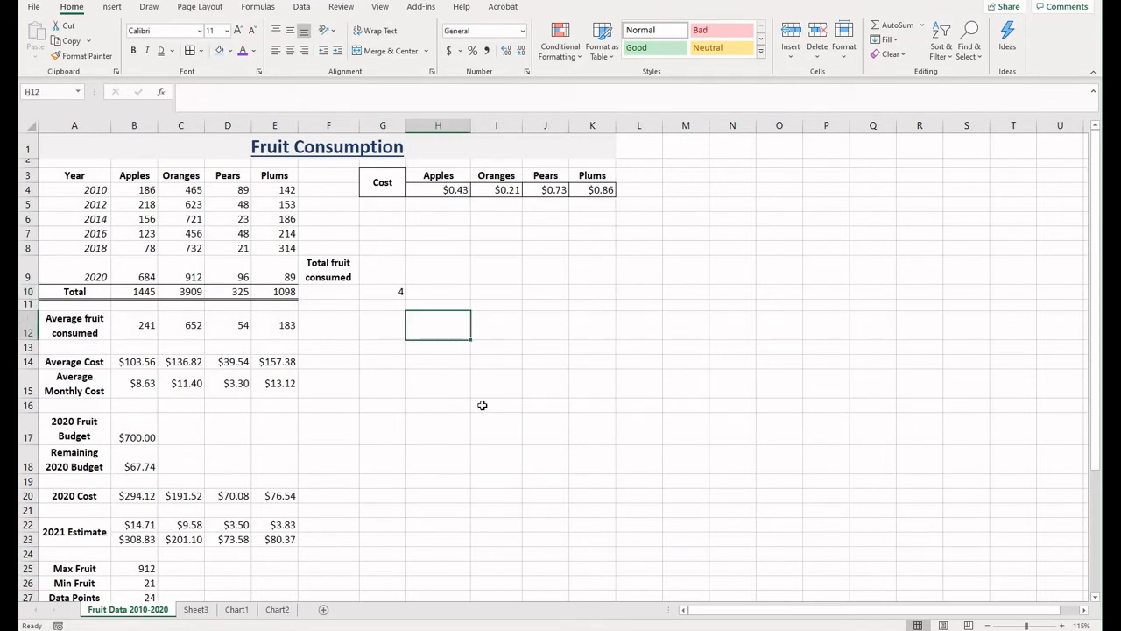
type("=")
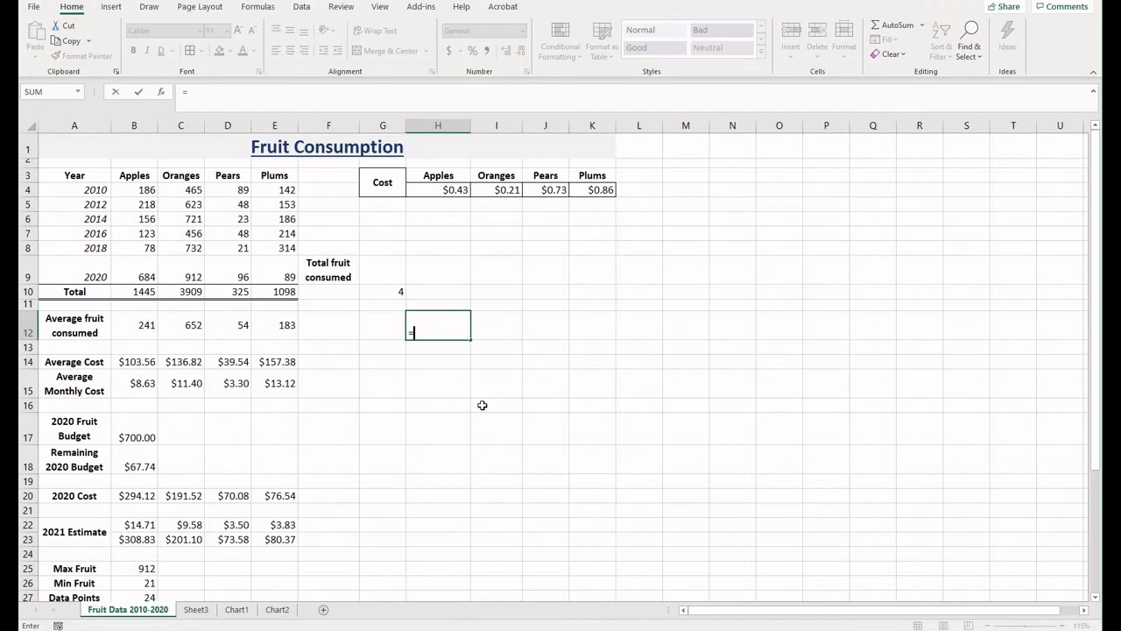
type("2")
type("22")
key("Return")
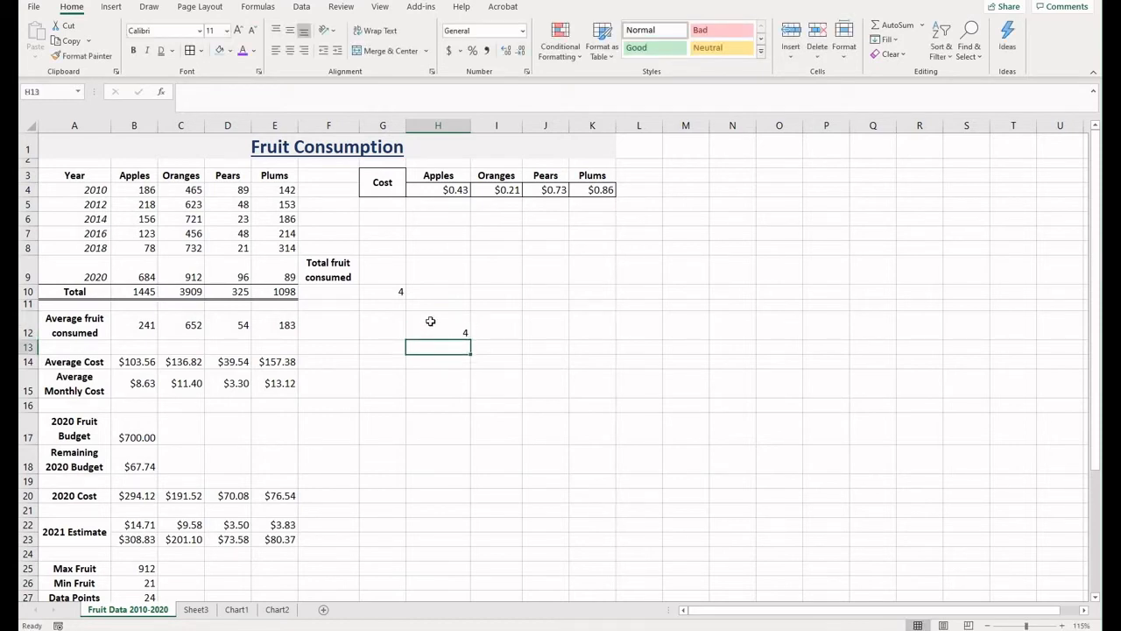
Step: Change the formula in cell H12 to the division =2/2
key("Up")
key("F2")
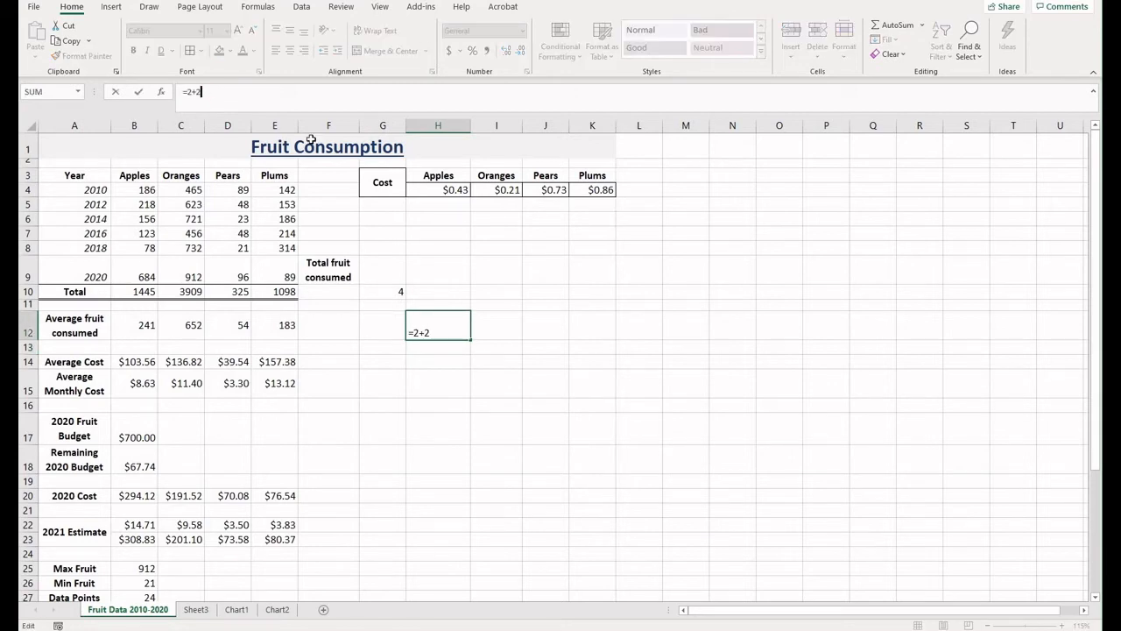
key("BackSpace")
key("BackSpace")
type("*2")
key("BackSpace")
type("/2")
key("Return")
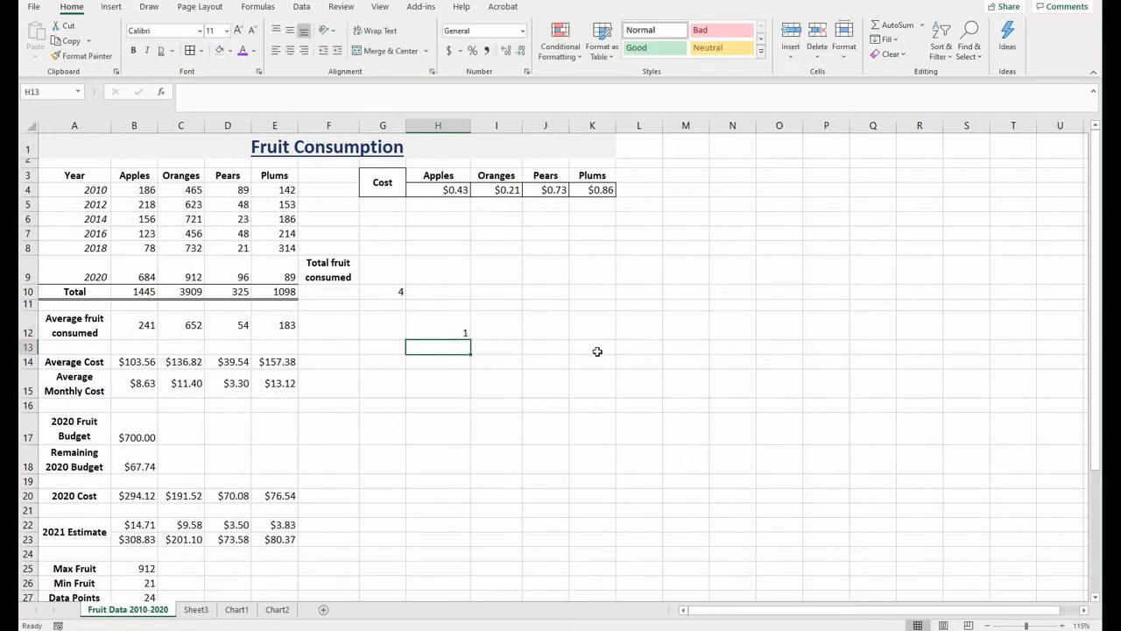
Step: Change the formula in cell H12 to the multiplication =2*2
key("Up")
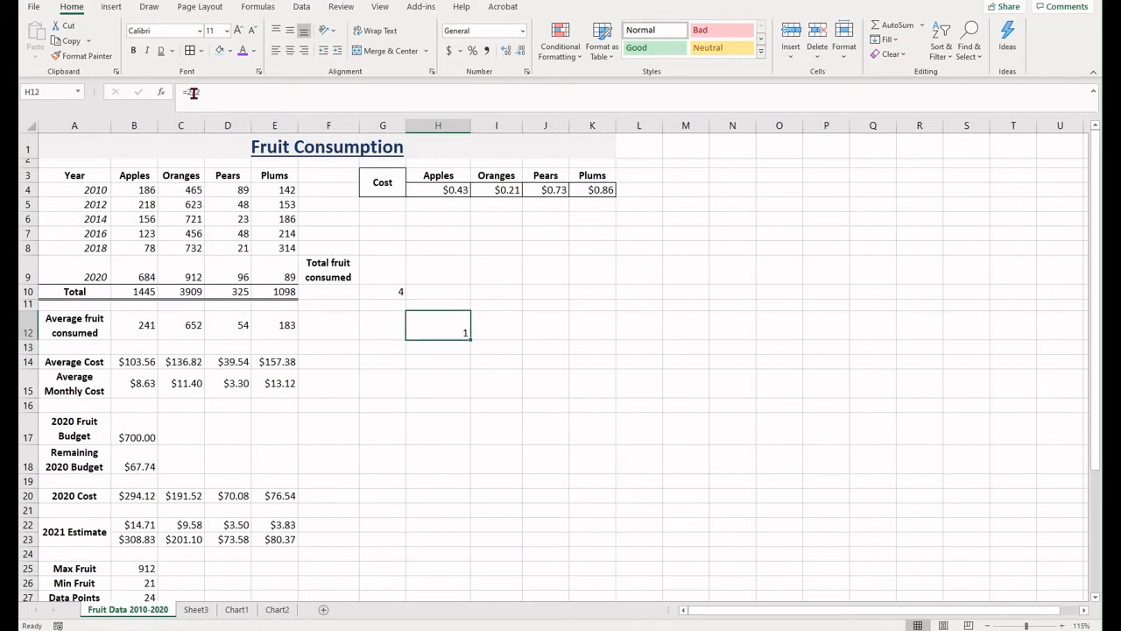
key("F2")
key("BackSpace")
key("BackSpace")
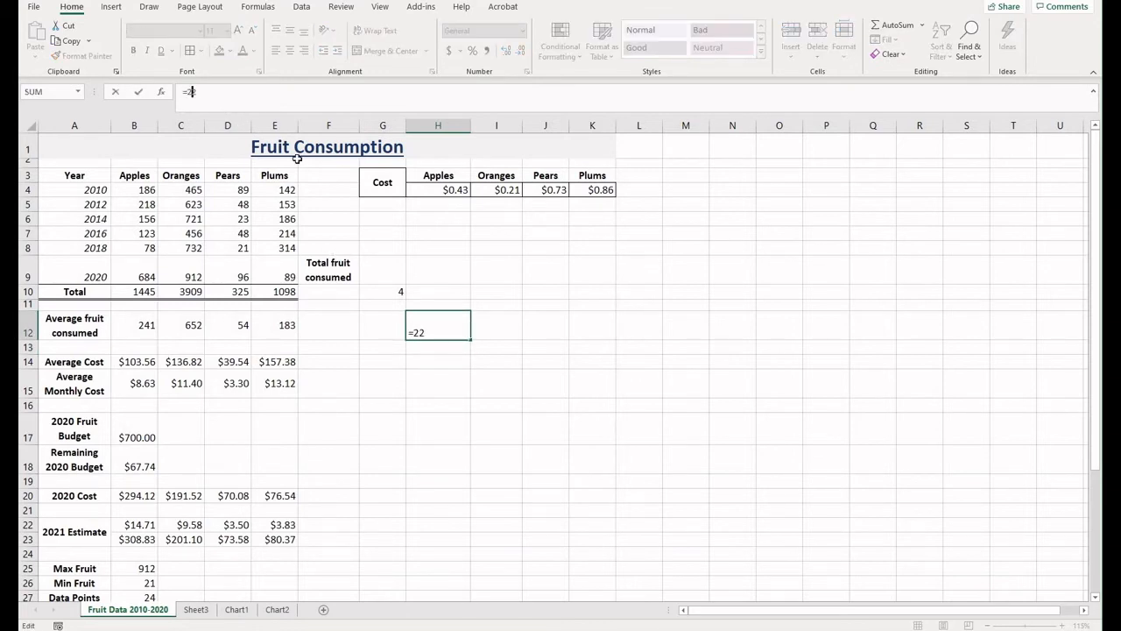
type("*2")
key("Return")
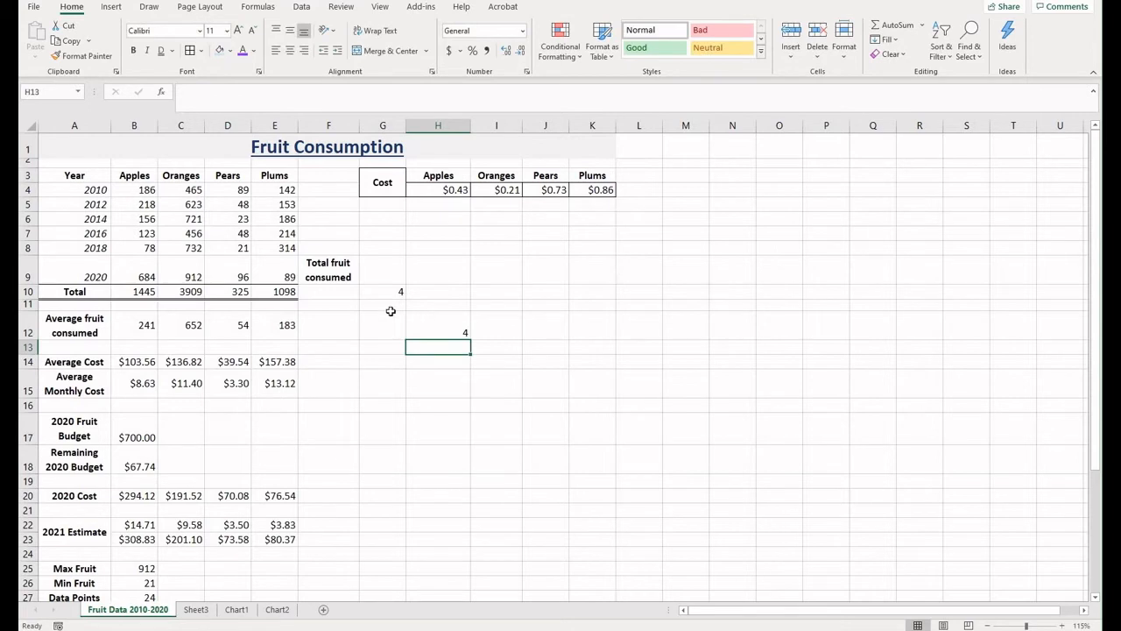
Step: Change the formula in cell H12 to the subtraction =2-2
key("Up")
key("F2")
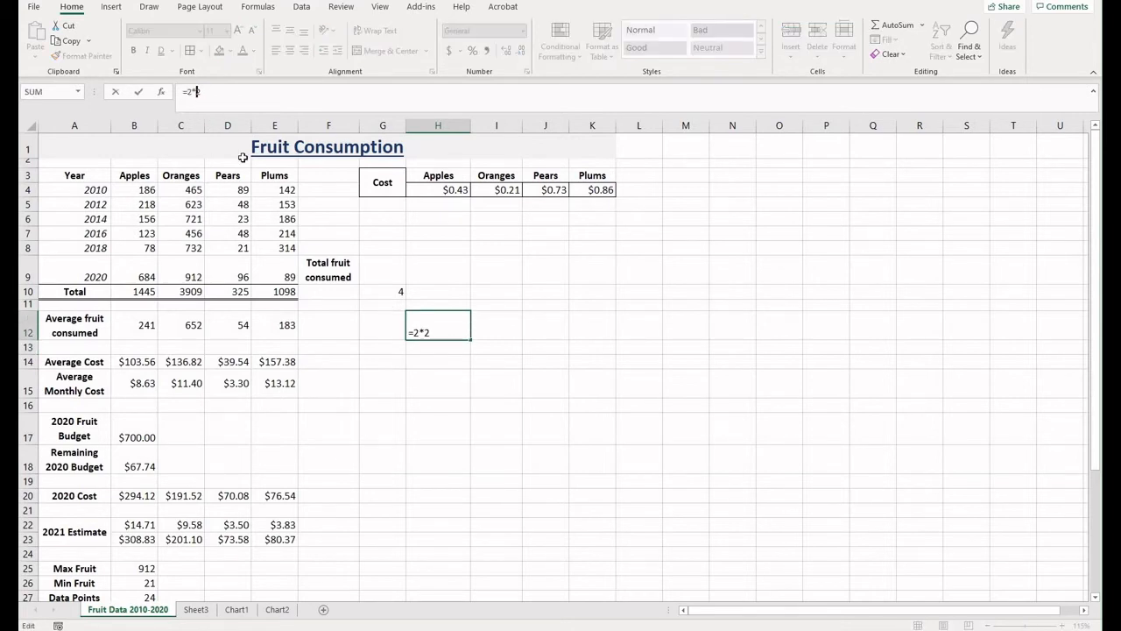
key("Return")
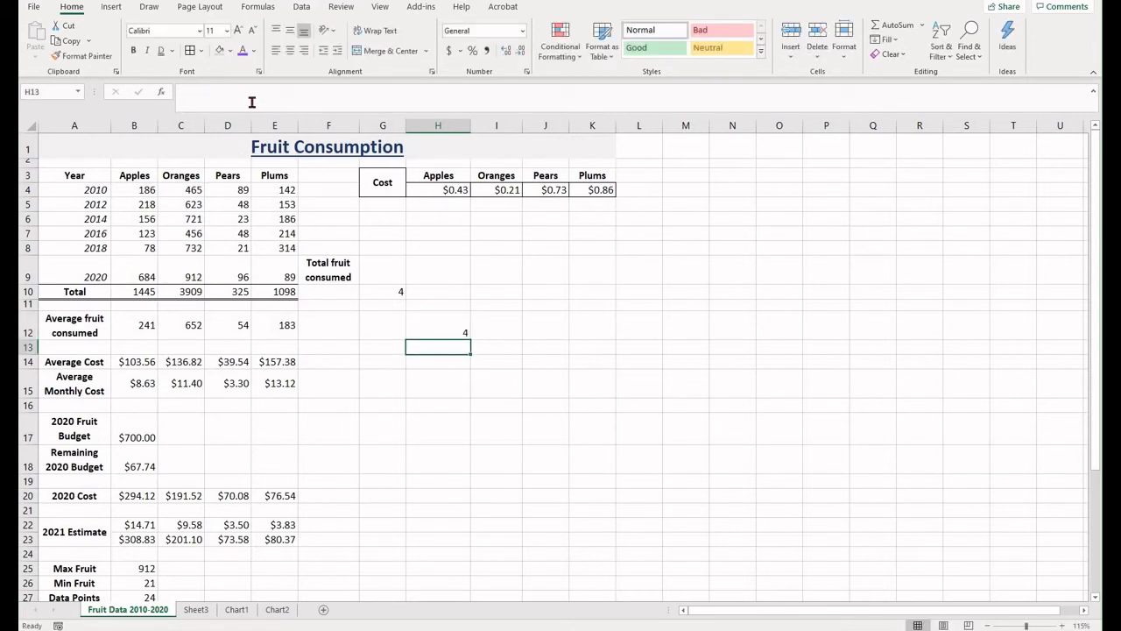
left_click(193, 92)
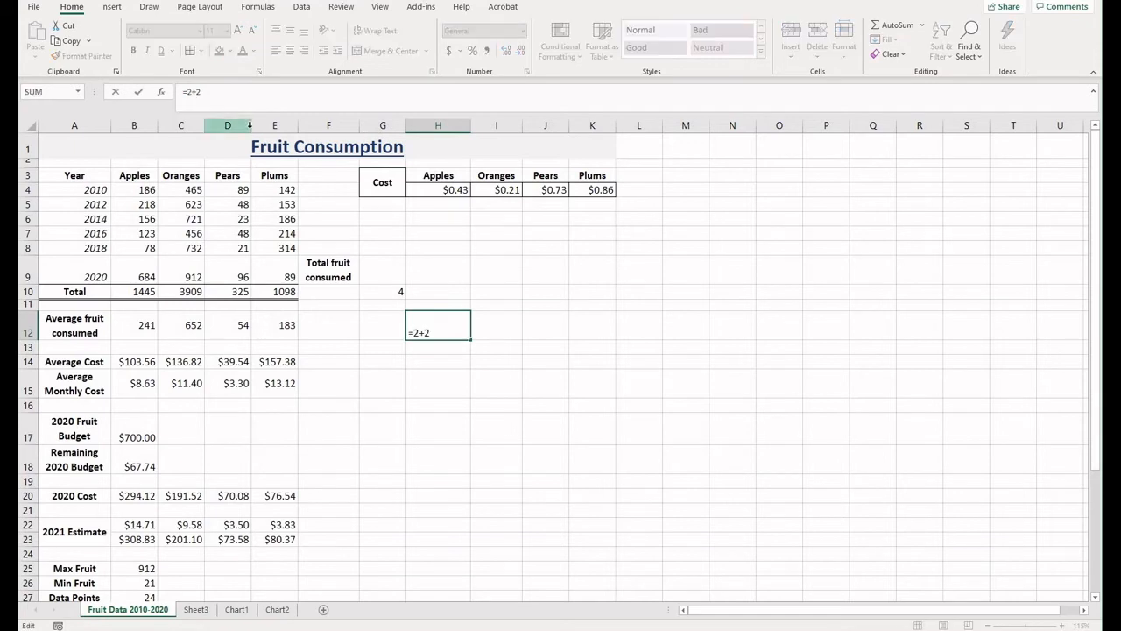
key("BackSpace")
type("-")
key("Return")
left_click(500, 433)
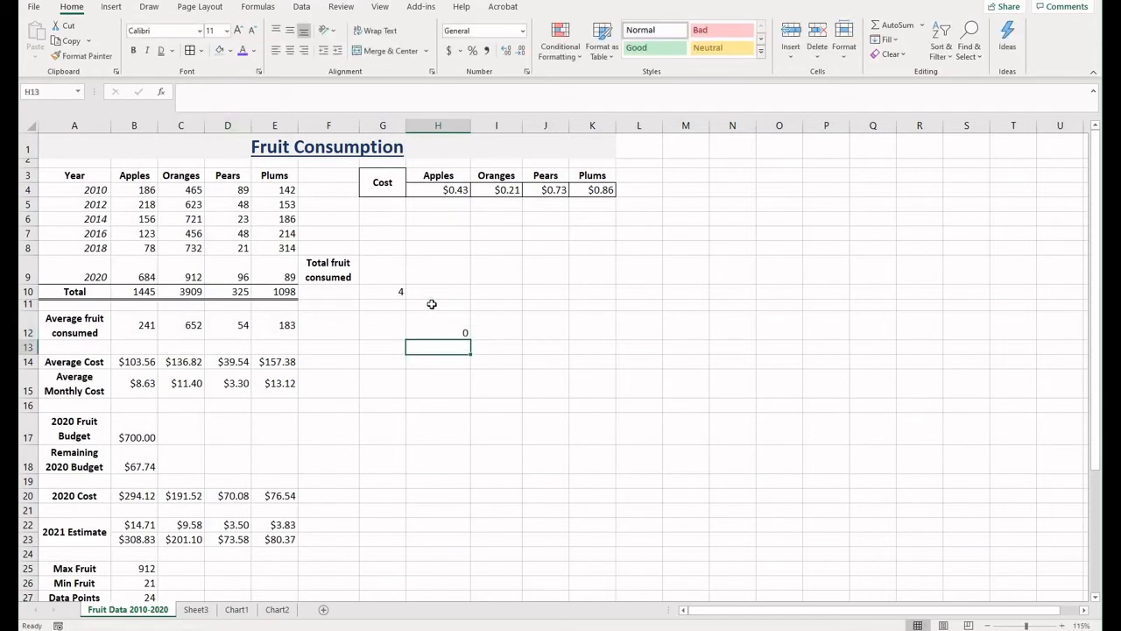
Step: Clear the practice formulas from cells H12 and G10
left_click(450, 327)
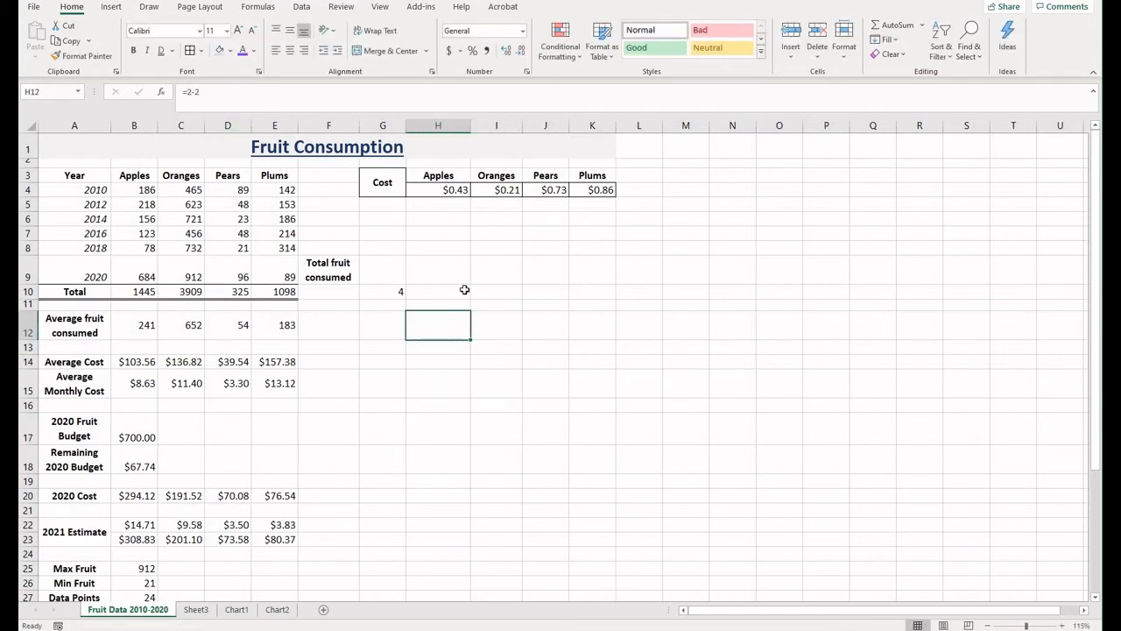
left_click(395, 292)
key("Delete")
Step: Enter the formula =2+2 with typed numbers in cell H10
left_click(454, 293)
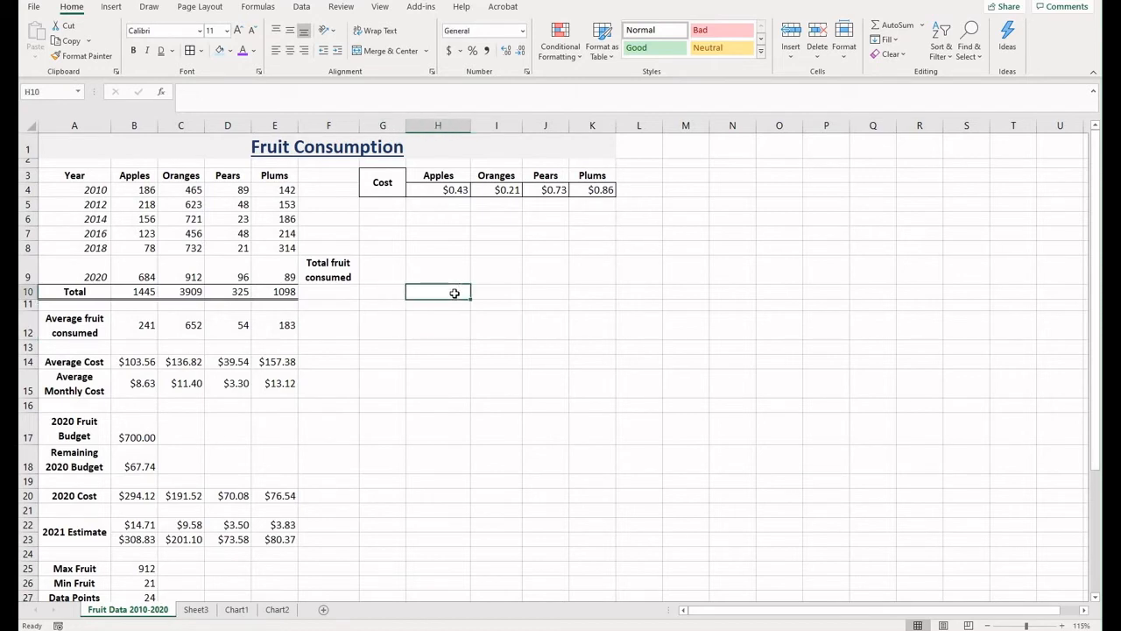
type("=2+2")
key("Return")
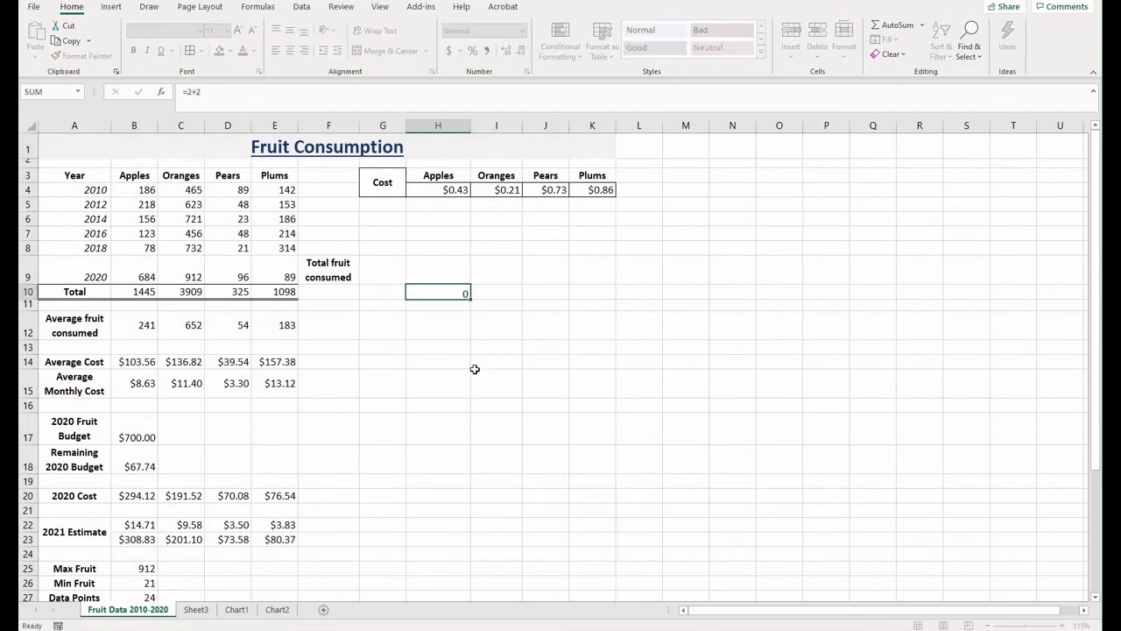
Step: Enter the value 2 in each of the cells H12 and I12
left_click(460, 327)
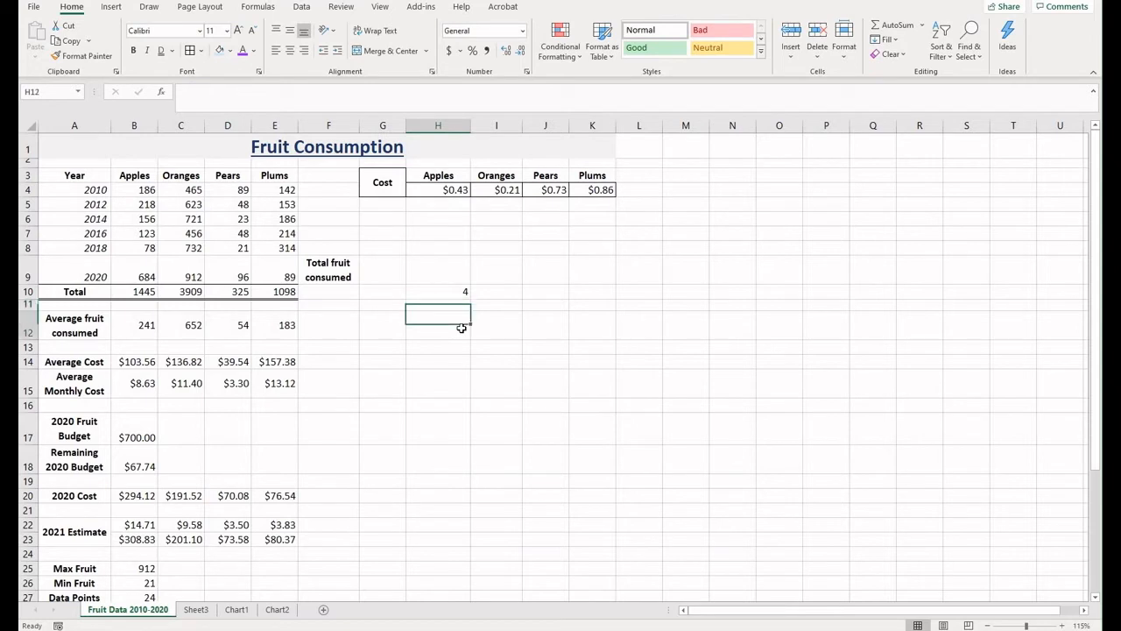
type("2")
key("Right")
type("2")
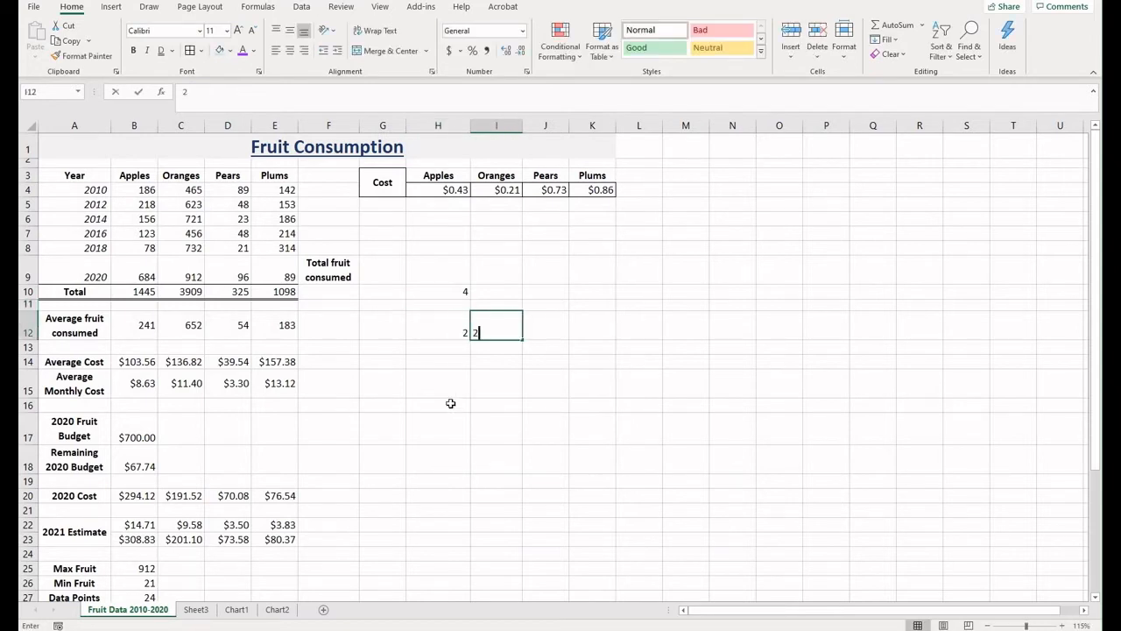
key("Down")
key("Down")
key("Down")
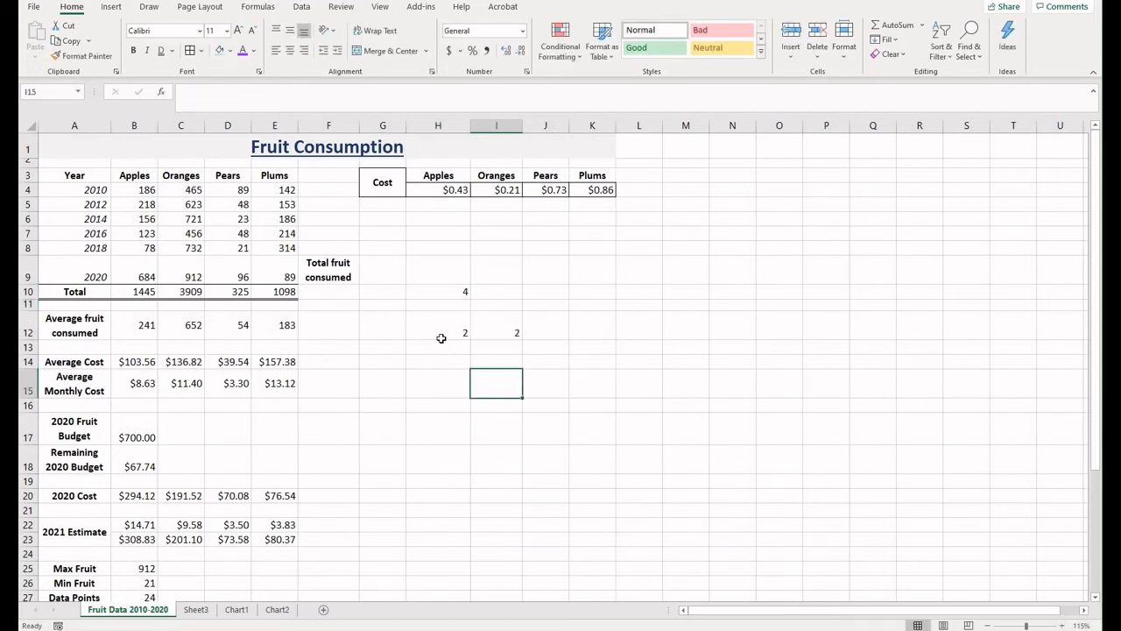
Step: Enter the cell-reference formula =H12+I12 in cell H13
key("Up")
key("Up")
key("Left")
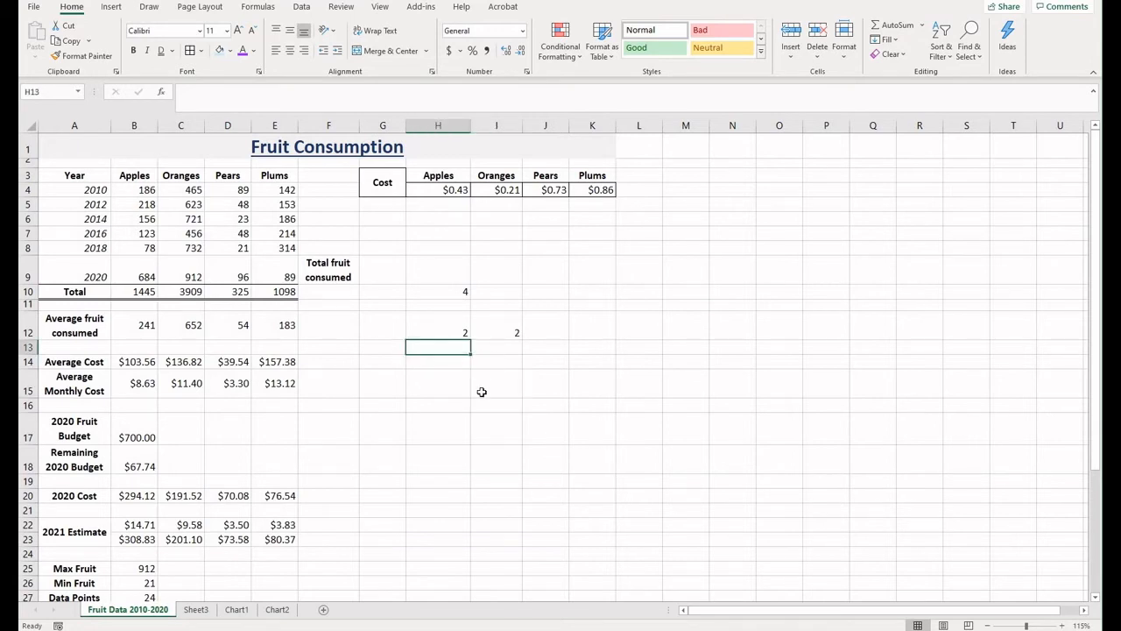
type("=")
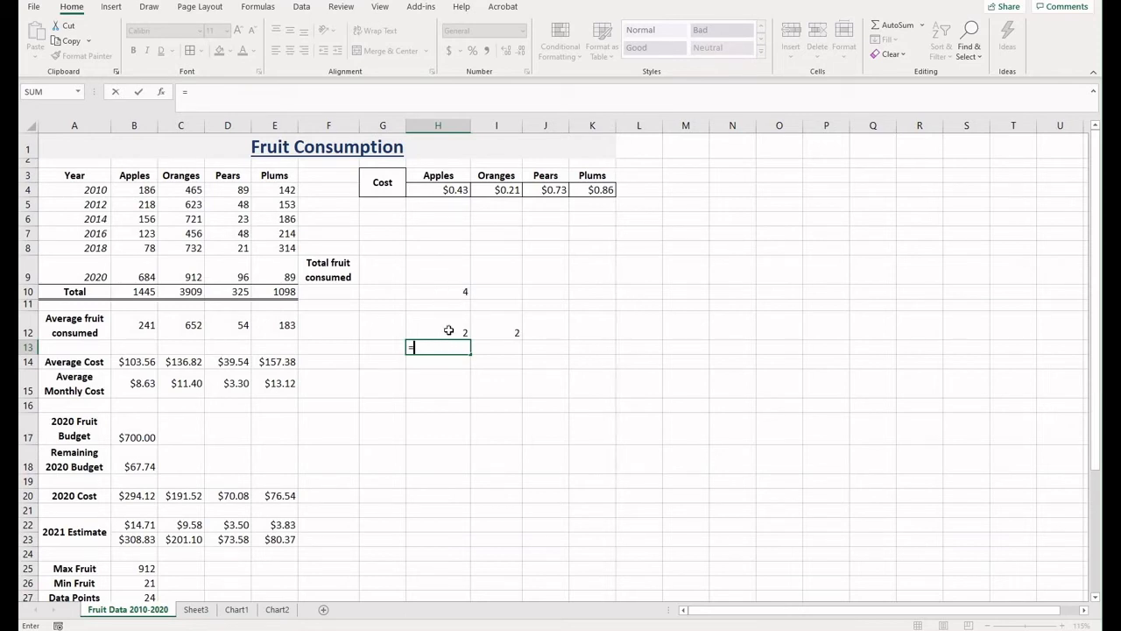
left_click(449, 330)
type("+")
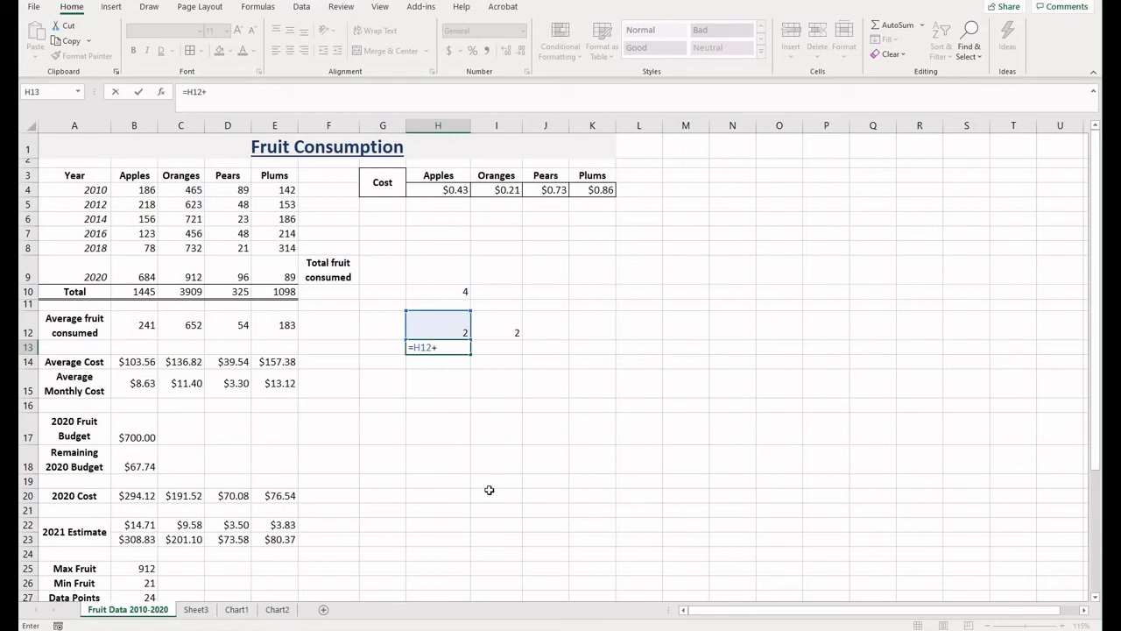
key("Up")
key("Right")
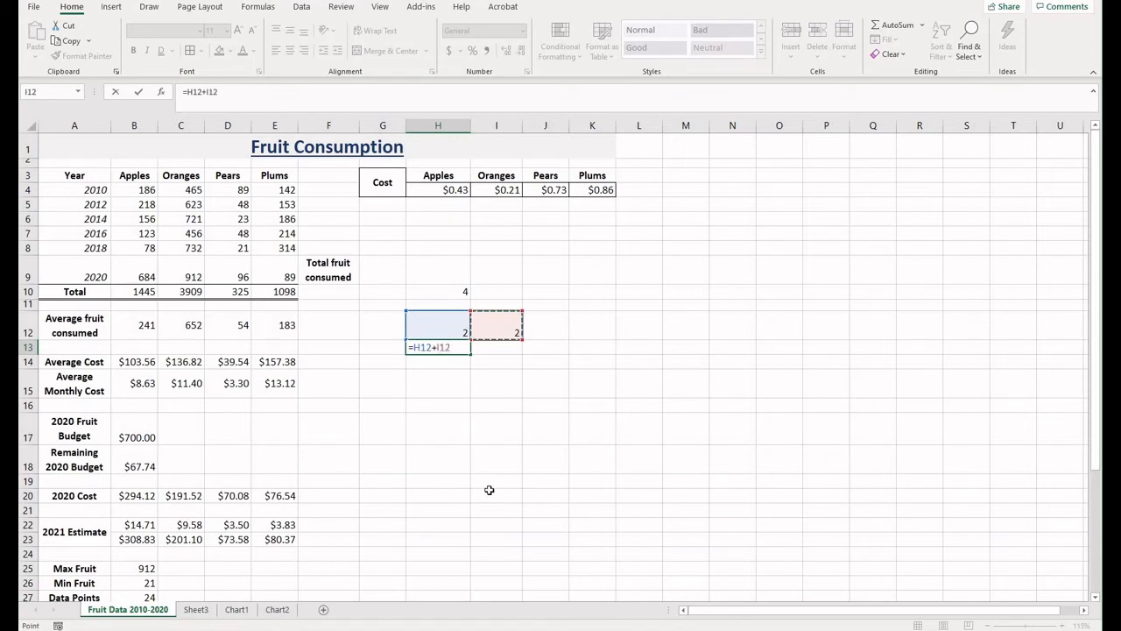
key("Return")
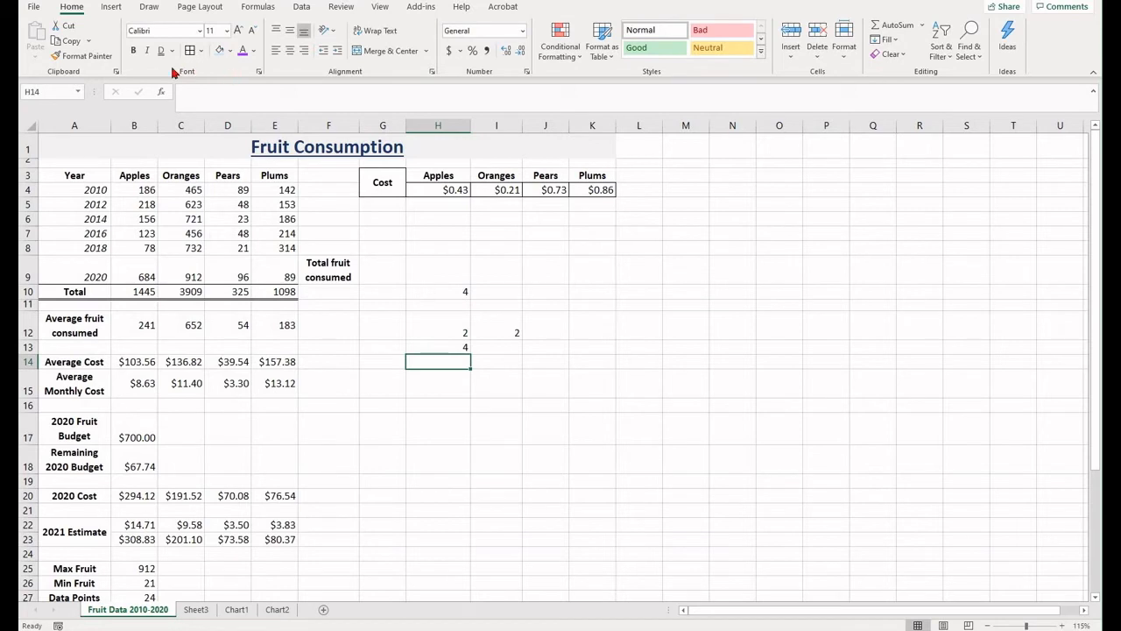
Step: Compare the typed-number formula in H10 with the cell-reference formula in H13
key("Up")
key("Up")
key("Up")
key("Up")
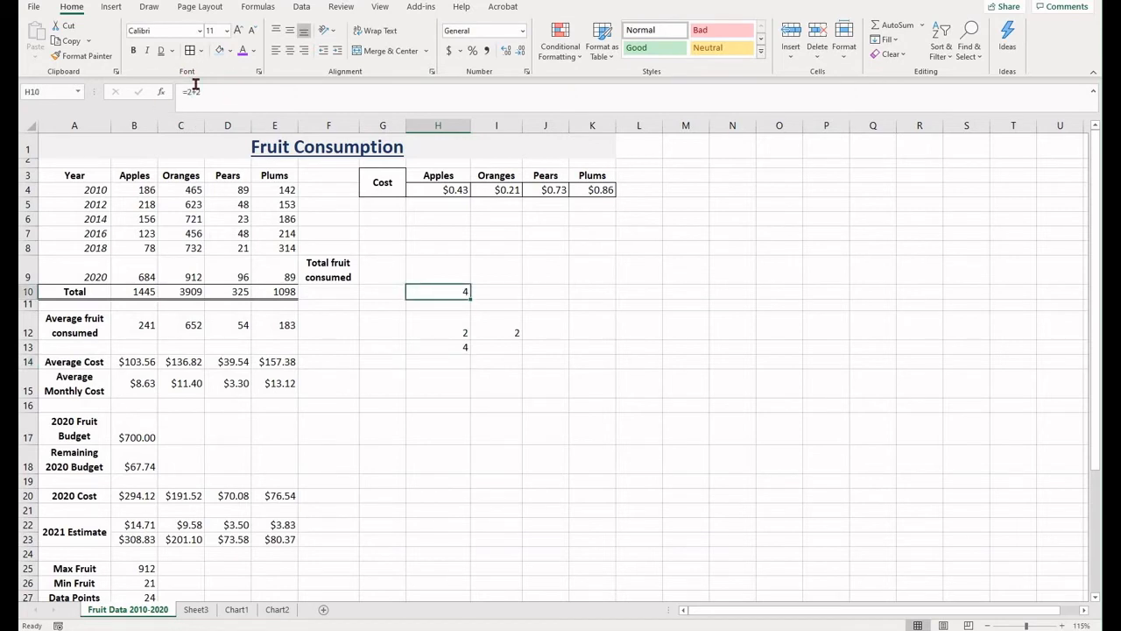
left_click(454, 353)
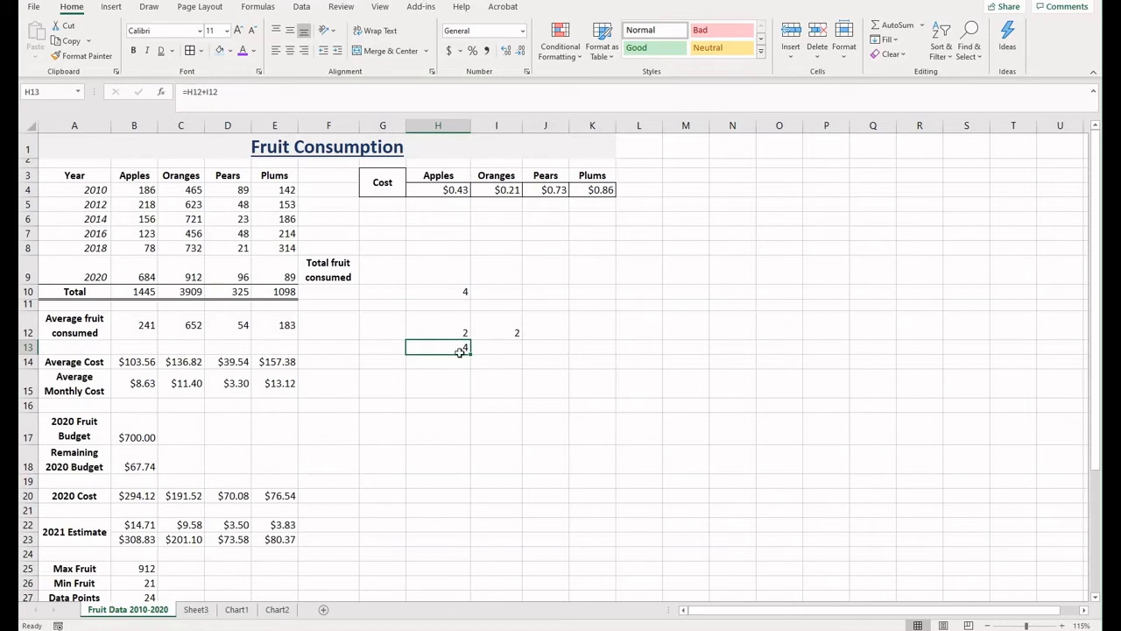
Step: Change the value in cell H12 to 1
key("Down")
key("Down")
key("Up")
key("Up")
key("Up")
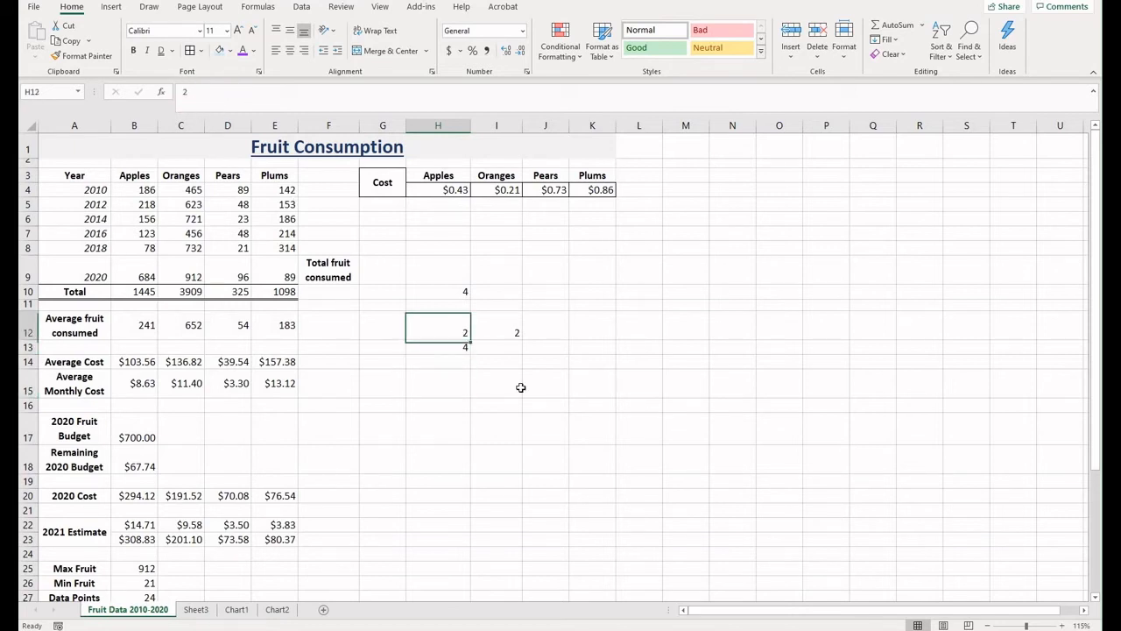
type("1")
key("Return")
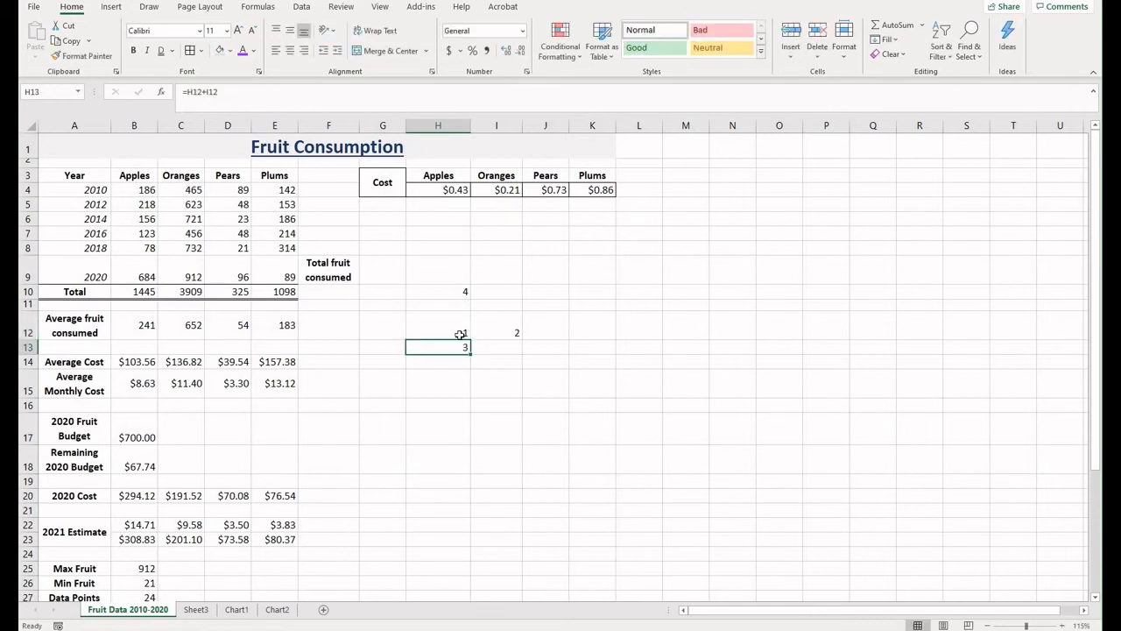
Step: Change the value in cell I12 to 15
key("Up")
key("Right")
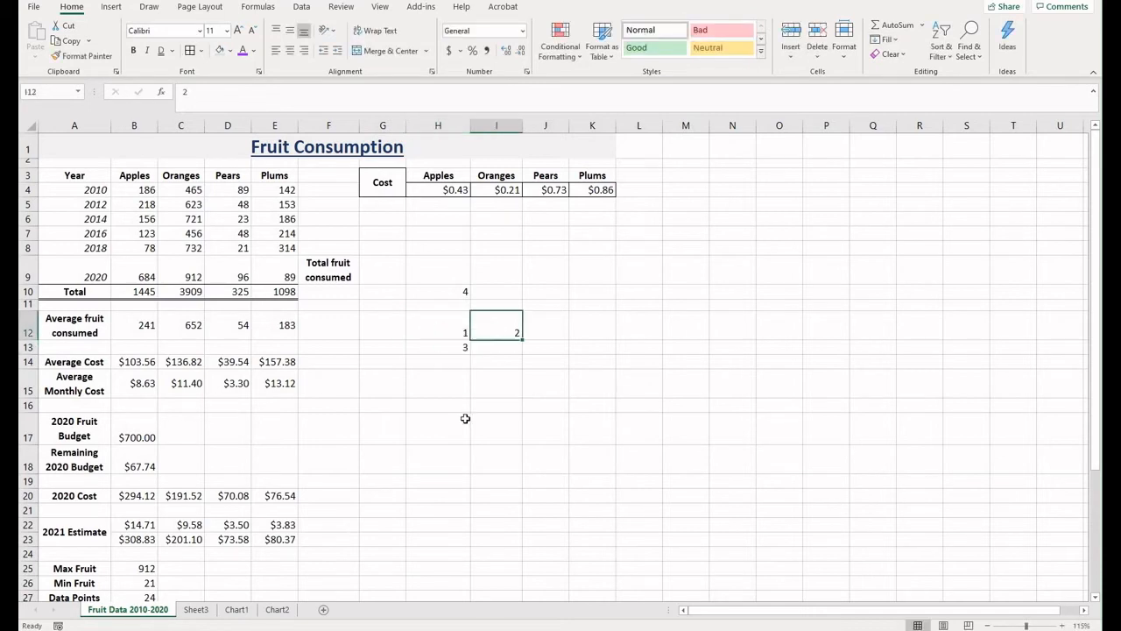
type("15")
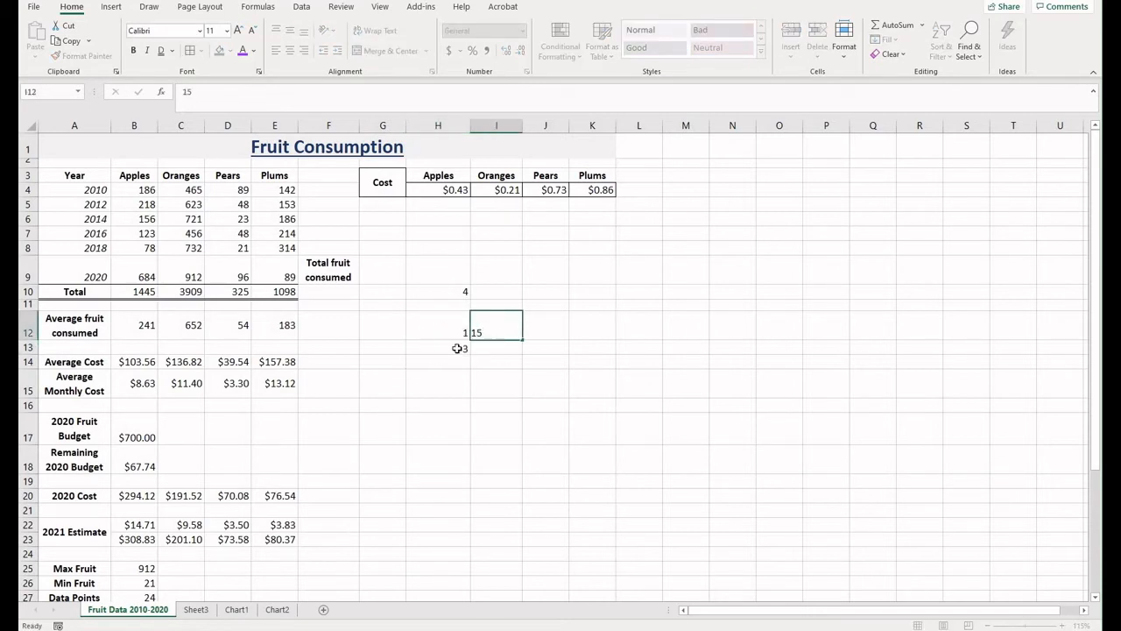
key("Return")
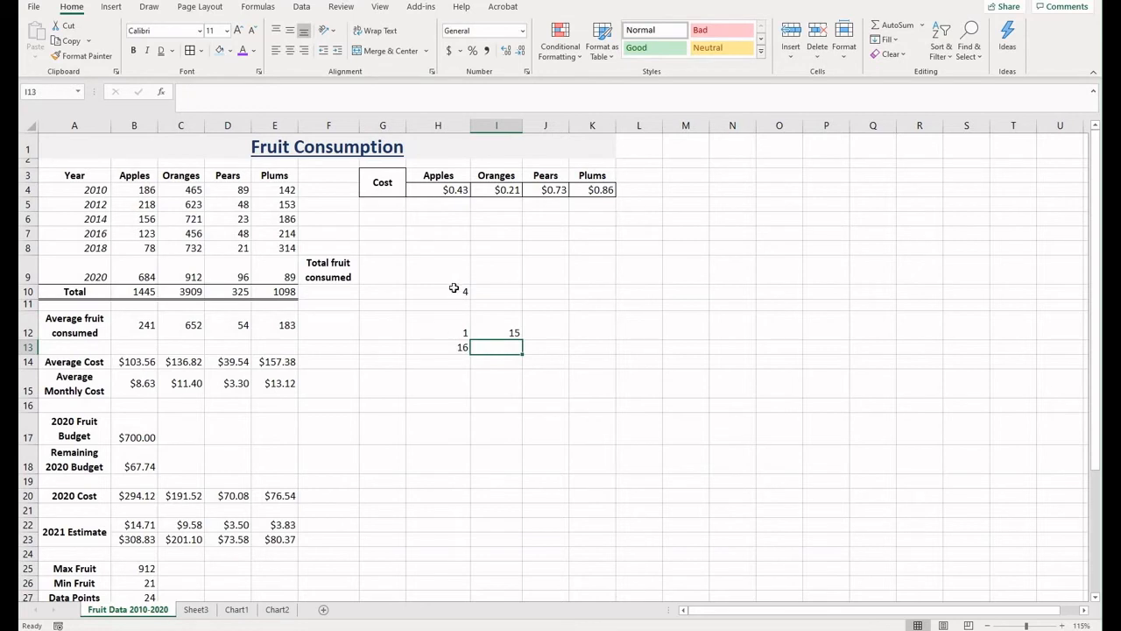
Step: Change the typed-number formula in cell H10 to =2+15
key("Up")
key("Up")
key("Up")
key("Left")
left_click(216, 108)
key("BackSpace")
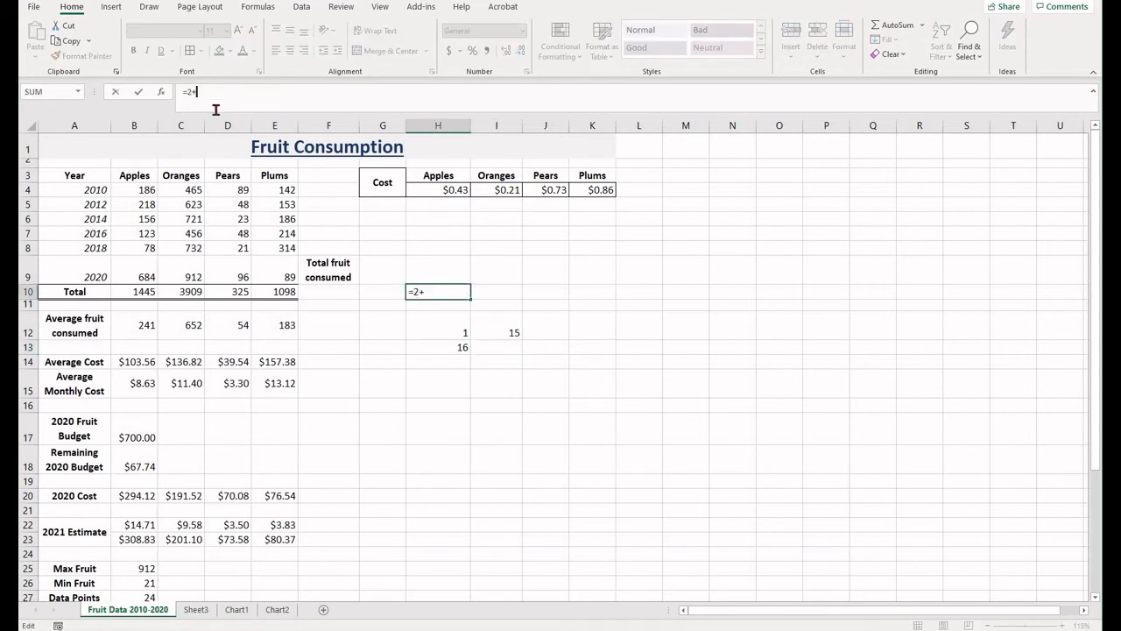
type("15")
key("Return")
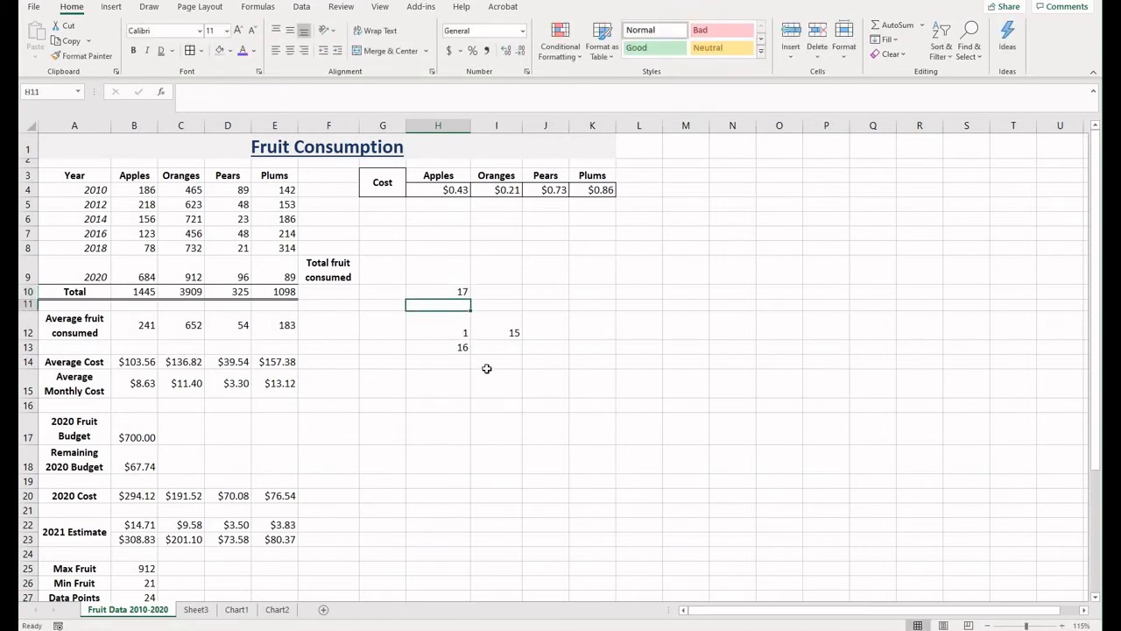
Step: Set cell H12 to 2 and cell I12 to 7
key("Down")
type("2")
key("Return")
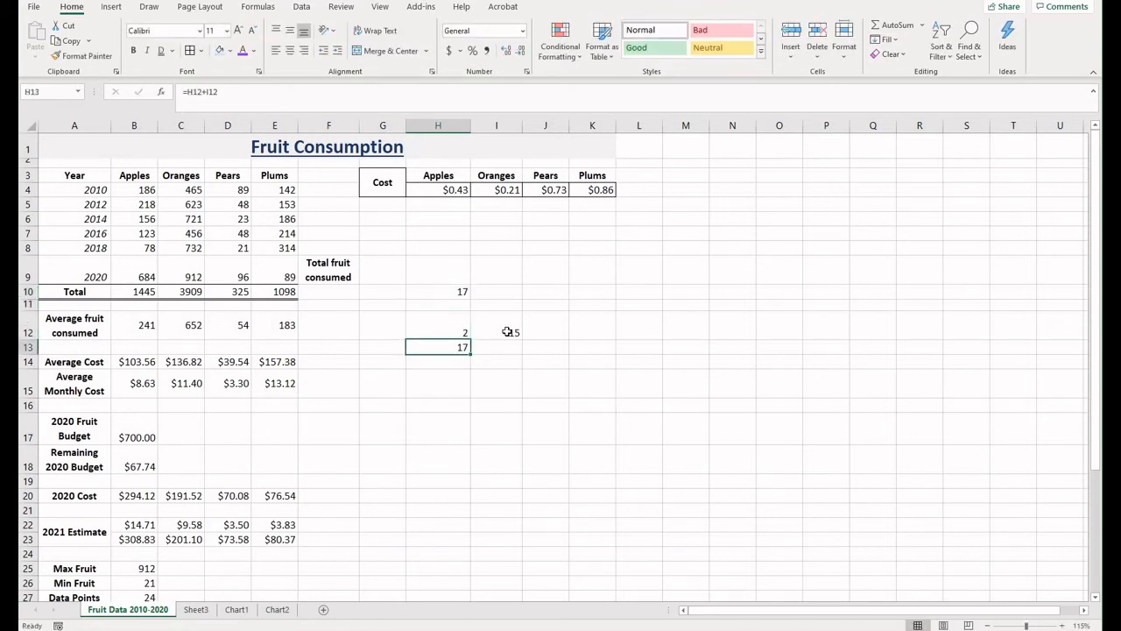
left_click(506, 331)
type("7")
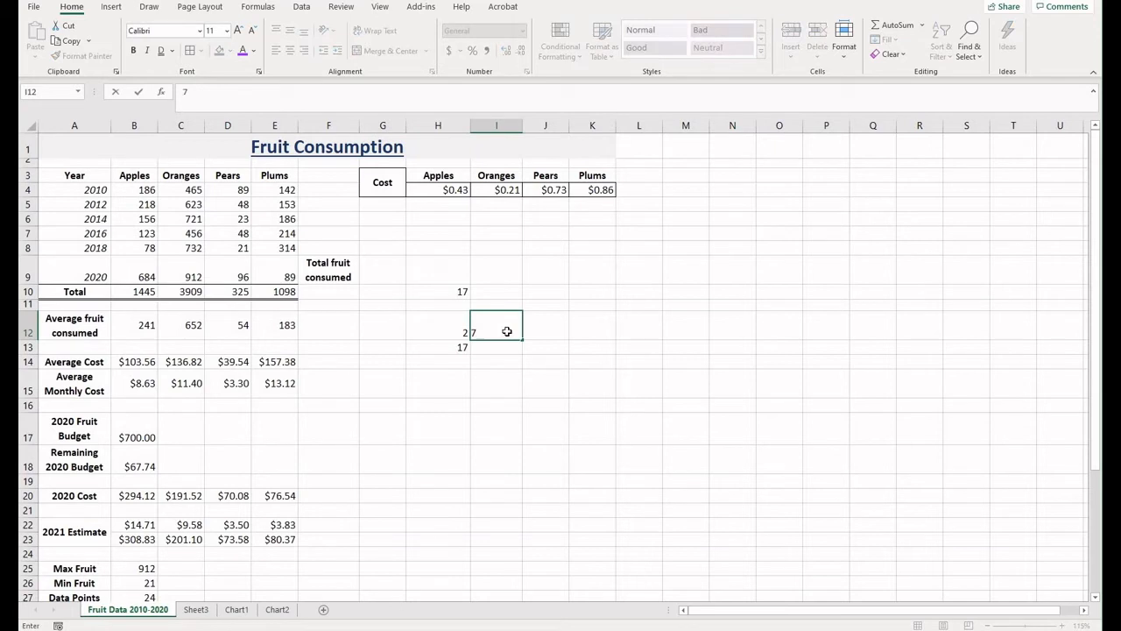
key("Return")
Step: Re-enter 2 in cell H12, set cell I12 to 2, and select the cell-reference formula in H13
key("Up")
key("Left")
type("2")
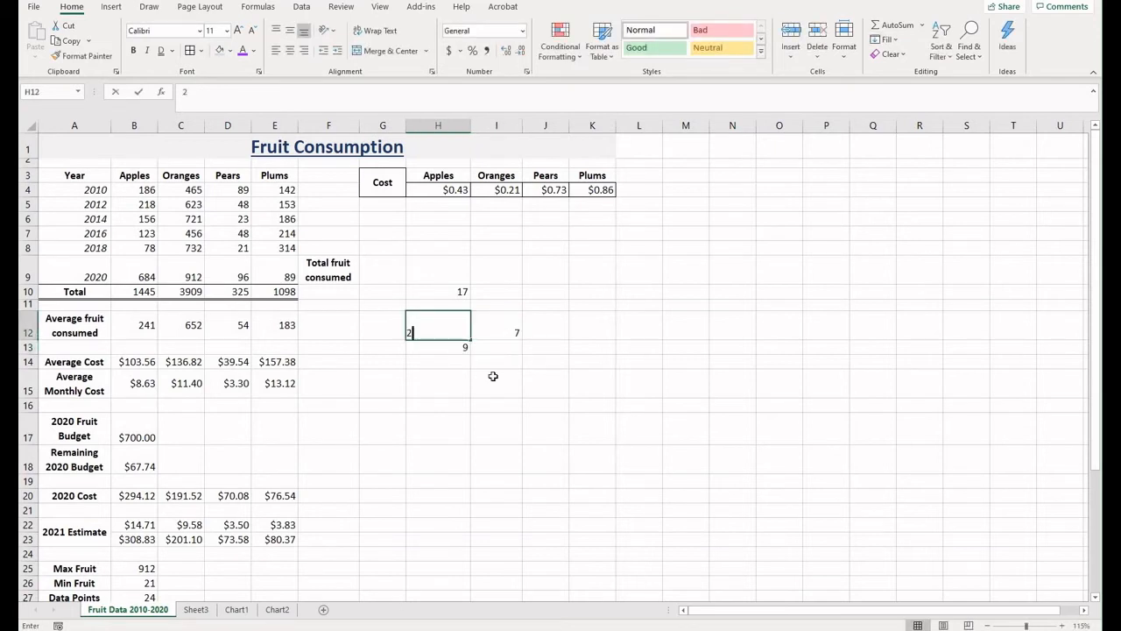
key("Return")
key("Up")
key("Right")
type("2")
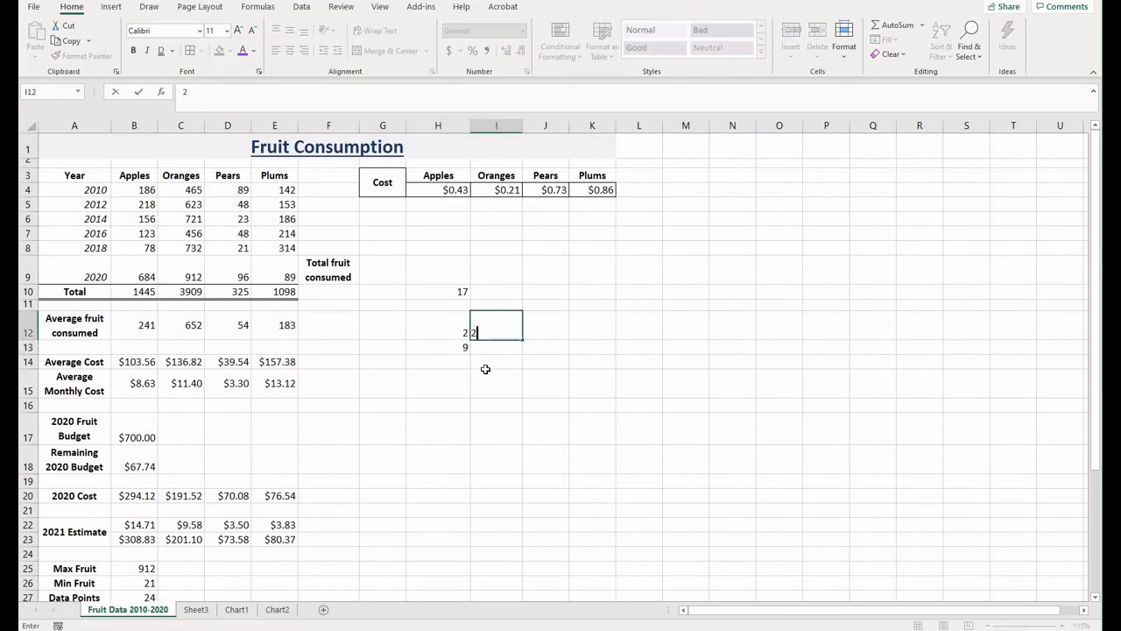
key("Return")
key("Left")
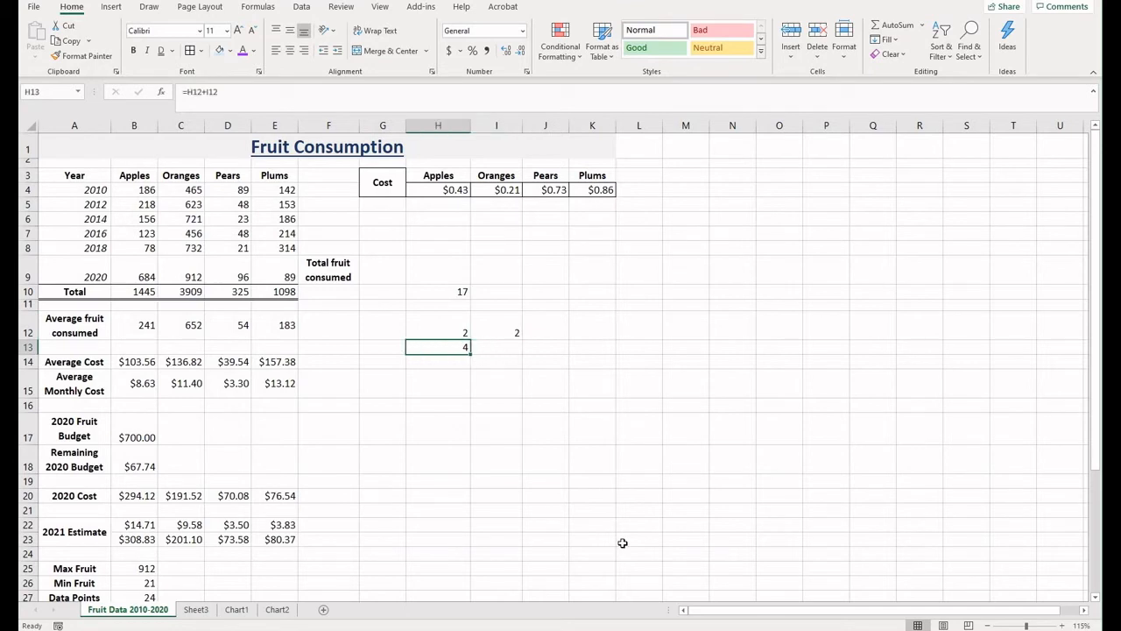
Step: Set cell I12 to 3
key("Up")
key("Right")
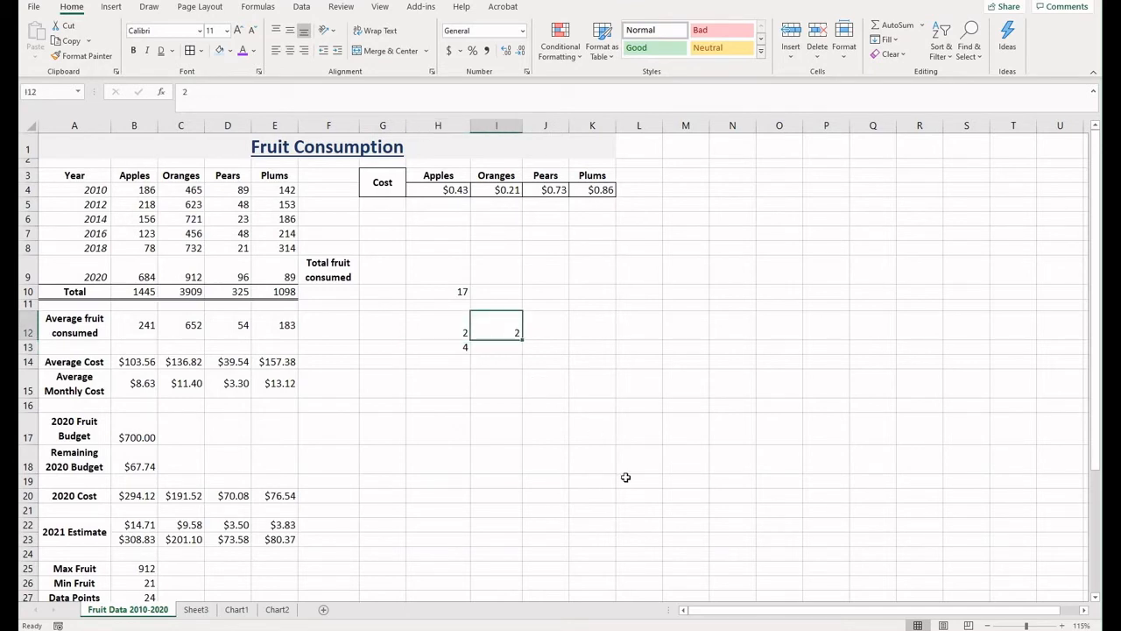
type("3")
key("Return")
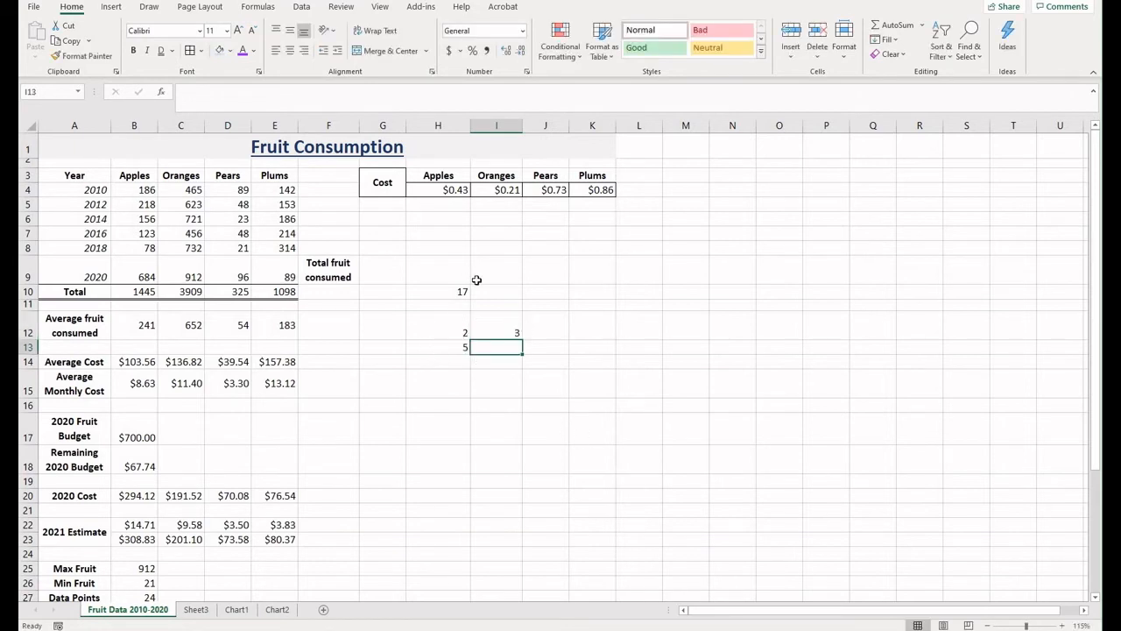
Step: Clear the example numbers and formulas from cells H10:I13
key("Left")
key("shift+Up")
left_click_drag(489, 295, 491, 293)
key("Delete")
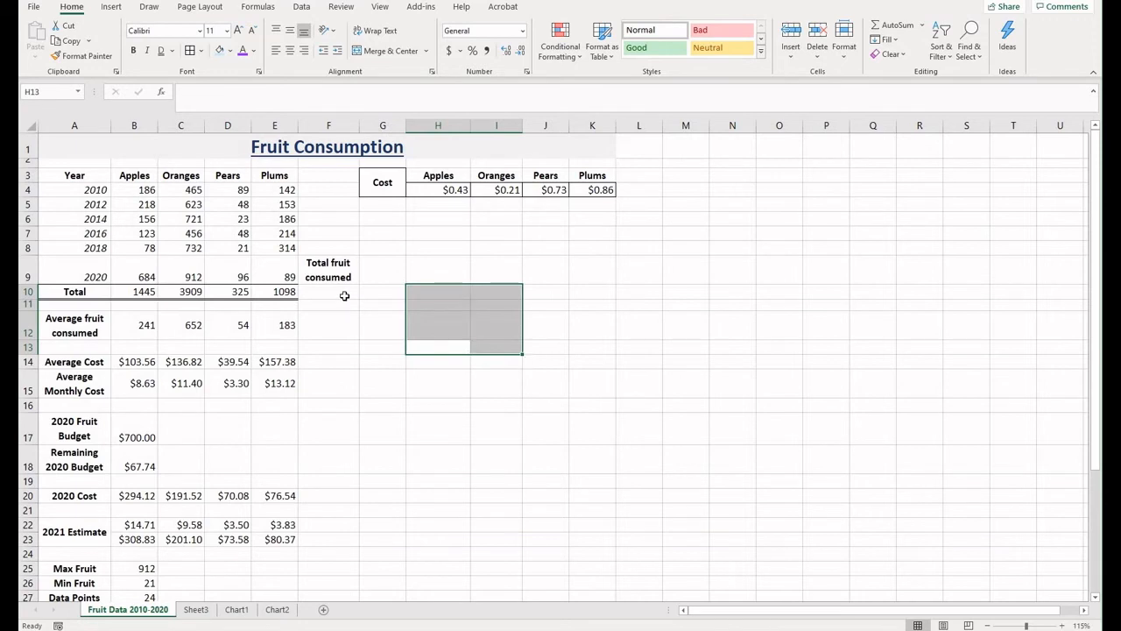
Step: Enter the formula =B10+E10+C10+D10 in cell F10 under Total fruit consumed and review it
left_click(344, 296)
type("=")
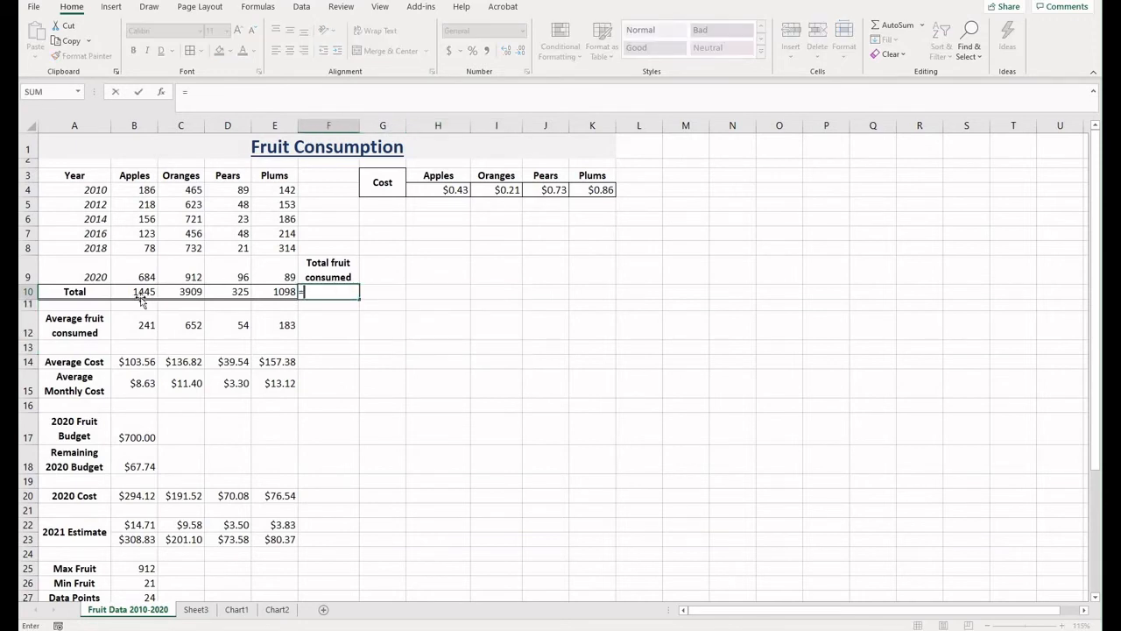
left_click(140, 298)
type("+")
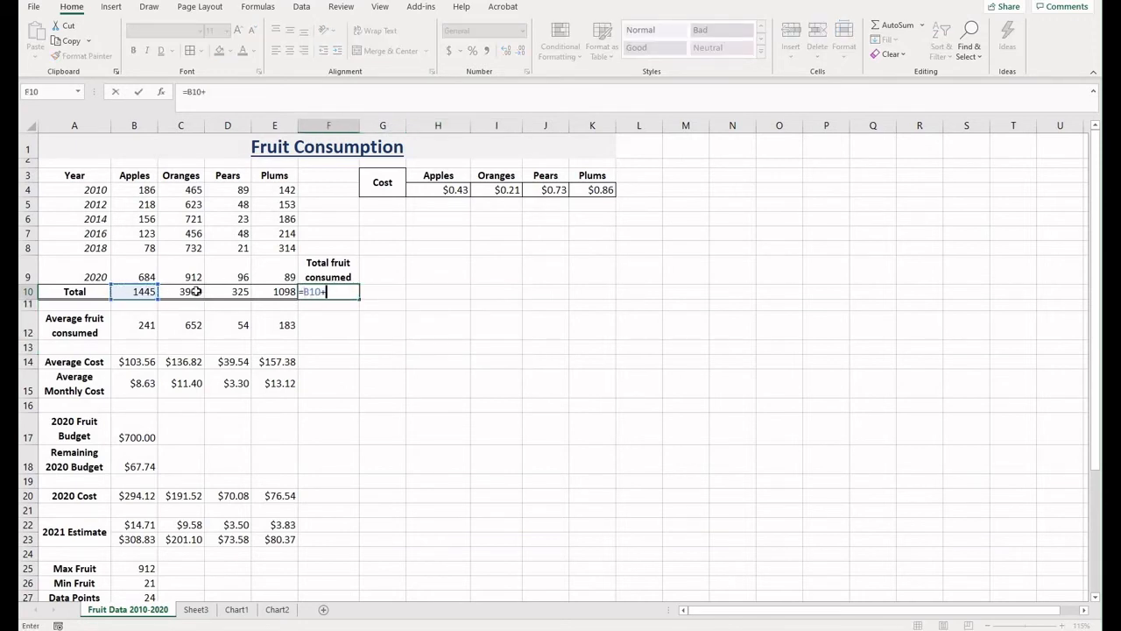
left_click(195, 292)
type("+")
left_click(230, 291)
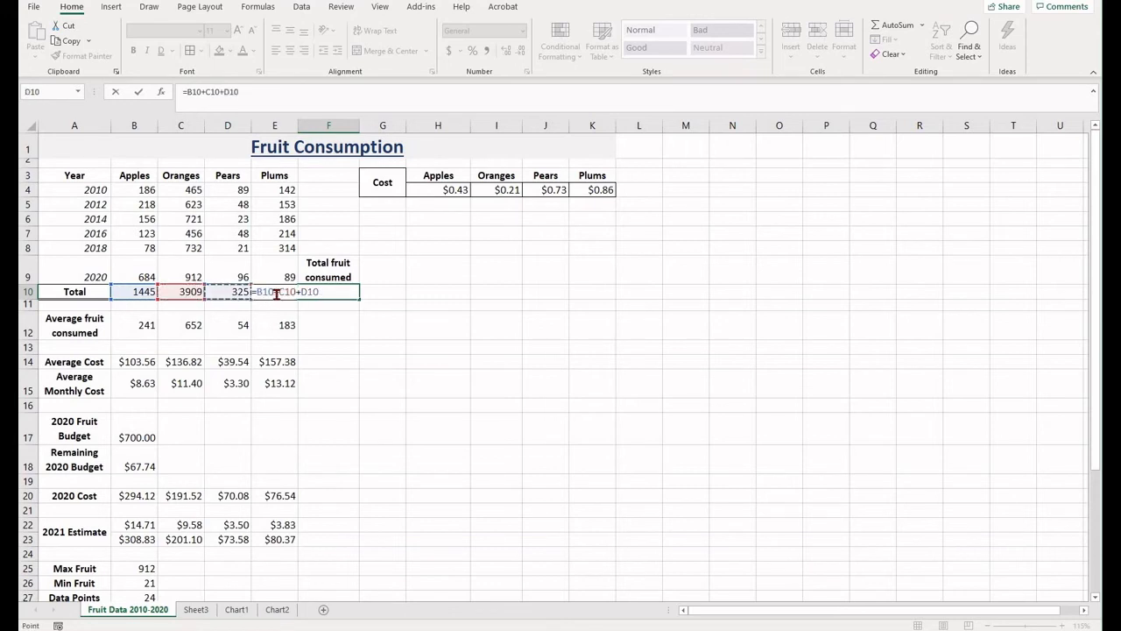
type("+")
left_click(280, 293)
type("E10")
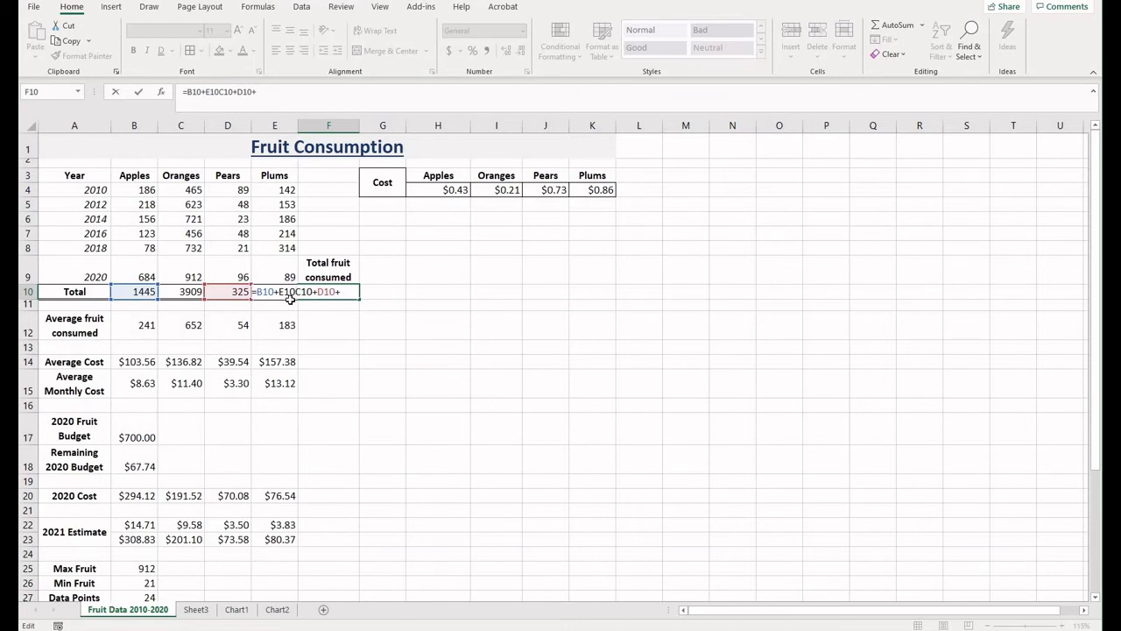
type("+")
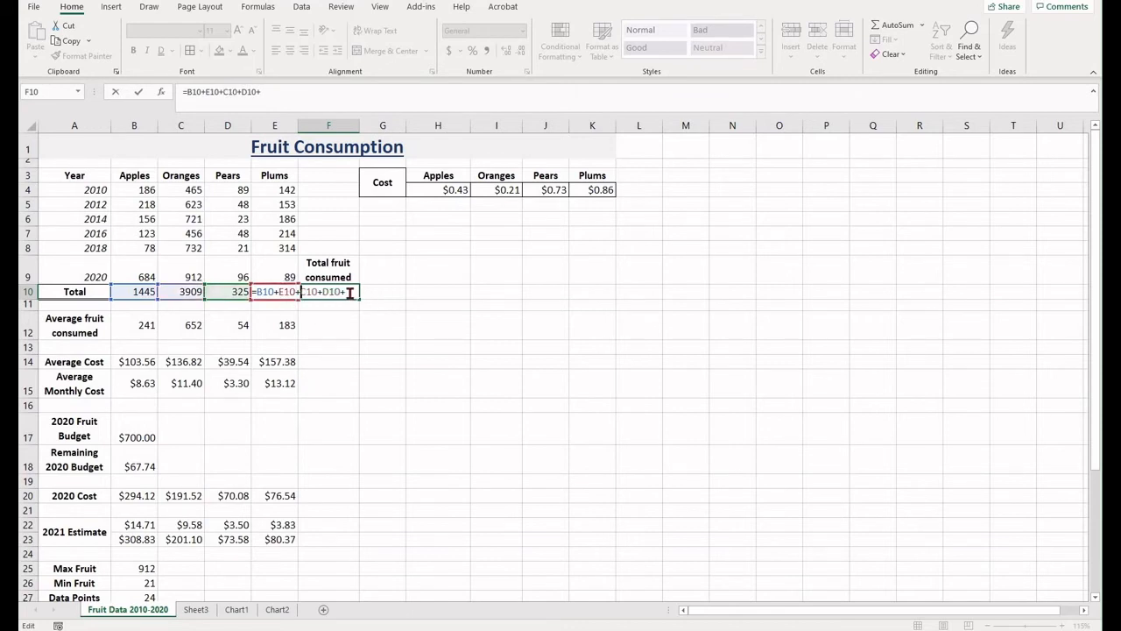
key("BackSpace")
type(")")
key("Return")
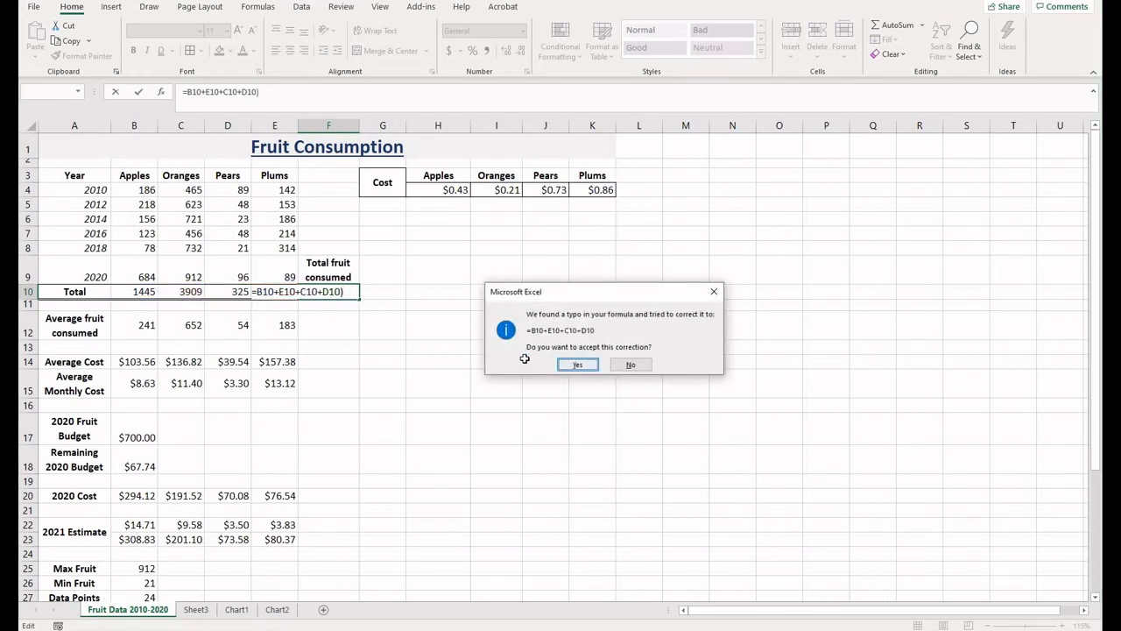
key("Return")
key("Up")
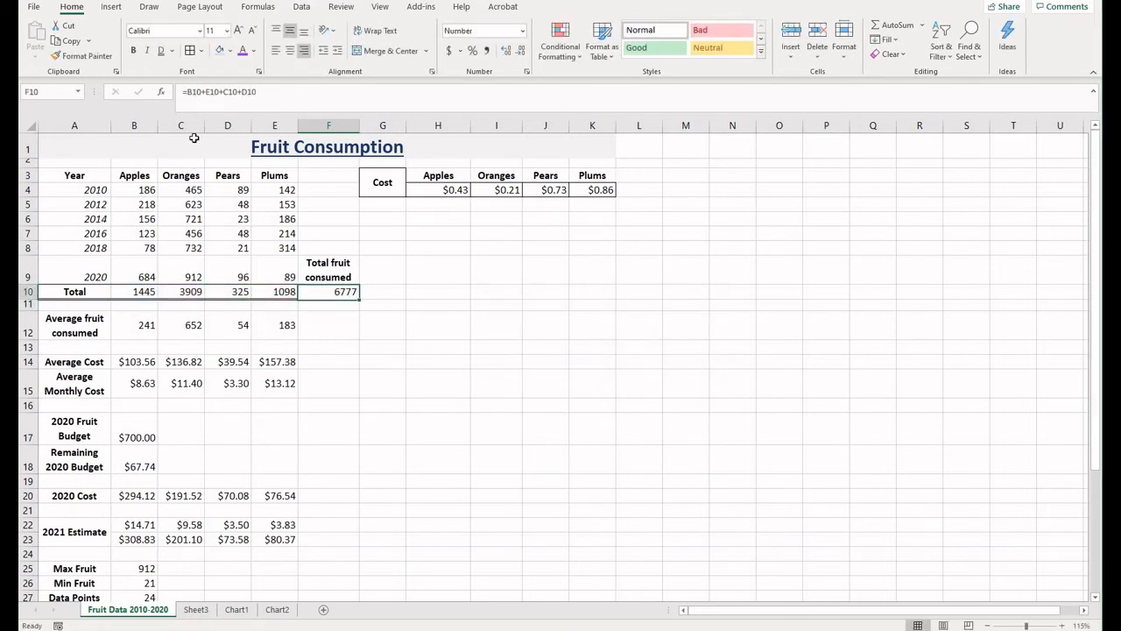
triple_click(249, 91)
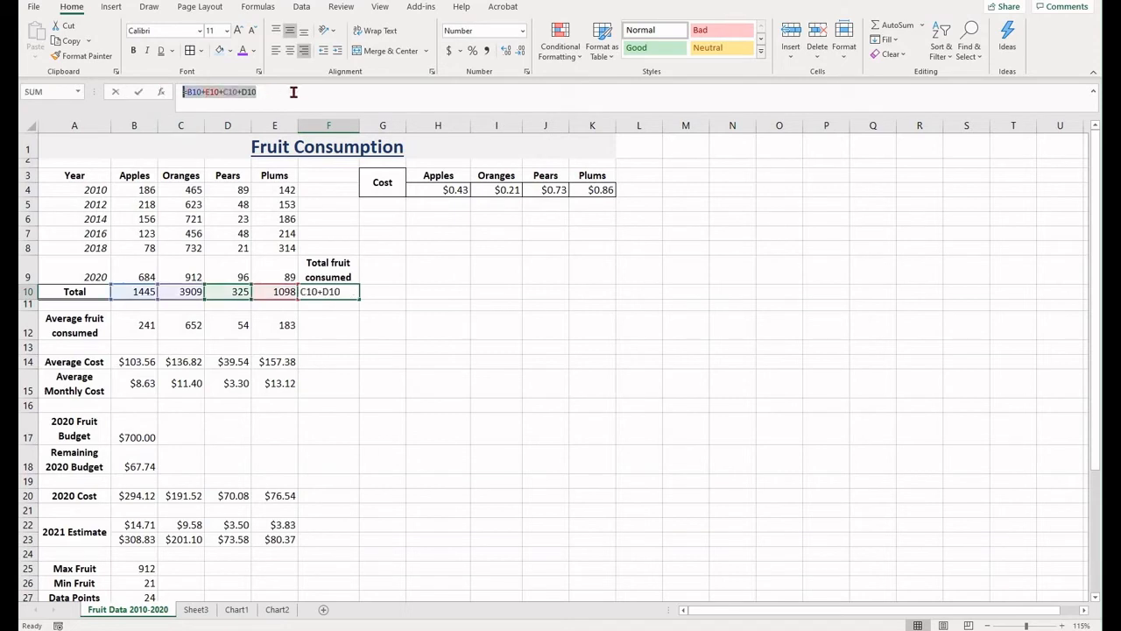
left_click(458, 380)
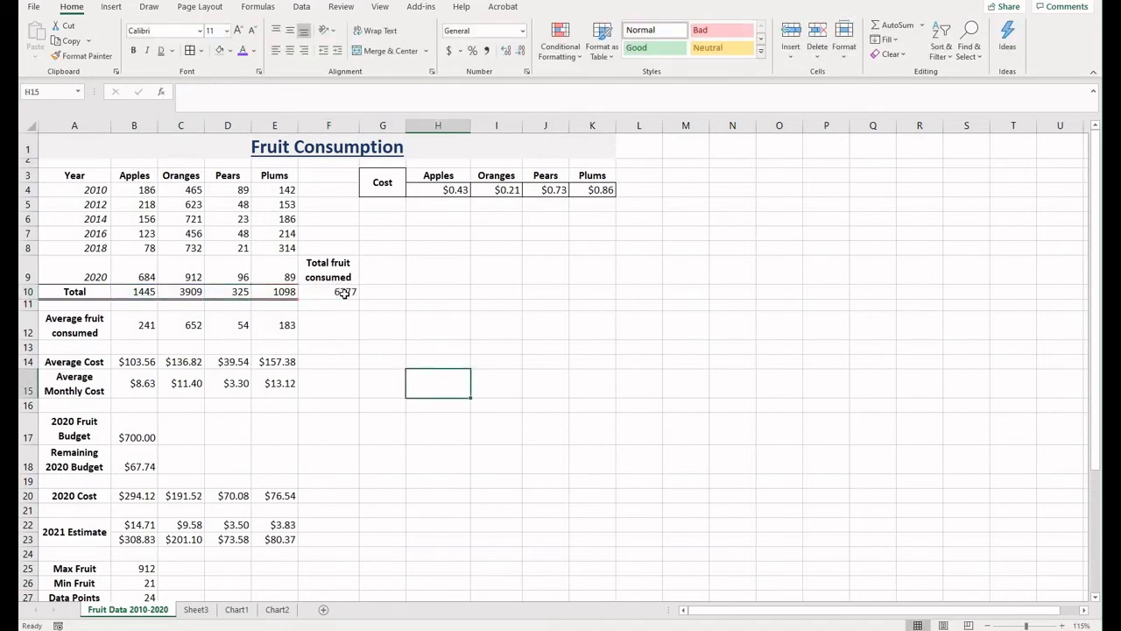
Step: Build the addition formula =B12+E12+D12+C12 in cell F12 from the average fruit consumed cells
left_click(346, 336)
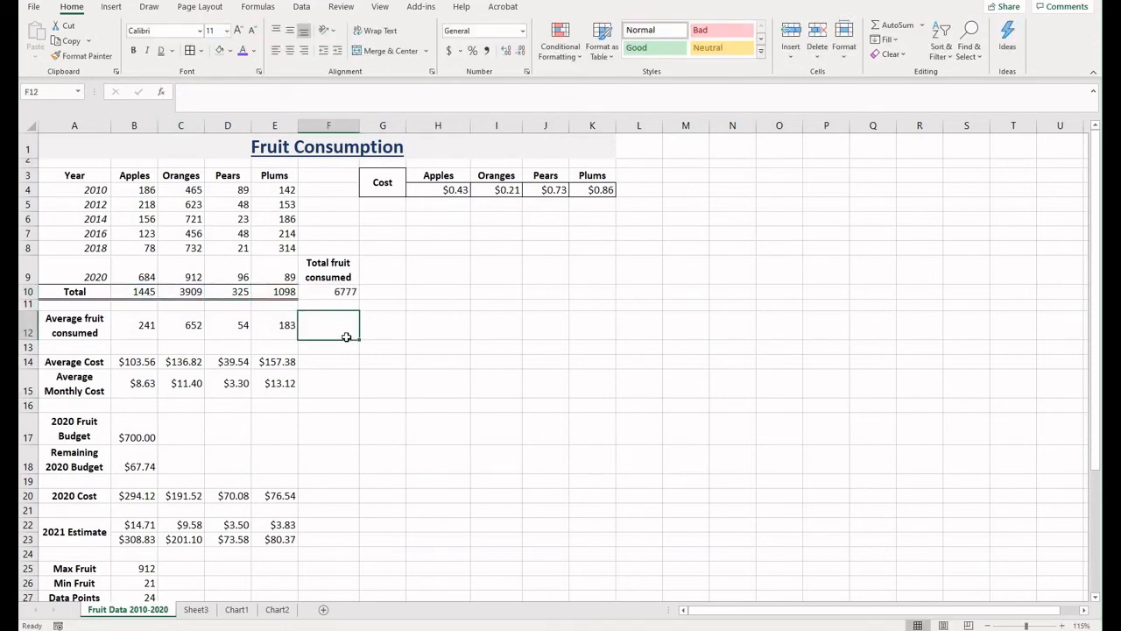
type("=")
left_click(144, 331)
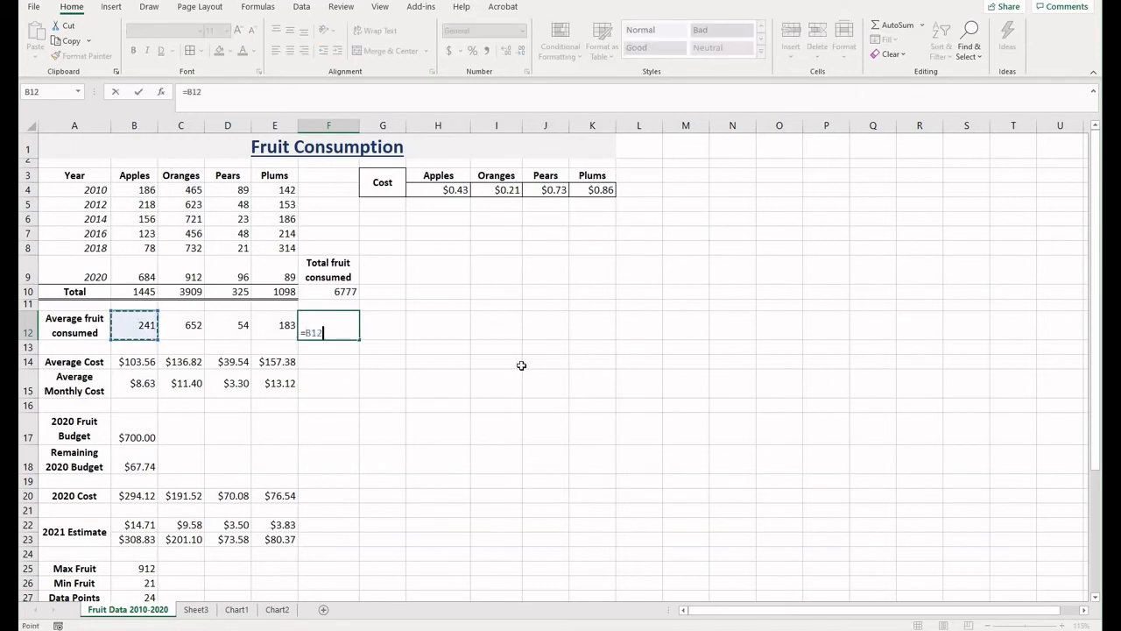
type("+")
key("Left")
left_click(230, 329)
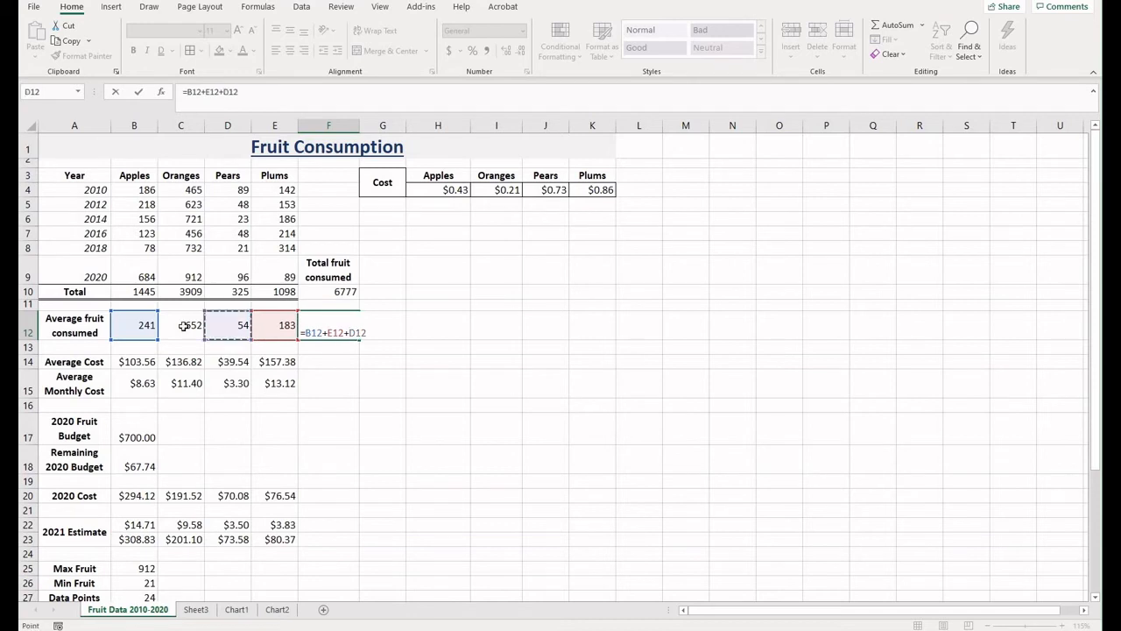
type("+")
left_click(183, 326)
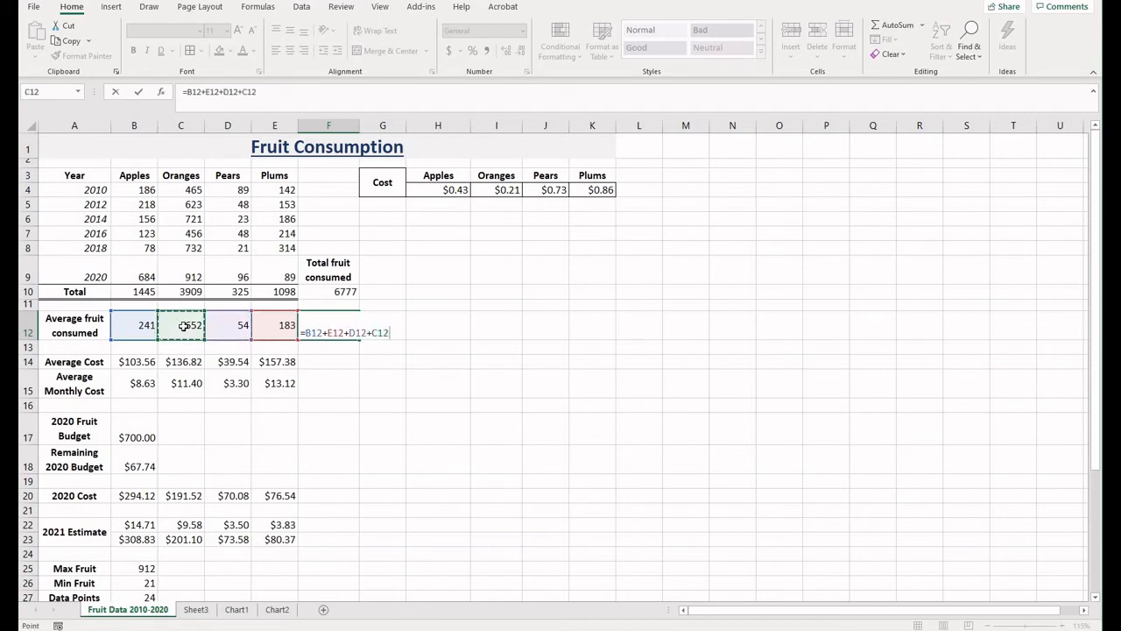
Step: Rewrite the F12 formula as the subtraction =B12-E12-D12-C12 and enter it
key("BackSpace")
key("BackSpace")
key("BackSpace")
key("BackSpace")
key("BackSpace")
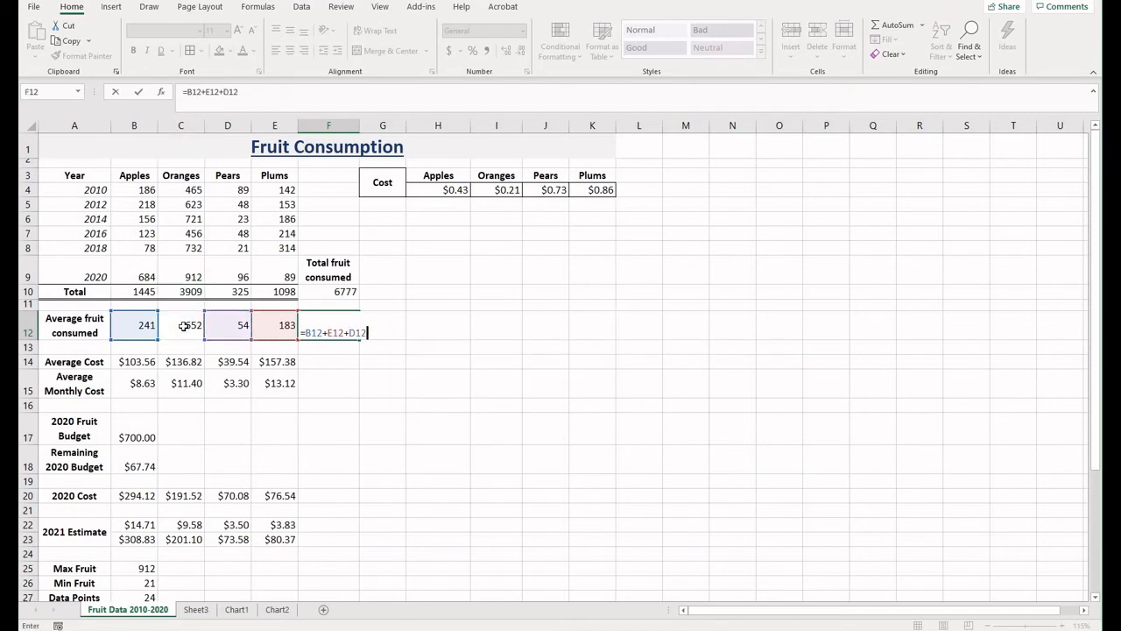
key("BackSpace")
key("BackSpace")
key("BackSpace")
key("BackSpace")
key("BackSpace")
key("BackSpace")
key("BackSpace")
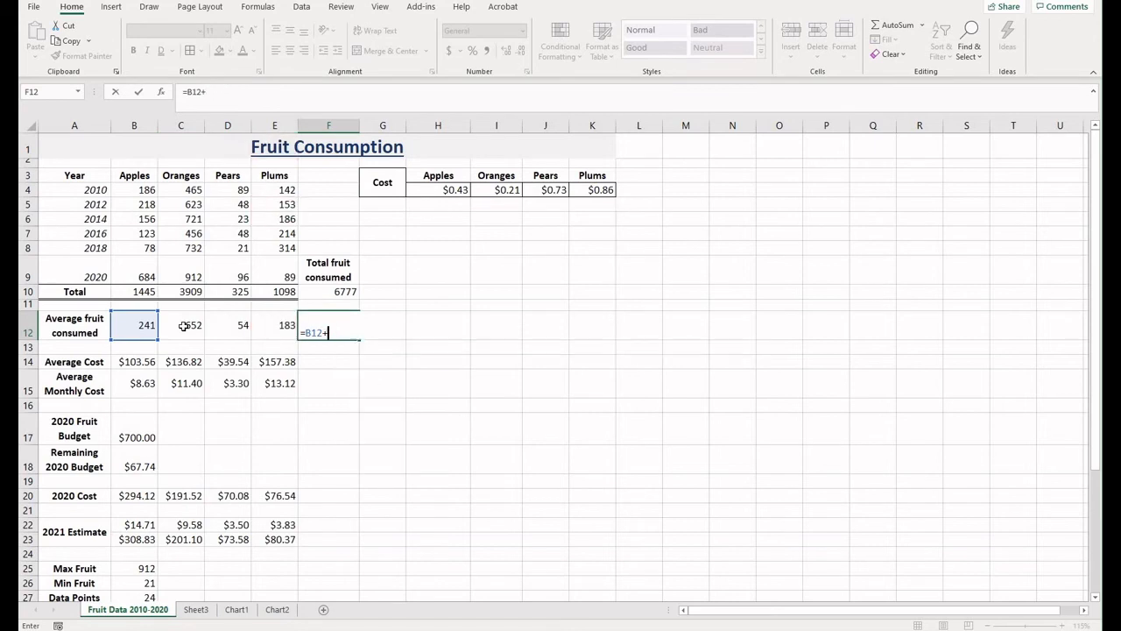
type("-")
left_click(271, 340)
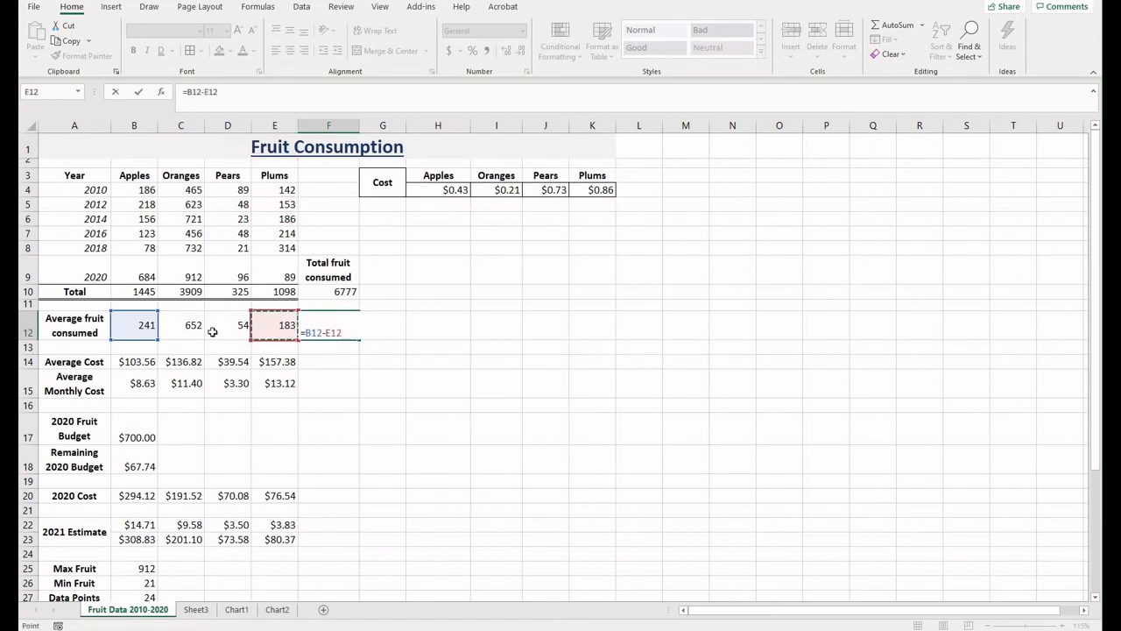
type("-")
key("Left")
key("Left")
type("-")
left_click(186, 326)
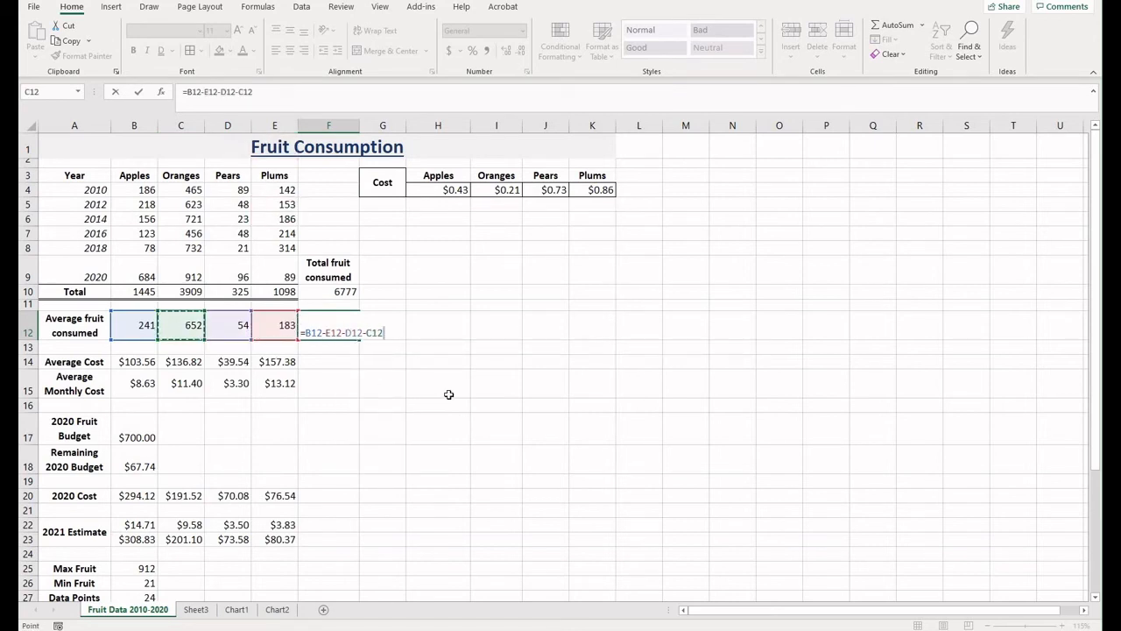
key("Return")
Step: Delete the subtraction formula from cell F12
left_click(435, 383)
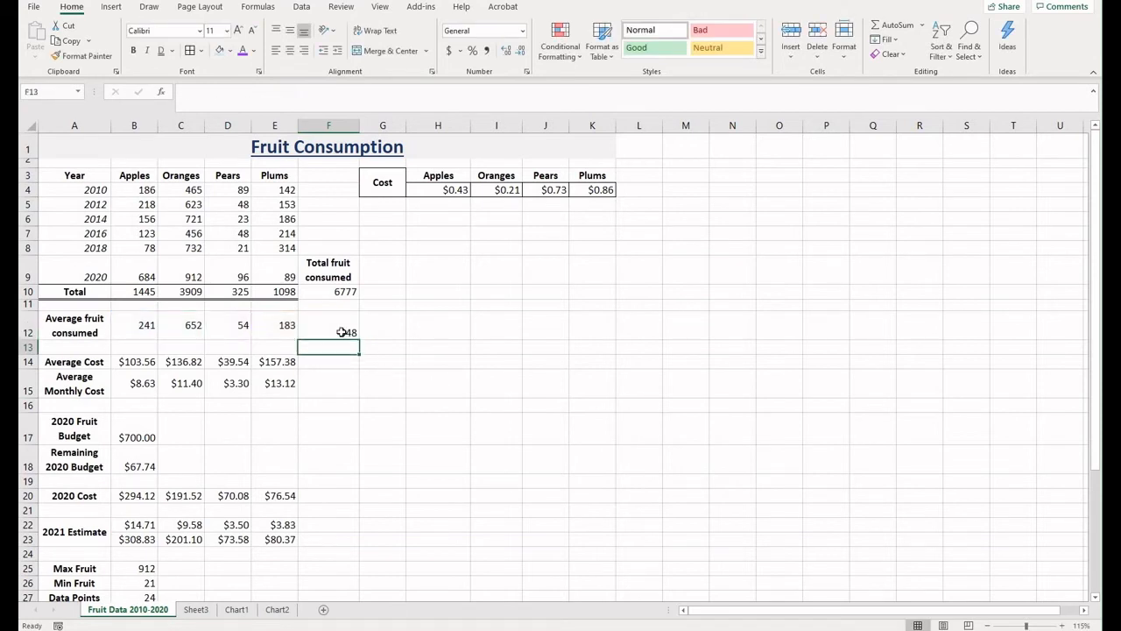
left_click(342, 332)
key("Delete")
Step: Set the 2012 Pears value in D5 to 38 and check the total fruit consumed in F10
left_click(227, 205)
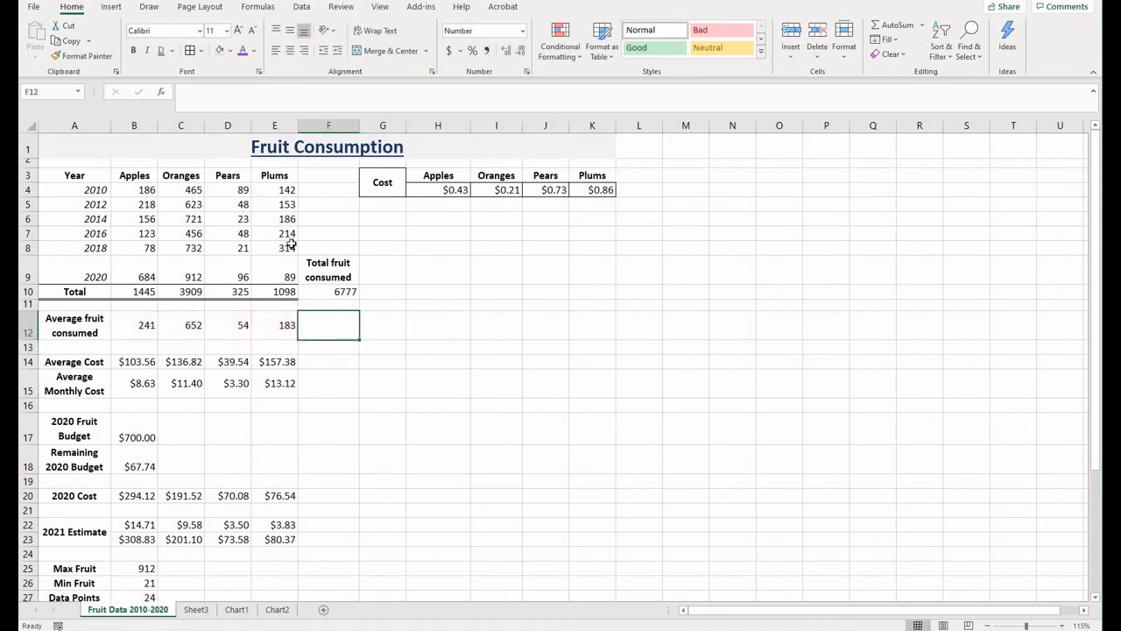
type("3")
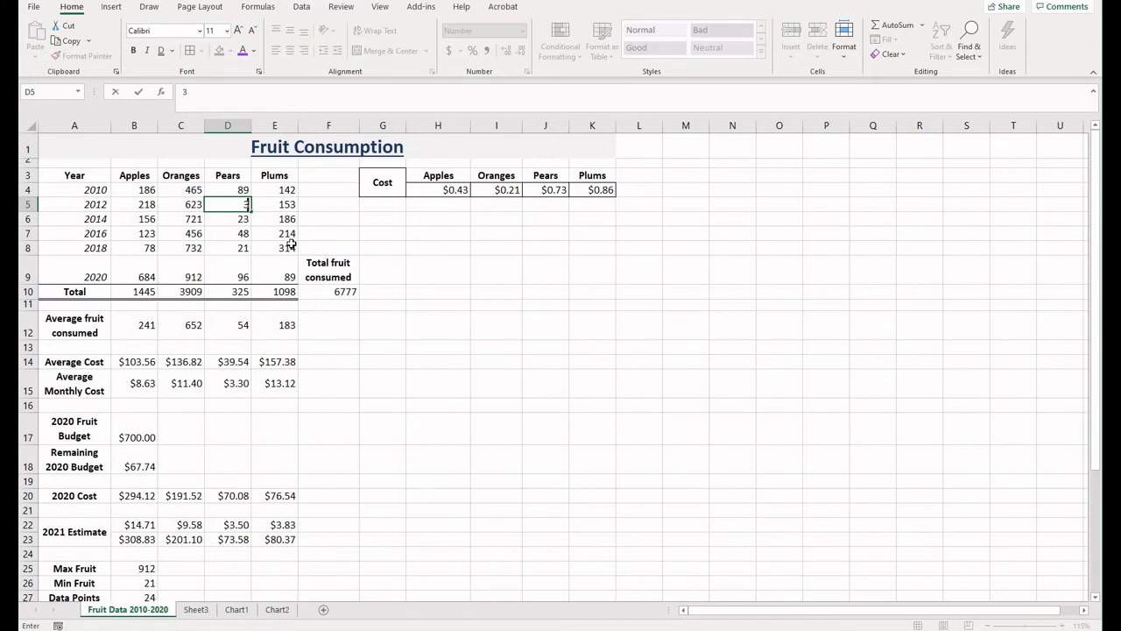
type("8")
key("Return")
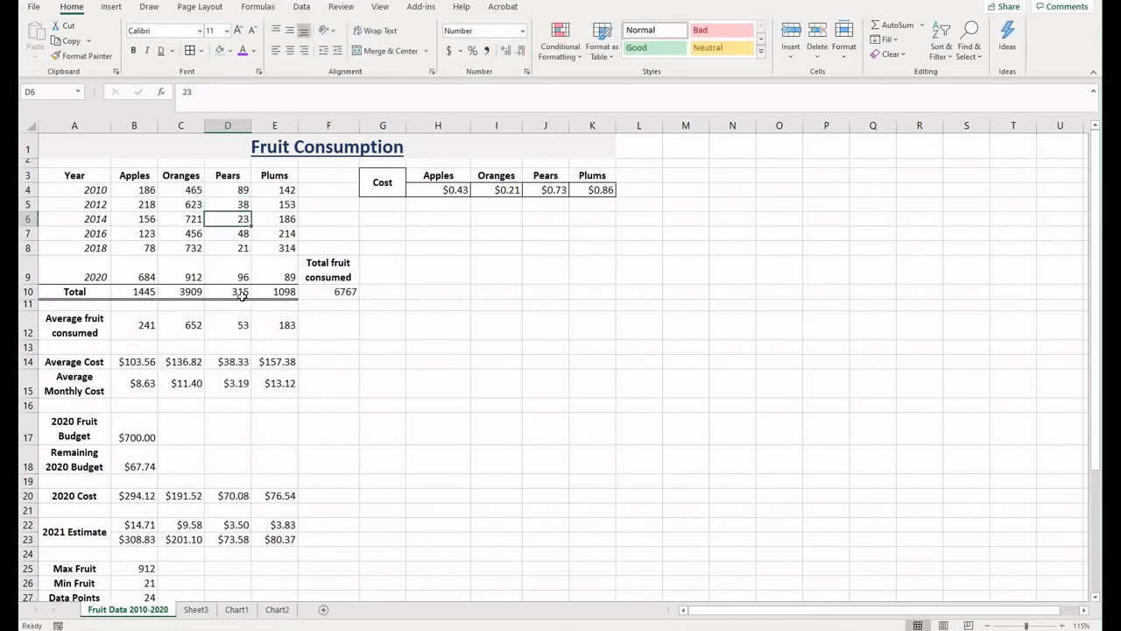
left_click(326, 291)
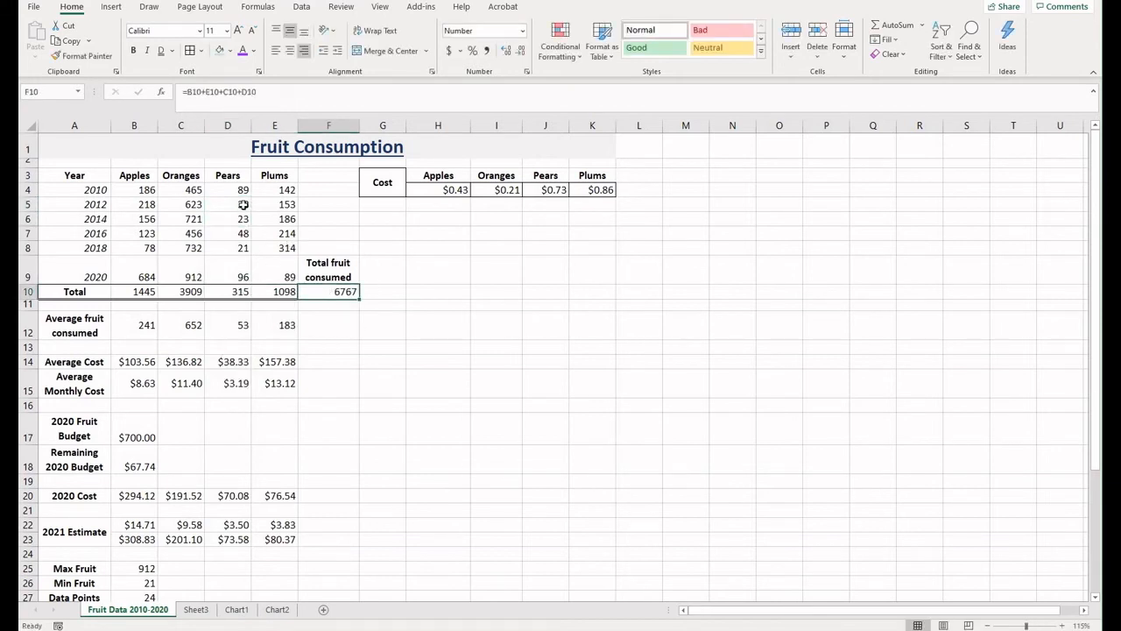
Step: Set the 2012 Pears value in D5 to 87 and check the total fruit consumed in F10
left_click(244, 204)
type("87")
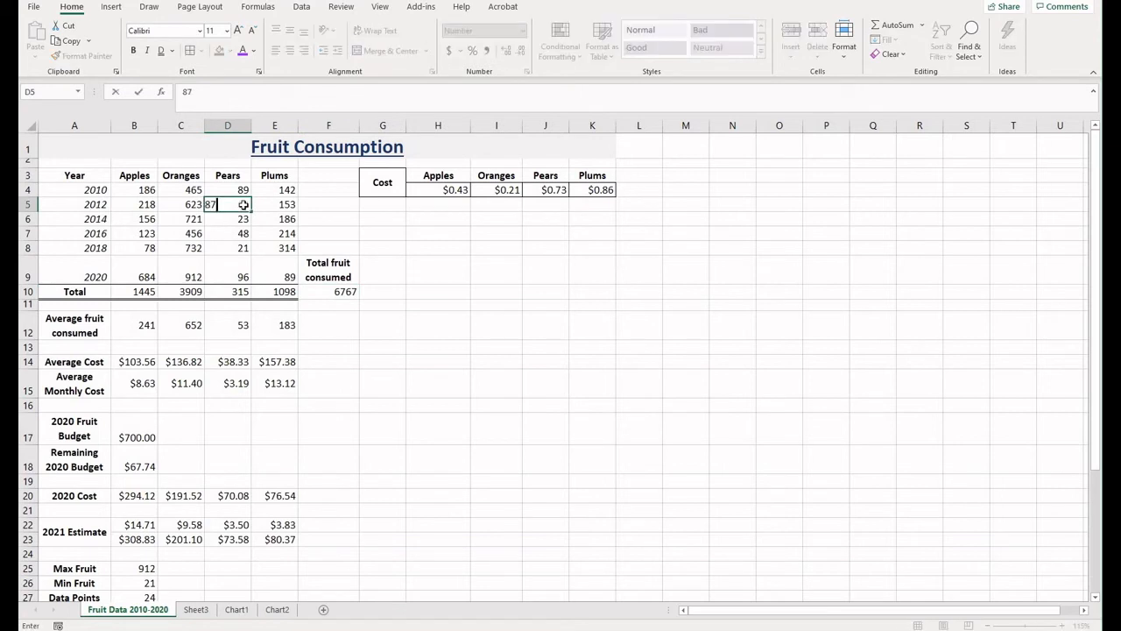
key("Return")
left_click(355, 291)
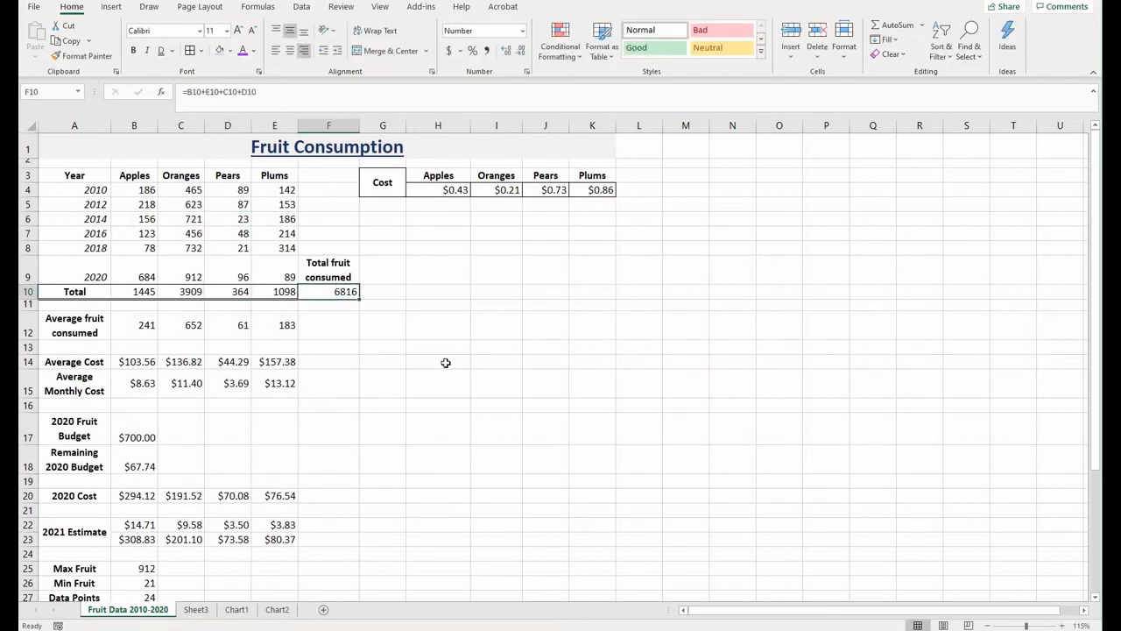
scroll(445, 363, "down", 3)
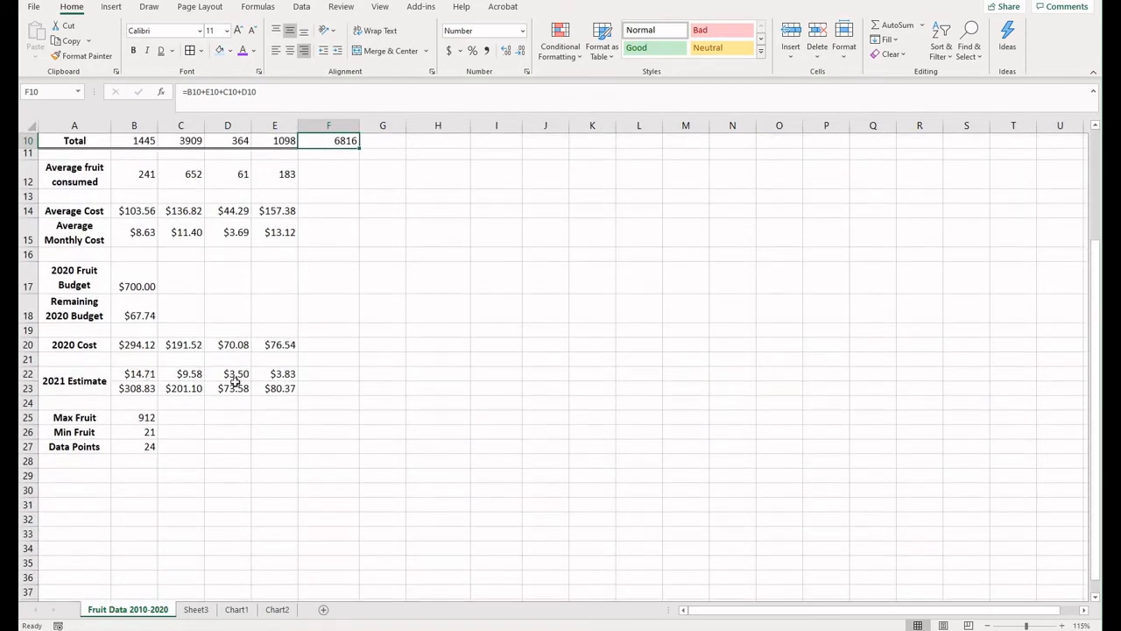
left_click_drag(136, 374, 266, 384)
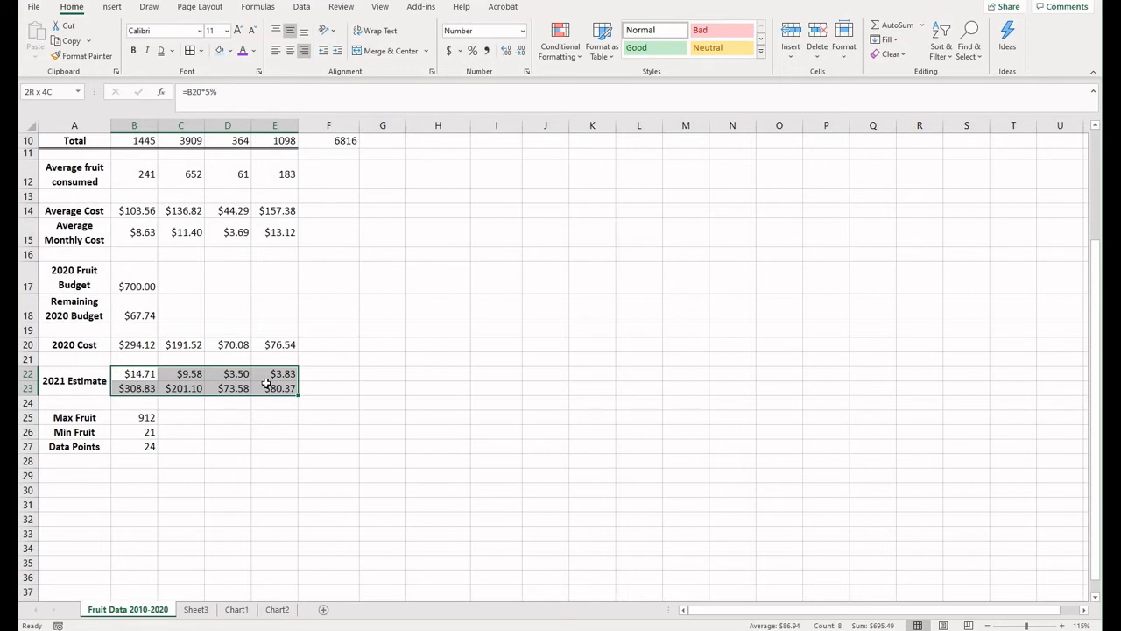
left_click(440, 401)
scroll(440, 401, "up", 3)
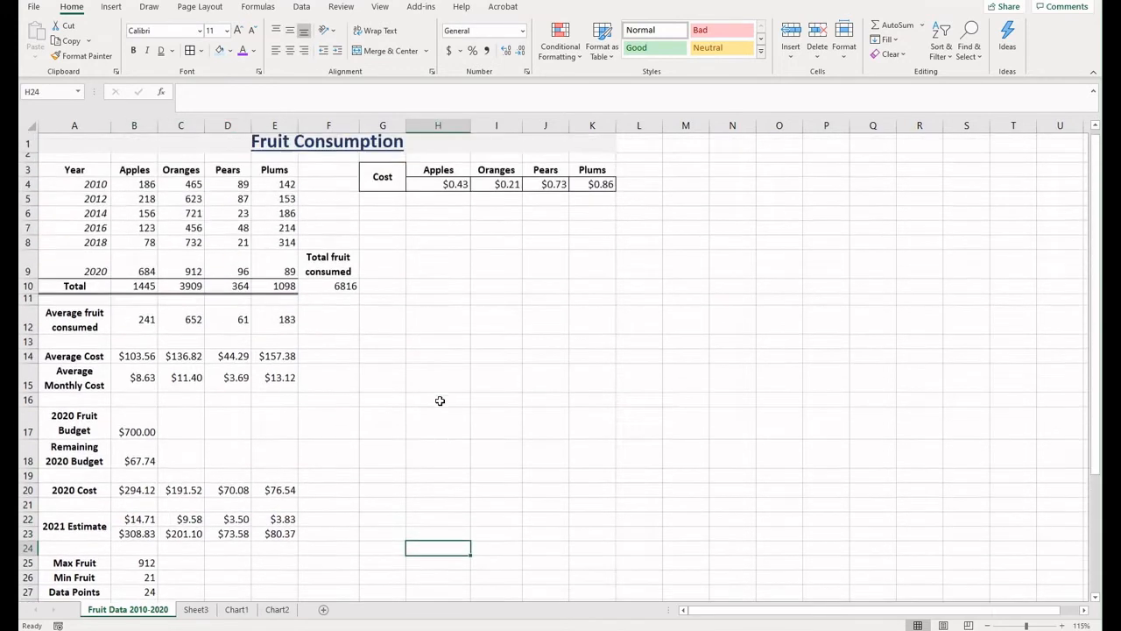
scroll(444, 405, "down", 1)
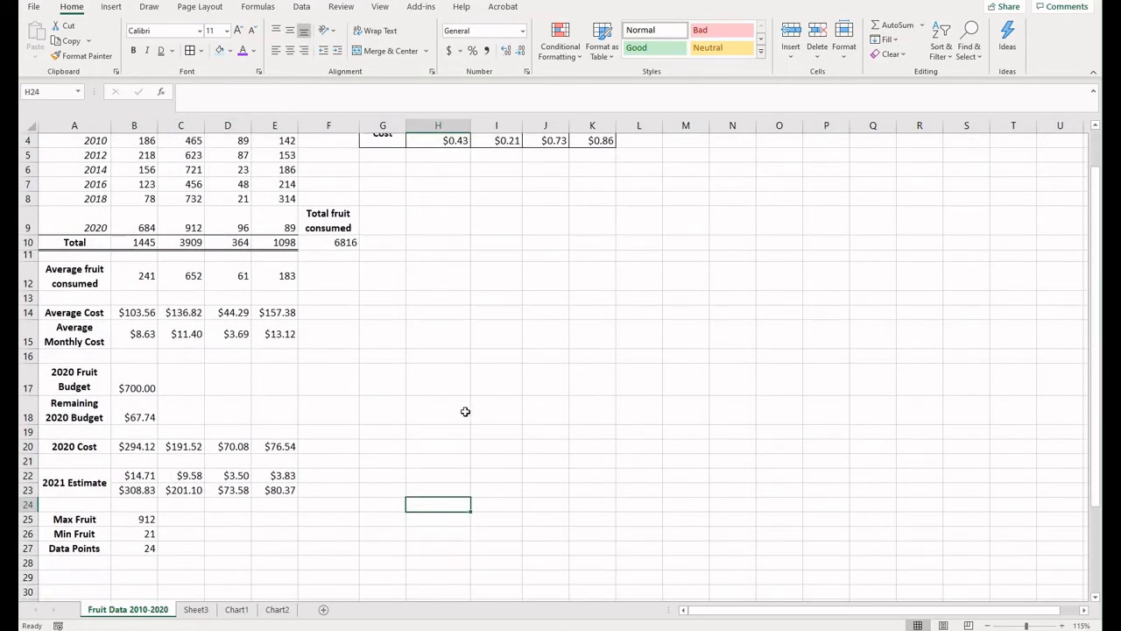
scroll(465, 410, "up", 1)
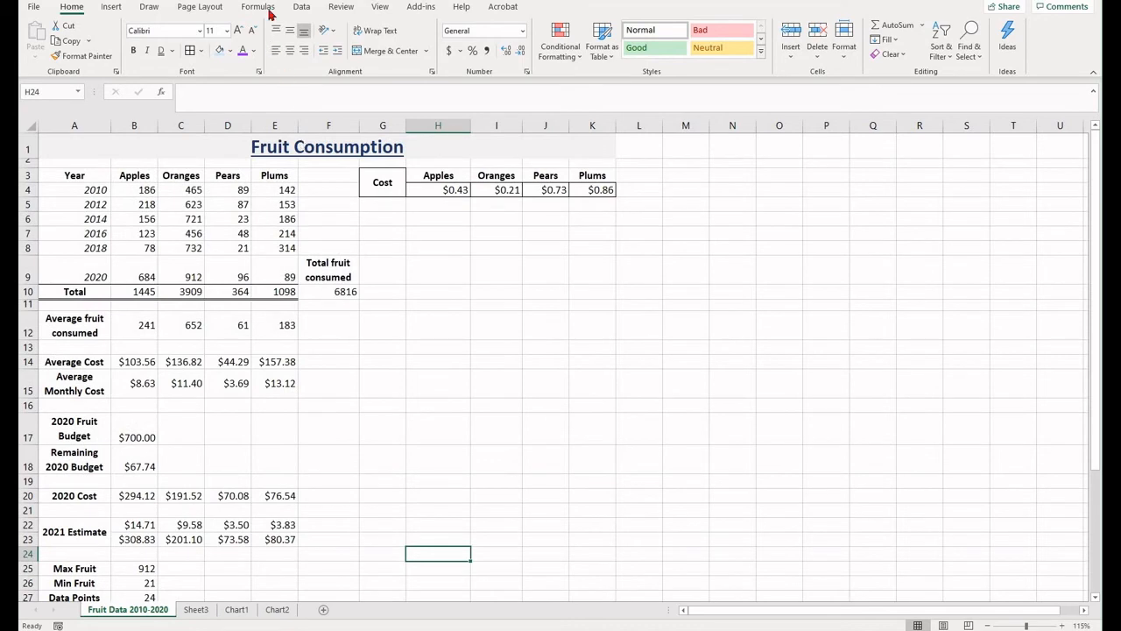
Step: Show the formulas in place of values across the Fruit Consumption sheet and review them down to the Data Points row
left_click(268, 9)
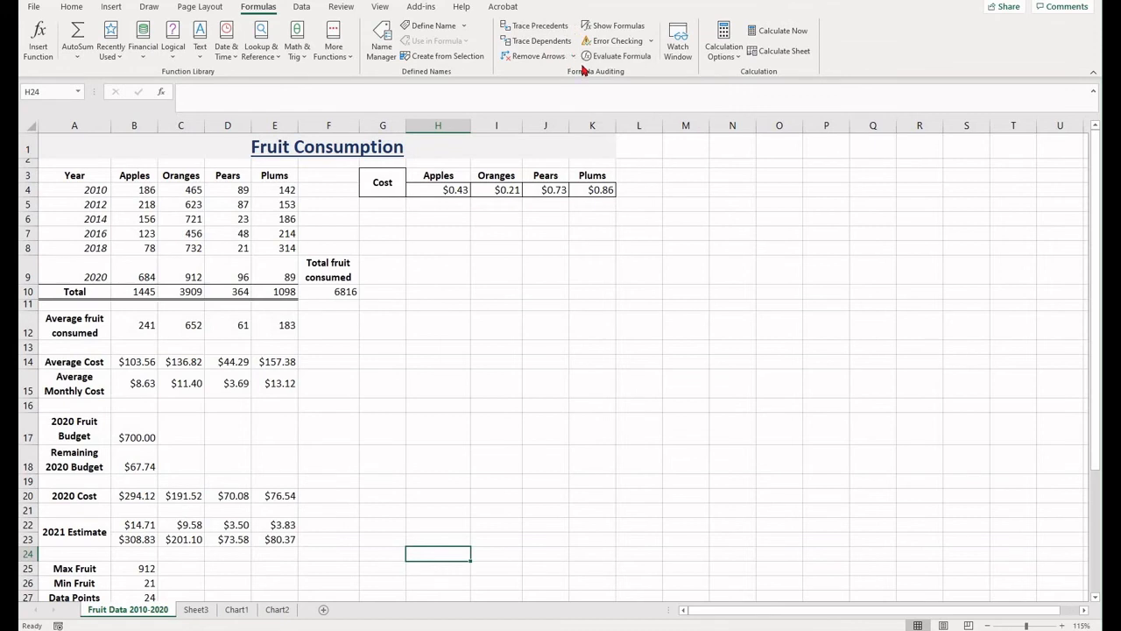
left_click(637, 31)
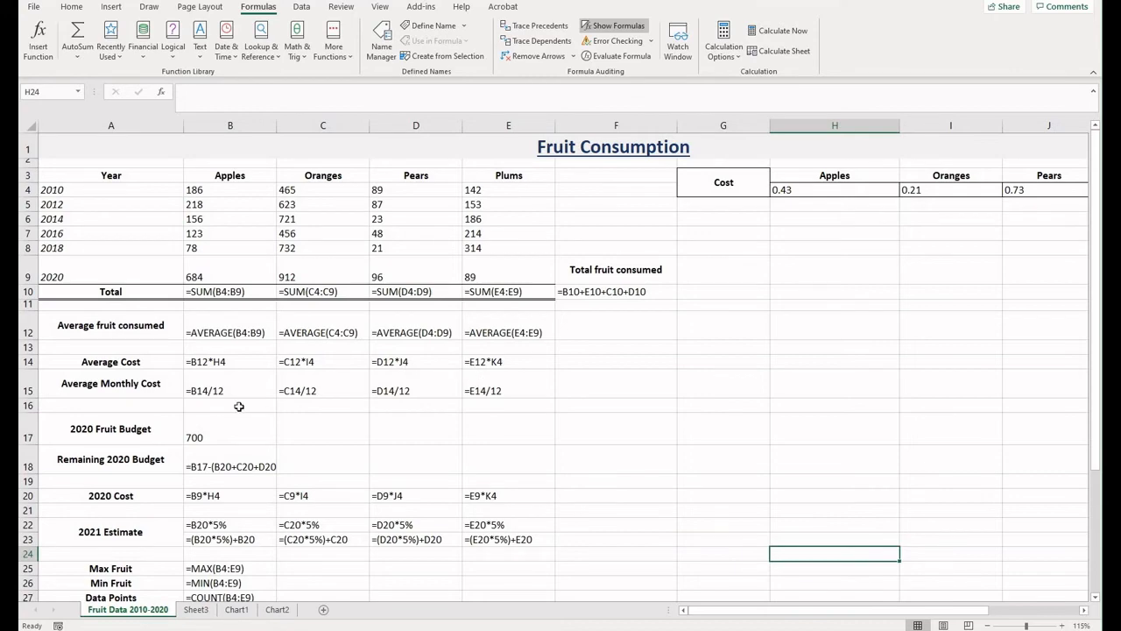
scroll(238, 407, "down", 3)
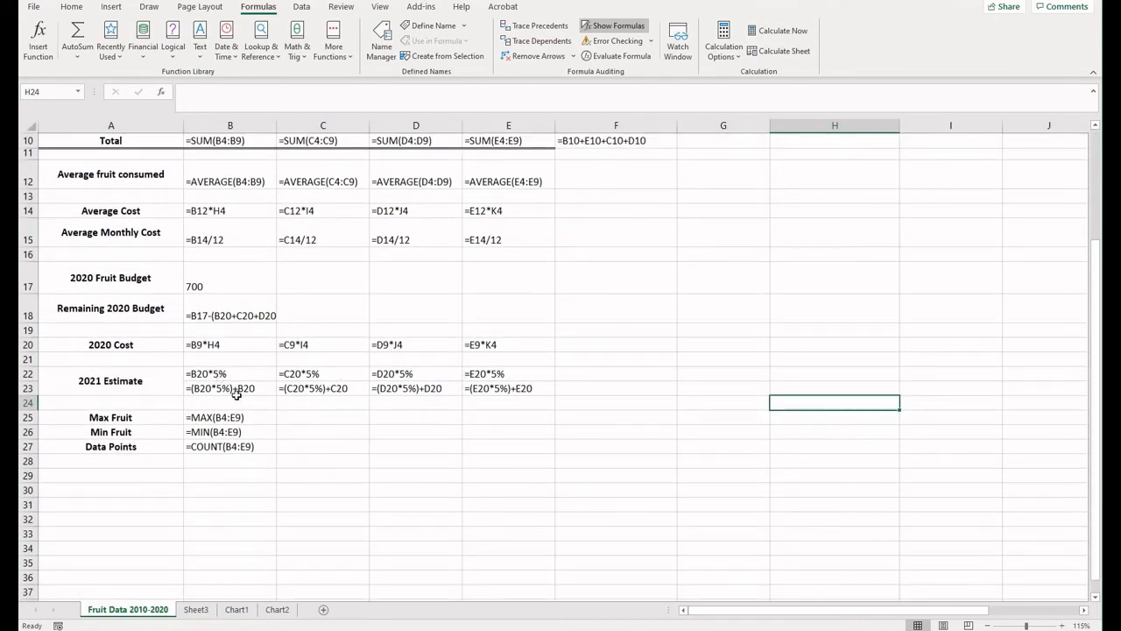
Step: Toggle the sheet's formula display off and on, ending with the calculated values shown
left_click(607, 28)
left_click(607, 28)
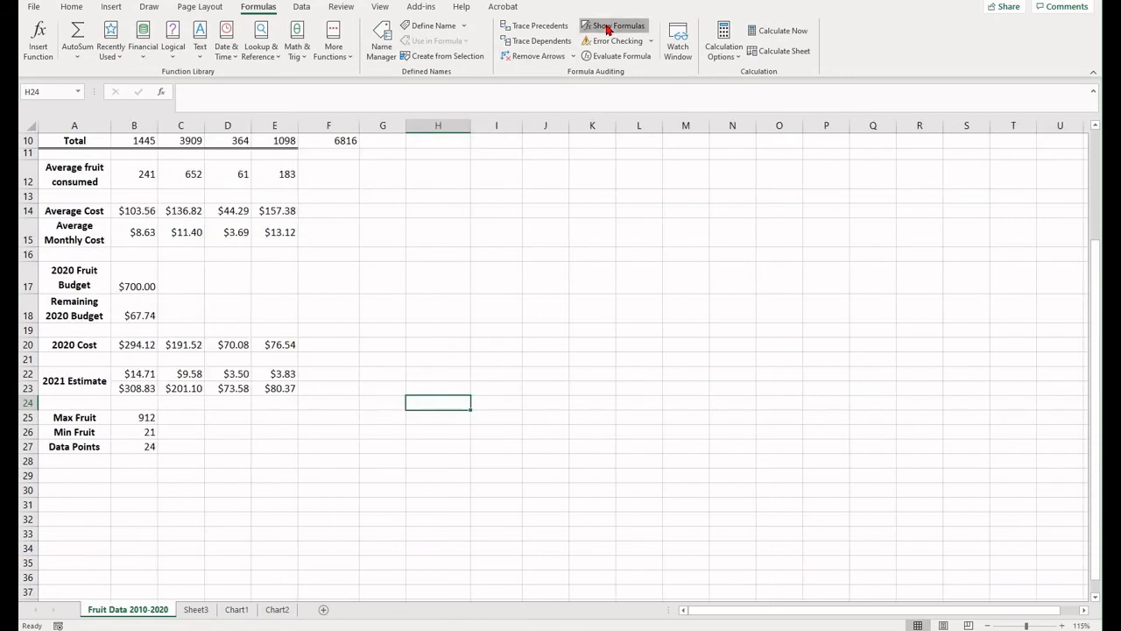
left_click(607, 28)
left_click(607, 28)
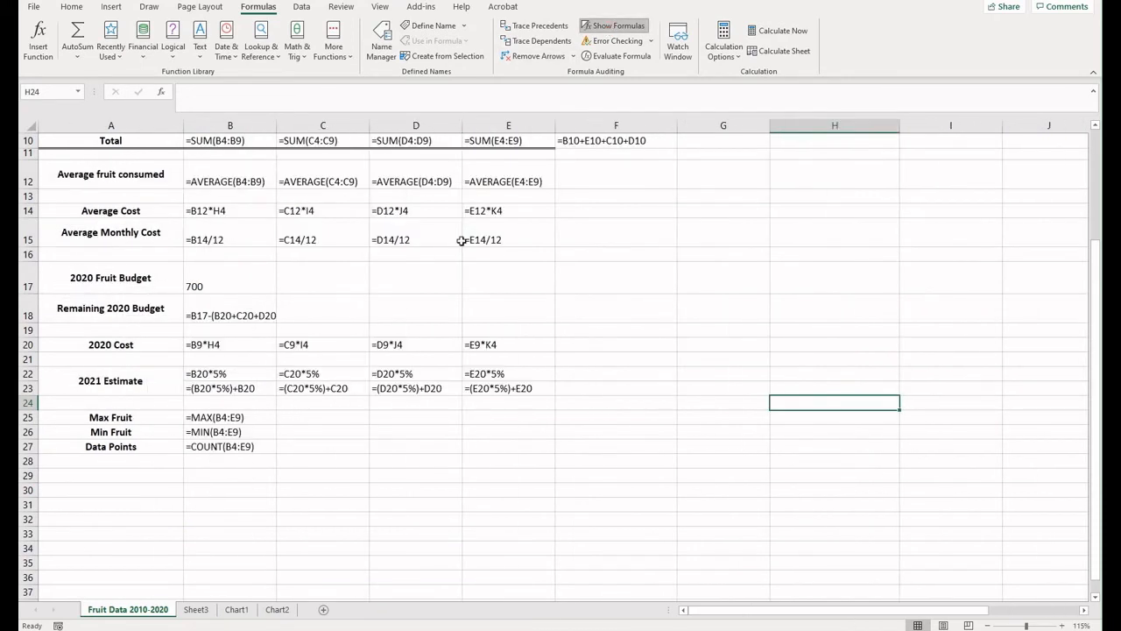
key("ctrl+grave")
scroll(440, 322, "up", 3)
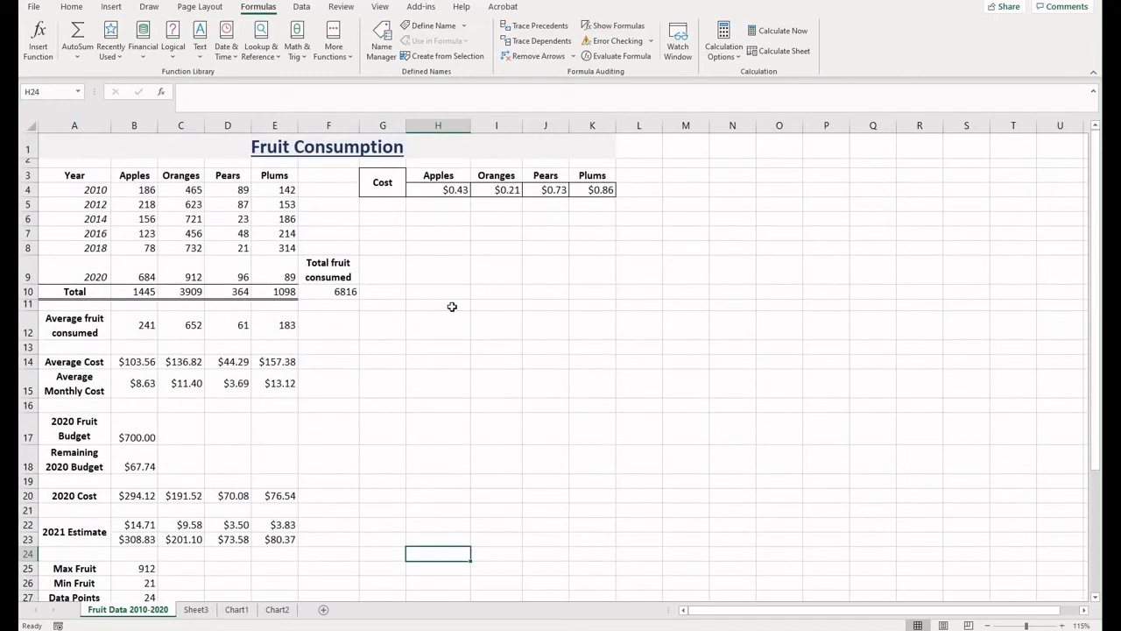
Step: Run error checking on the whole sheet twice and dismiss each completion message
scroll(520, 305, "down", 1)
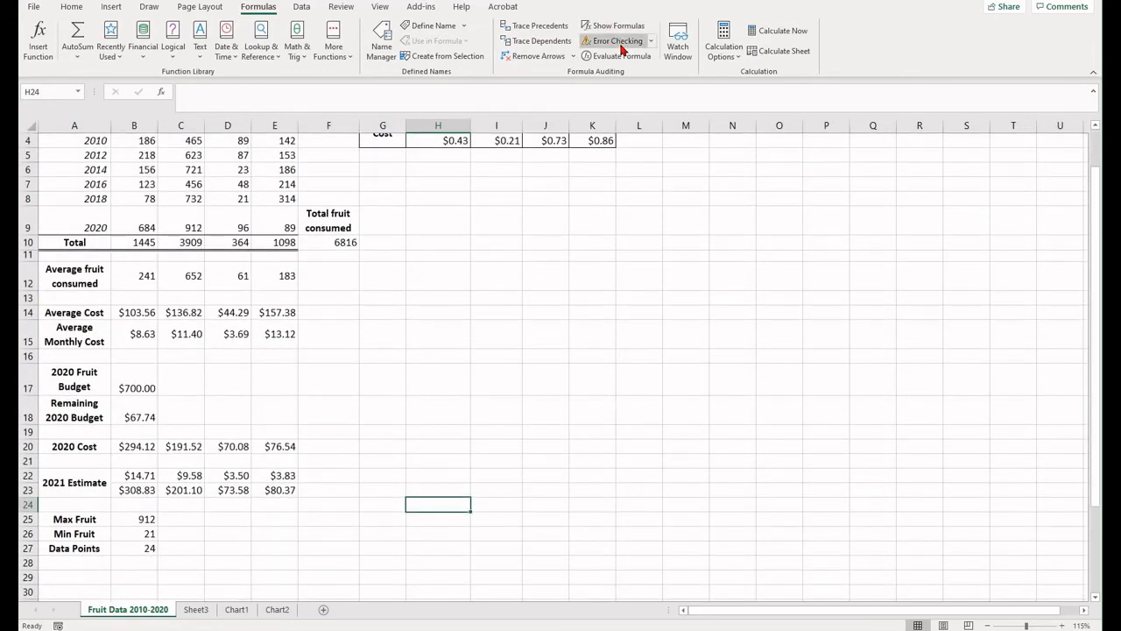
left_click(620, 49)
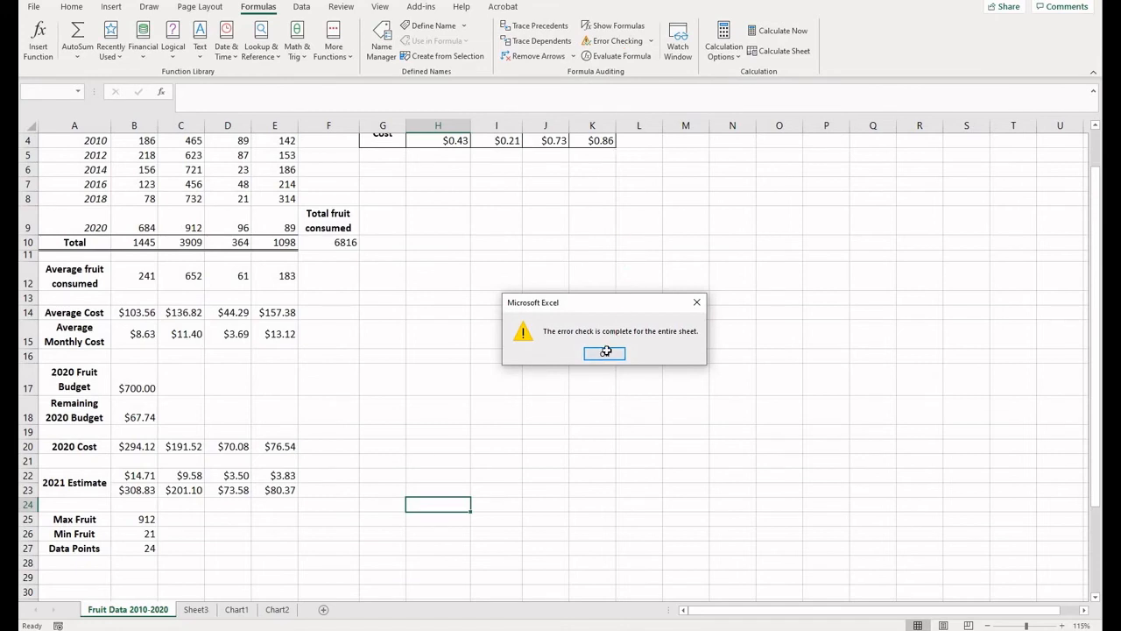
key("Return")
left_click(651, 44)
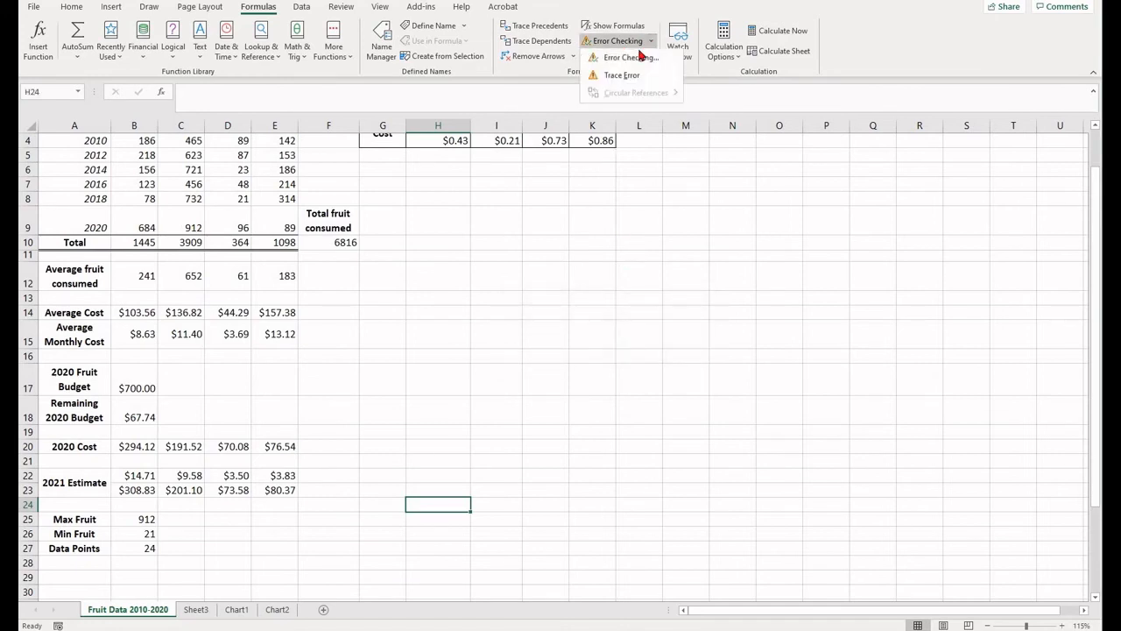
left_click(642, 56)
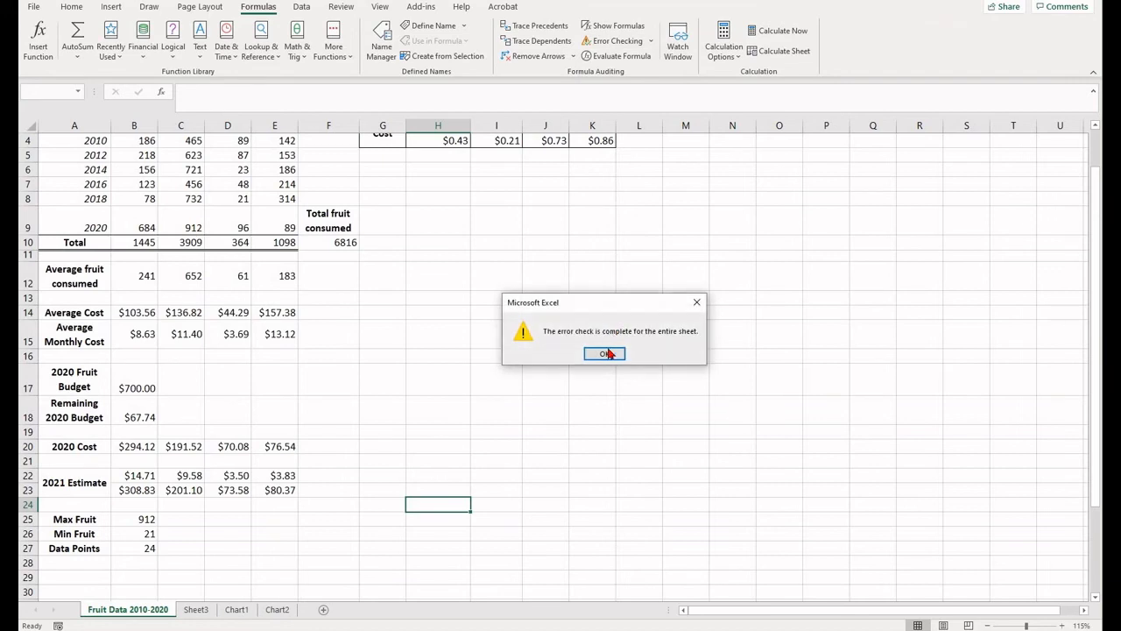
left_click(605, 354)
scroll(506, 341, "up", 1)
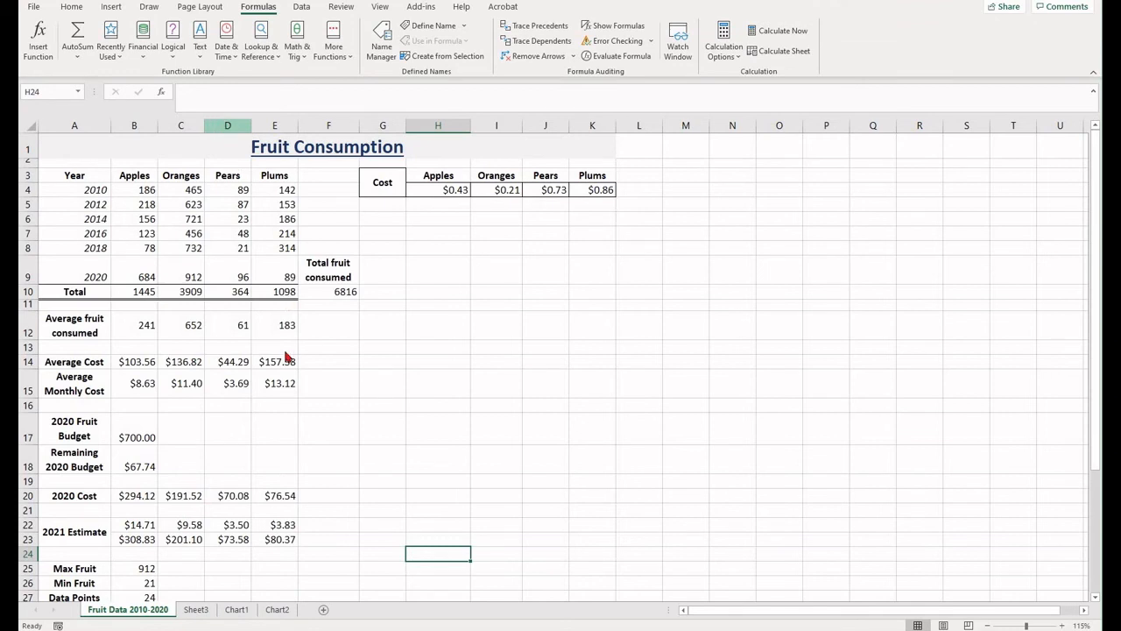
Step: Delete the Pears consumption column D and inspect the Remaining 2020 Budget formula in B18
right_click(222, 122)
left_click(267, 246)
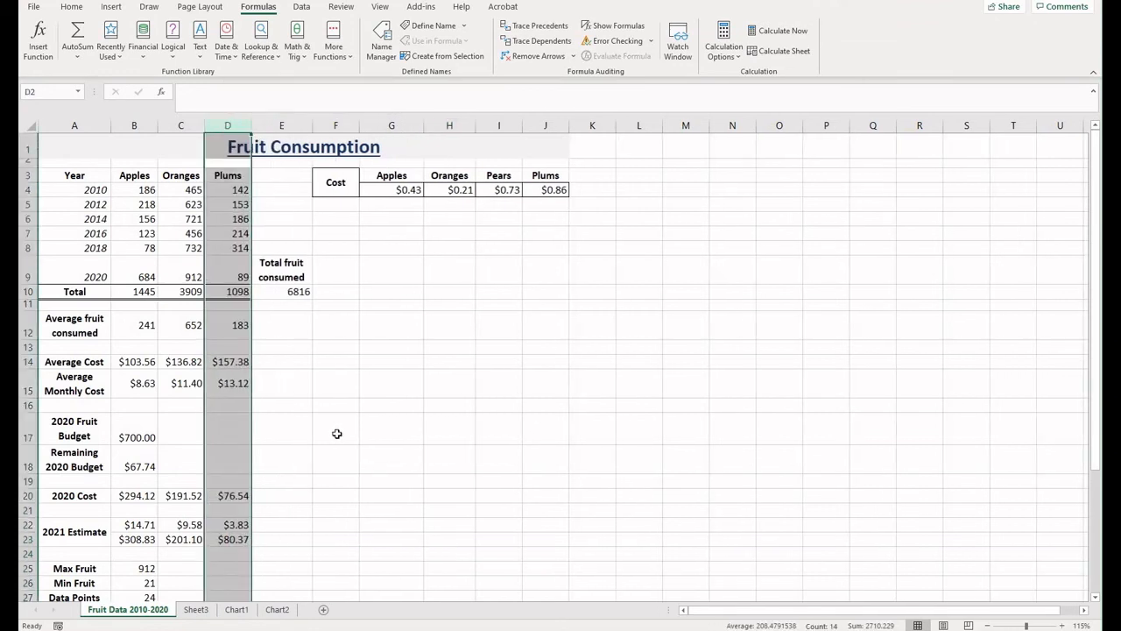
left_click(337, 434)
left_click(136, 459)
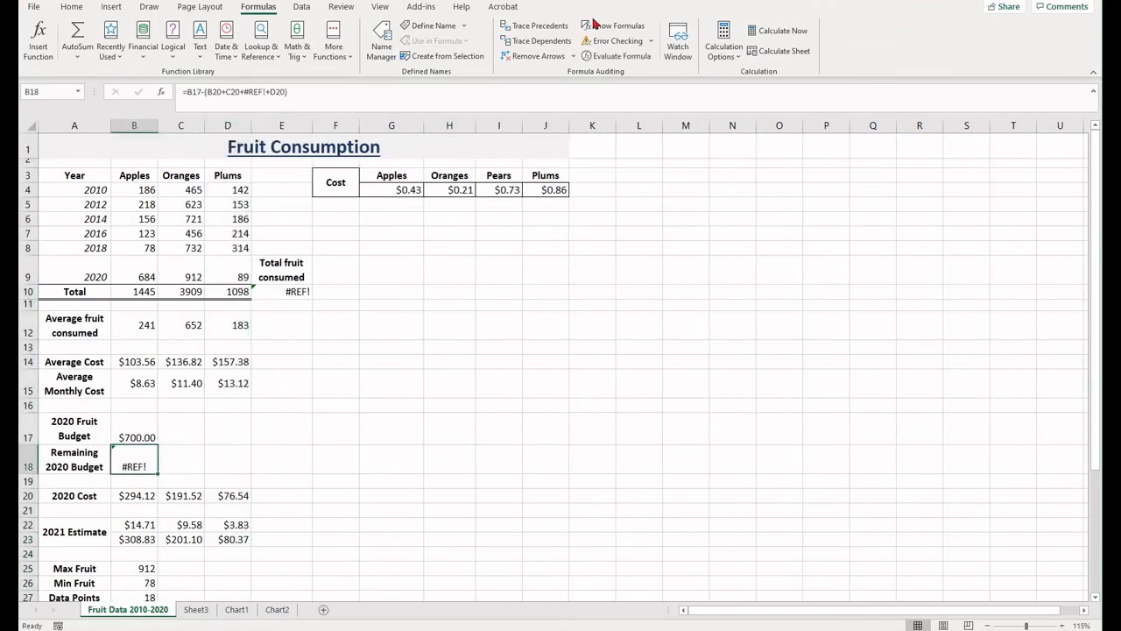
Step: Run error checking on the sheet, open the help for the error in E10, and close the check
left_click(613, 40)
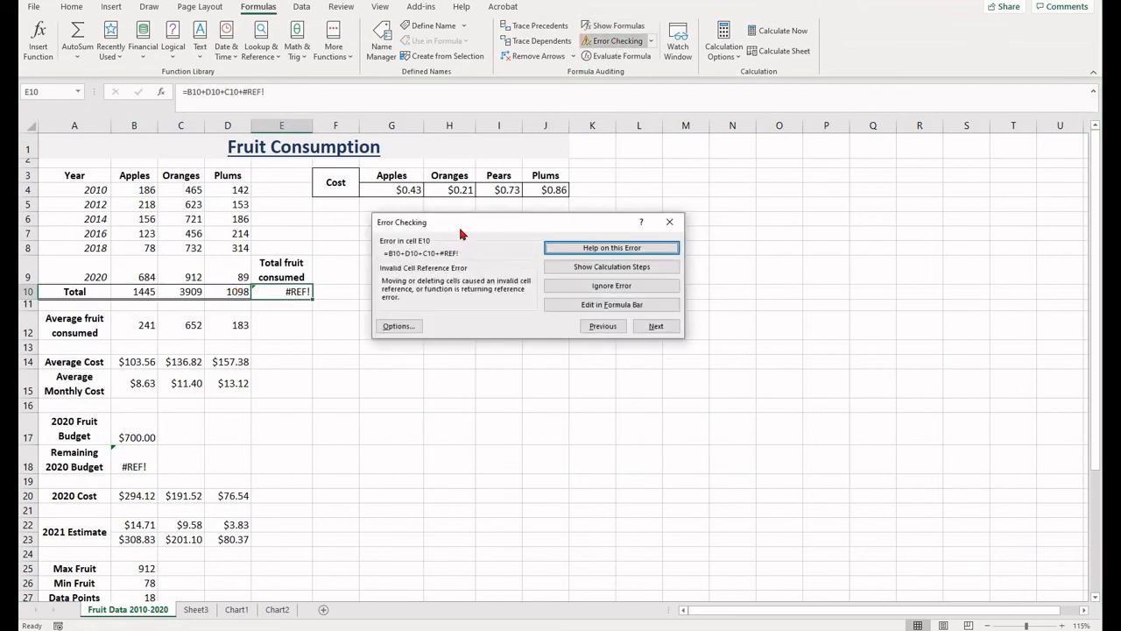
left_click(634, 250)
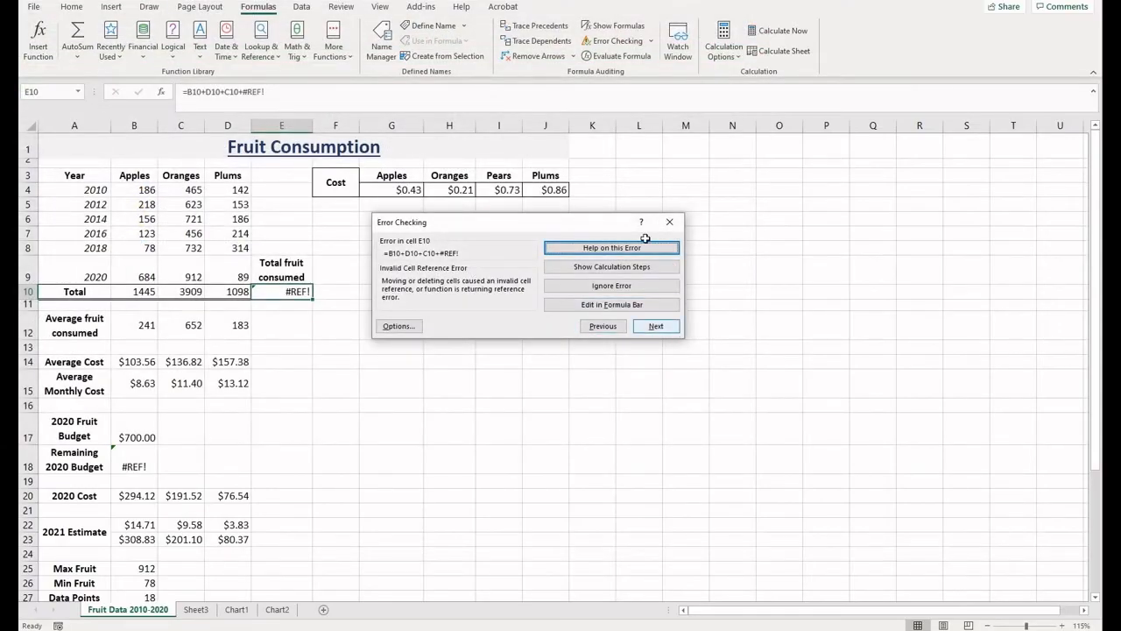
key("Escape")
Step: Undo the deletion of the Pears column
key("ctrl+z")
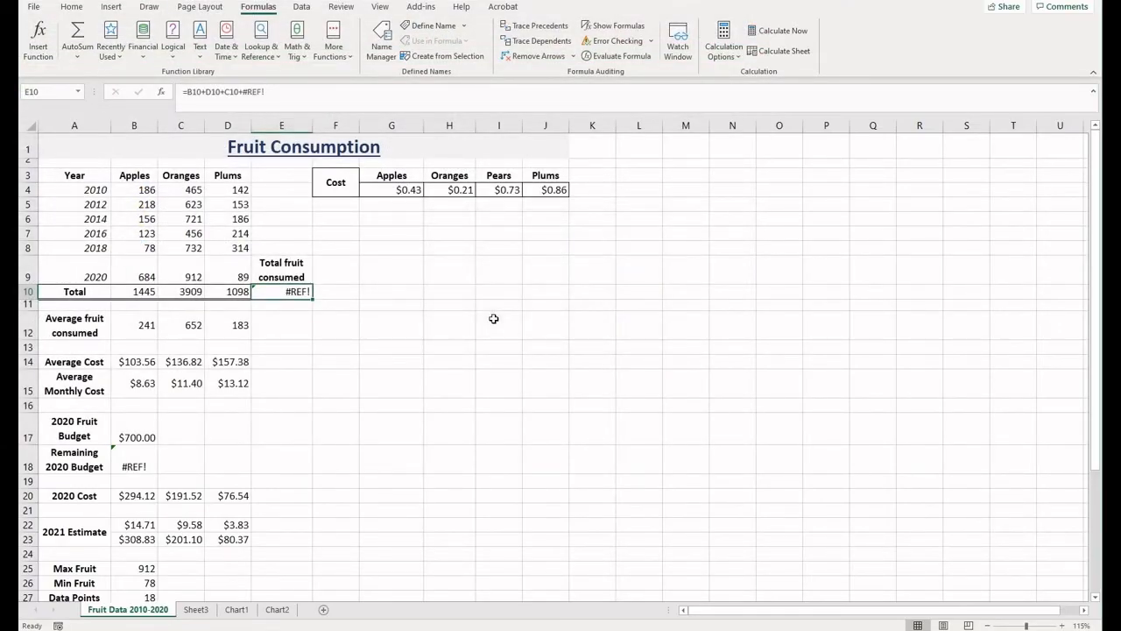
left_click(493, 319)
Step: Clear the 2021 Estimate formulas from cells B22:E23
scroll(199, 433, "down", 1)
scroll(199, 433, "down", 2)
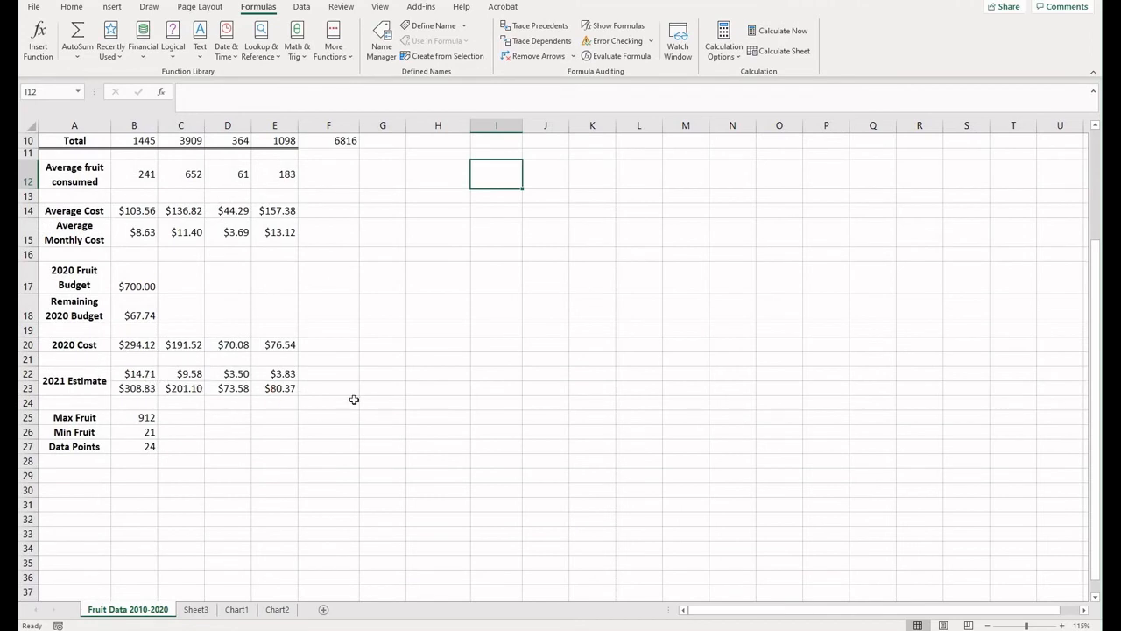
left_click_drag(137, 374, 279, 388)
key("Delete")
scroll(176, 427, "up", 1)
left_click(382, 418)
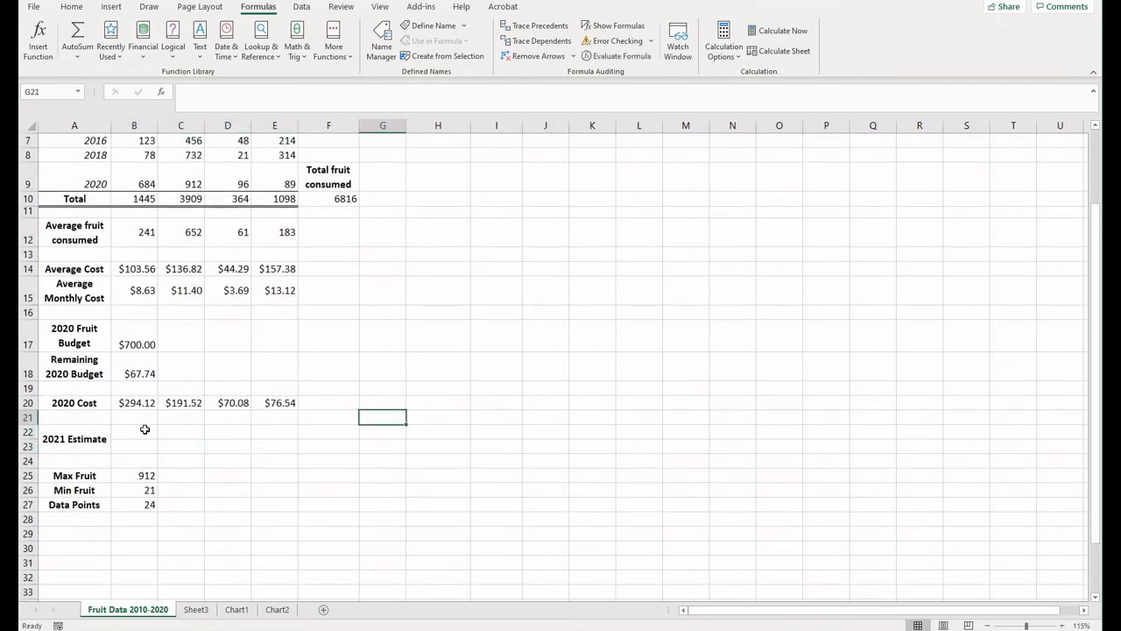
Step: Enter the formula =B20*5% in B22 to calculate 5% of the 2020 Apples cost
left_click(145, 430)
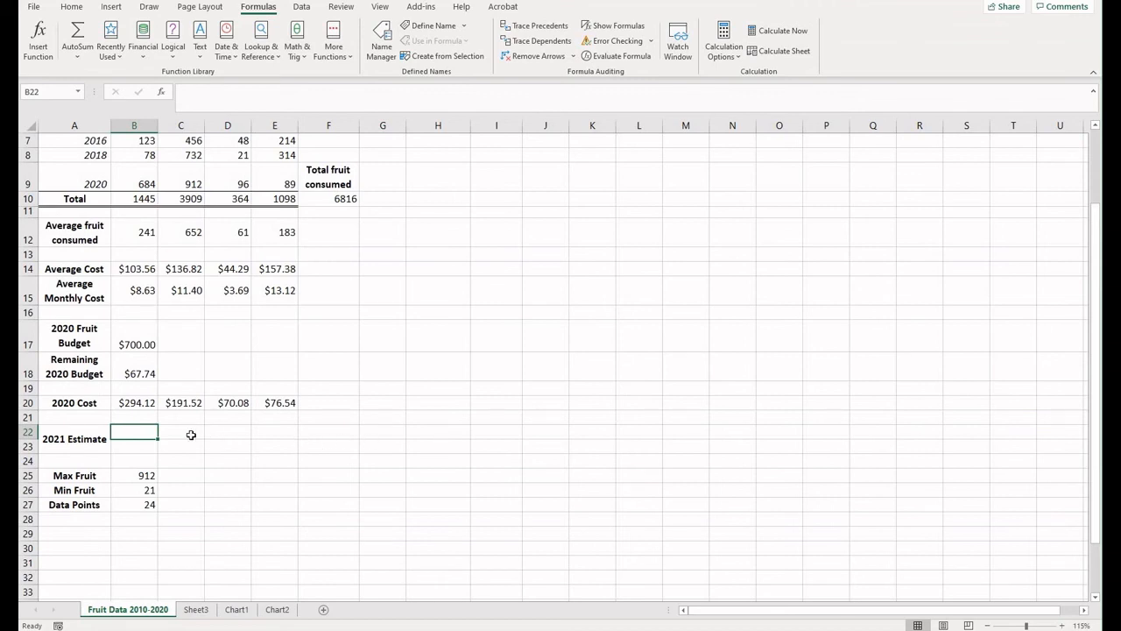
type("=")
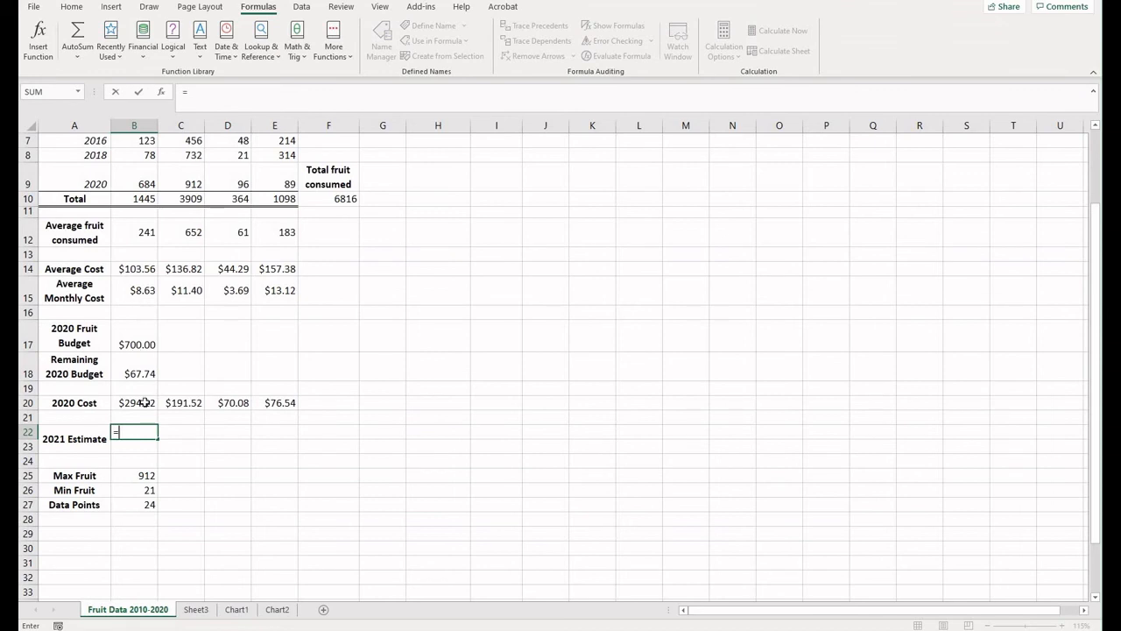
left_click(145, 402)
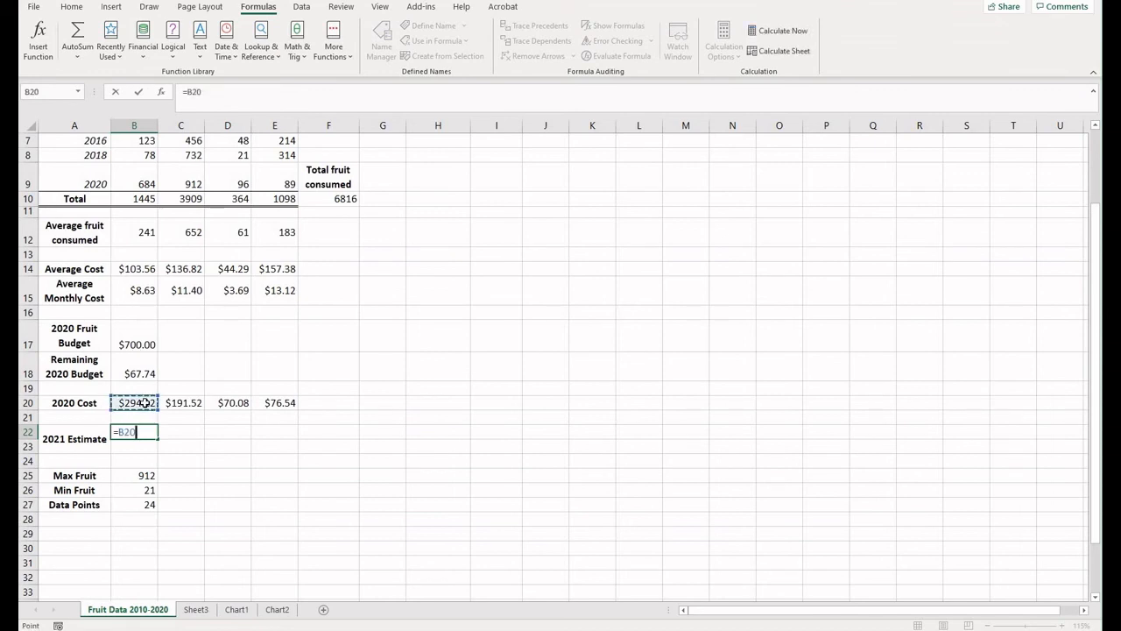
type("x5%")
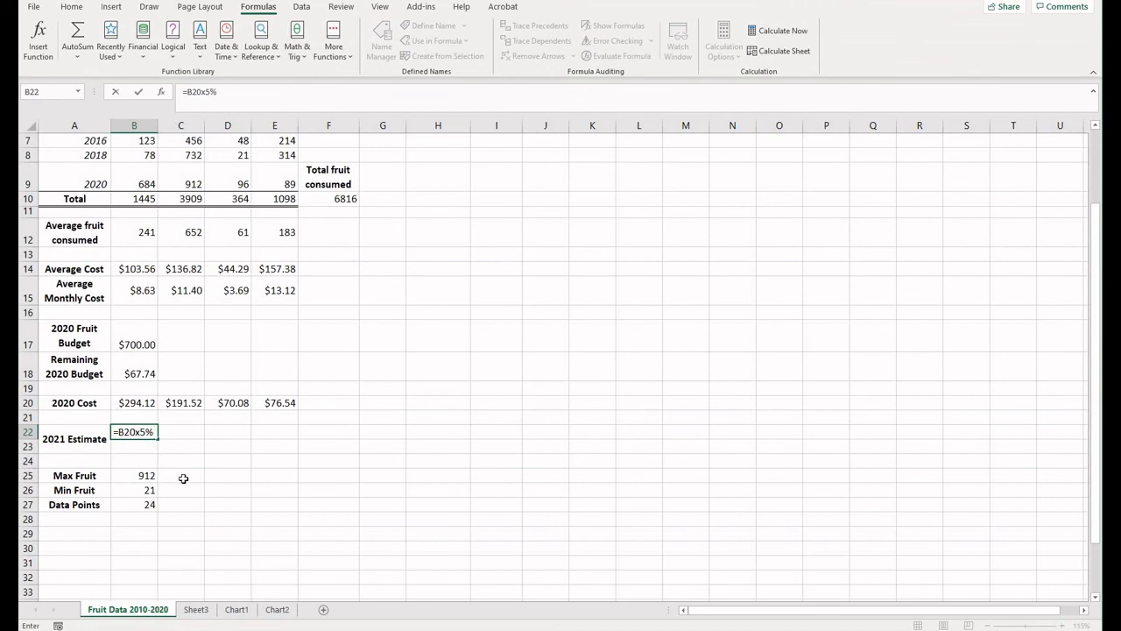
key("Left")
key("Left")
key("BackSpace")
type("*")
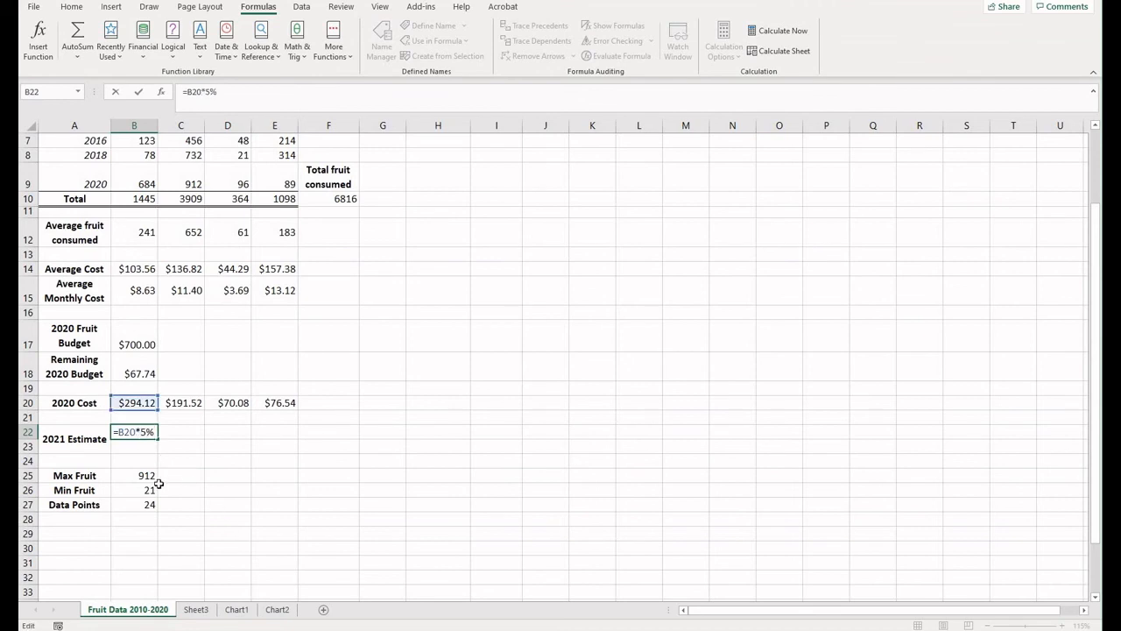
key("Return")
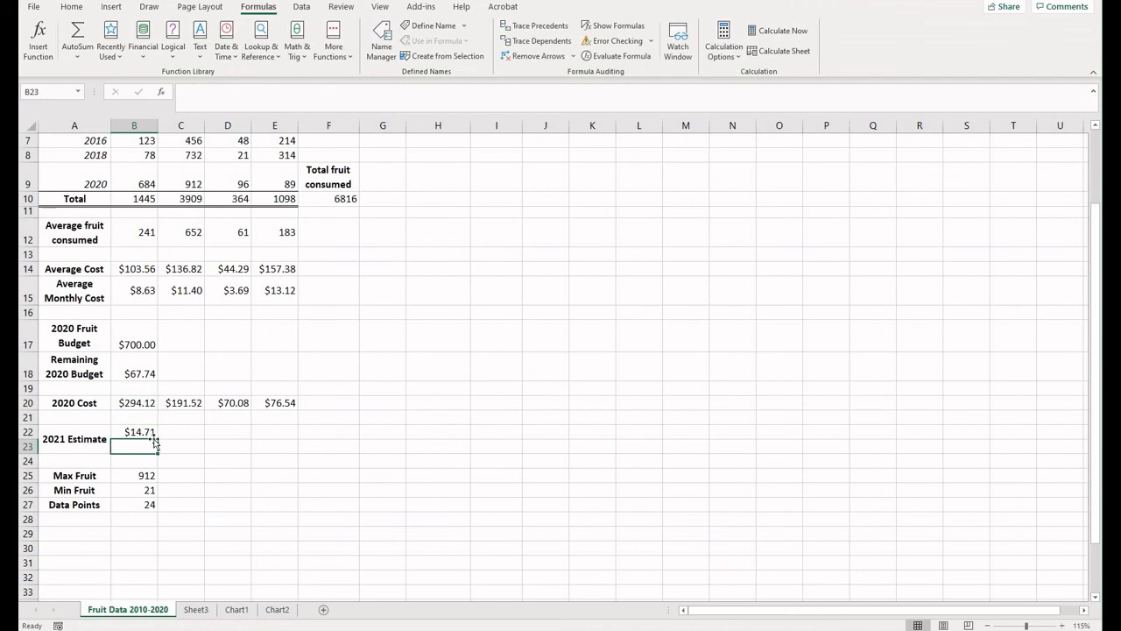
Step: Fill the 5% formula from B22 across the 2021 Estimate row to E22
left_click(154, 435)
mouse_move(159, 442)
left_mouse_down()
mouse_move(215, 449)
mouse_move(157, 438)
left_mouse_up()
left_click_drag(281, 438, 266, 445)
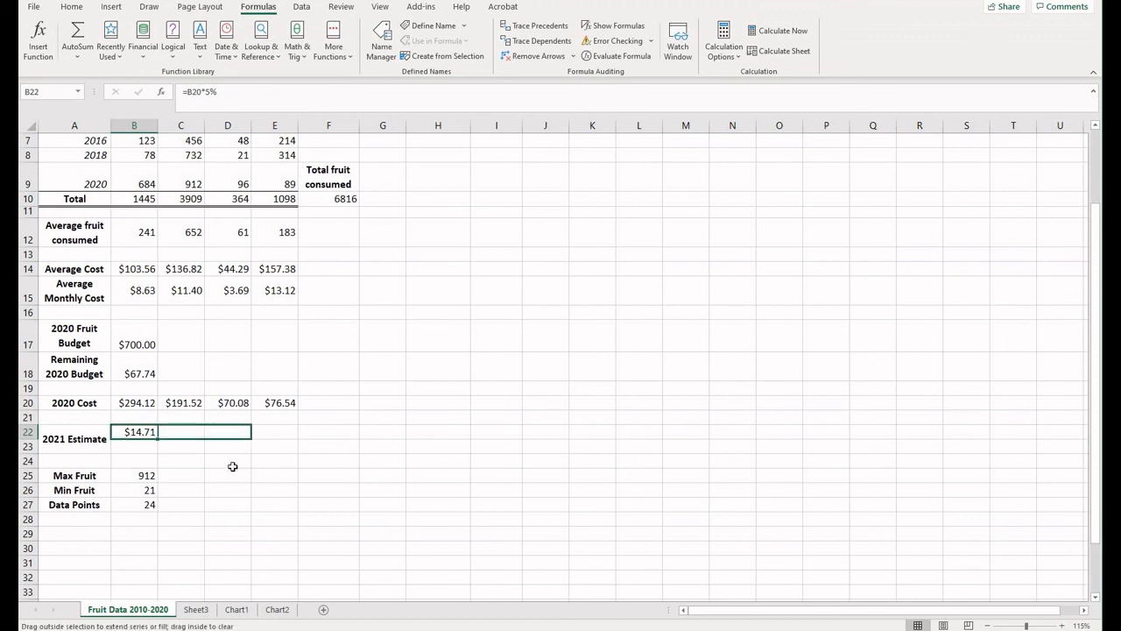
left_click(233, 465)
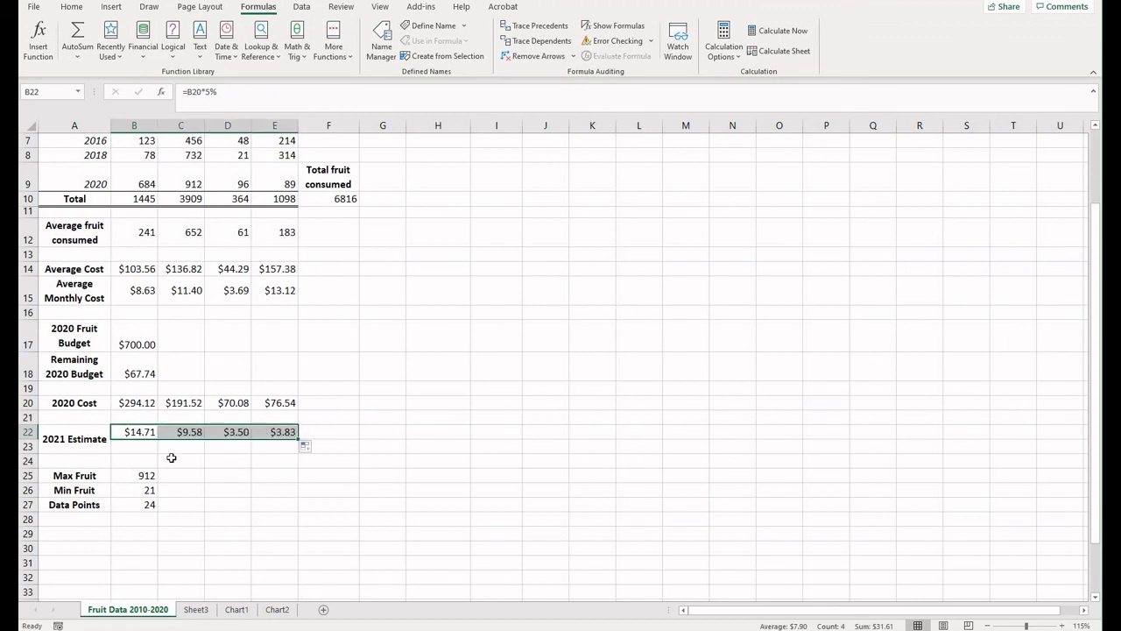
Step: Enter the formula =(B20*5%)+B20 in B23 to calculate the full 2021 Apples cost estimate
left_click(139, 447)
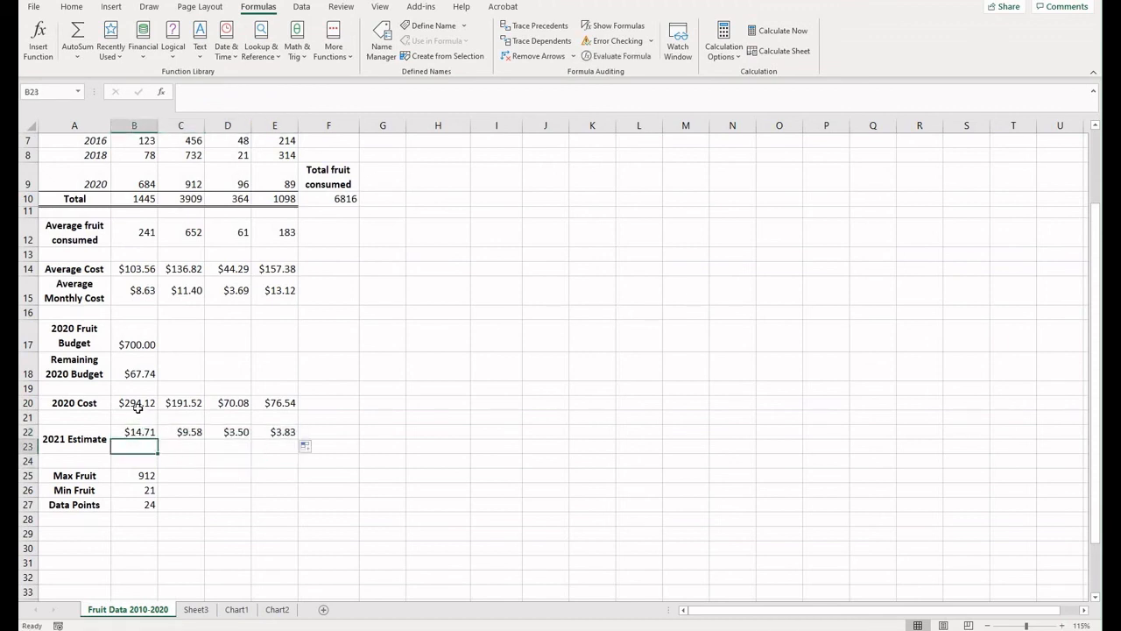
type("=(")
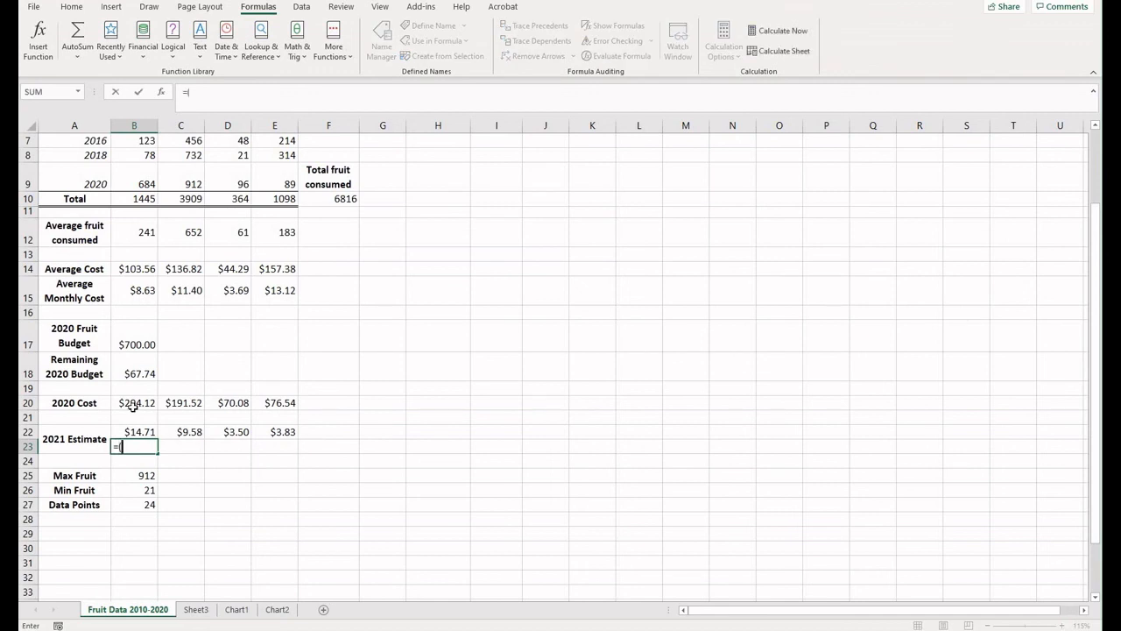
left_click(133, 404)
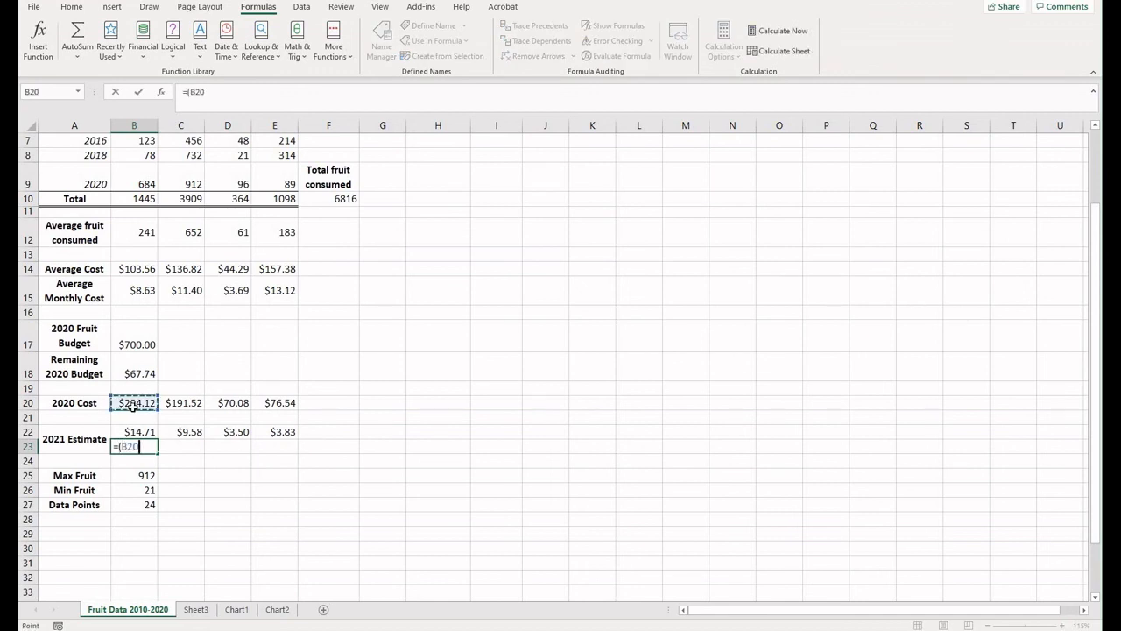
type("*5%)+")
left_click(133, 405)
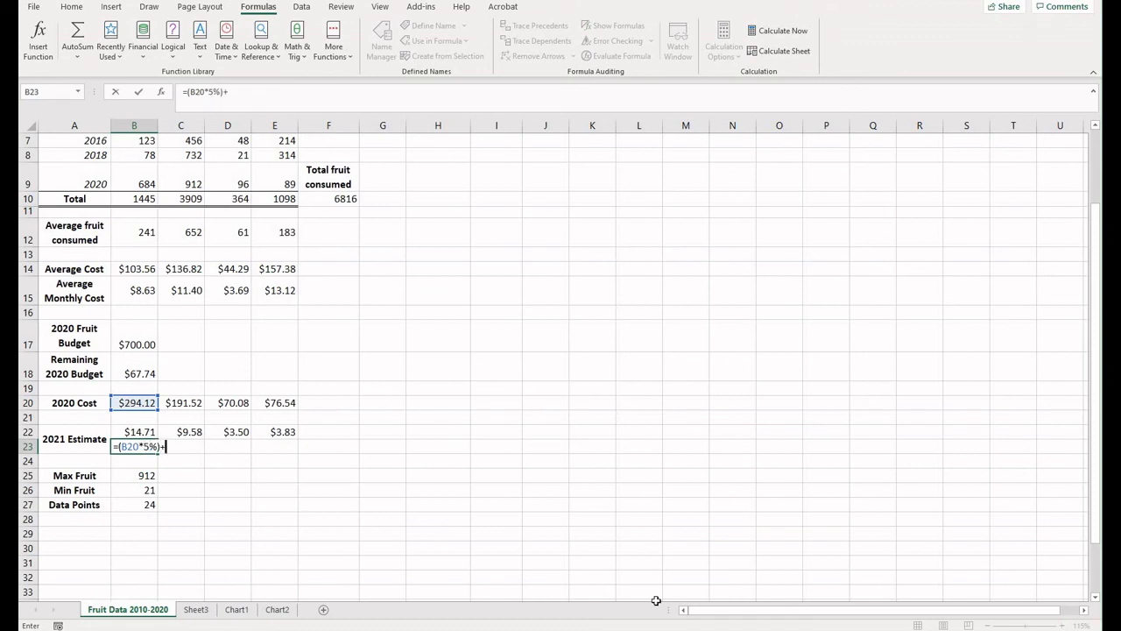
key("Return")
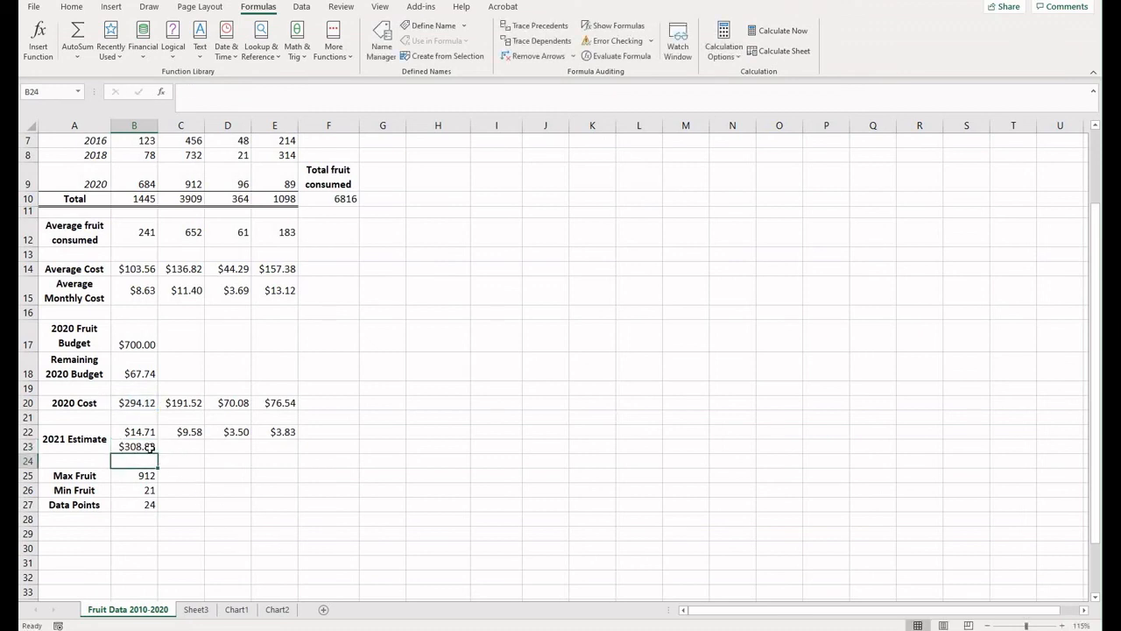
Step: Fill the 2021 cost estimate formula from B23 across the row to E23
left_click(154, 447)
left_click_drag(158, 454, 282, 444)
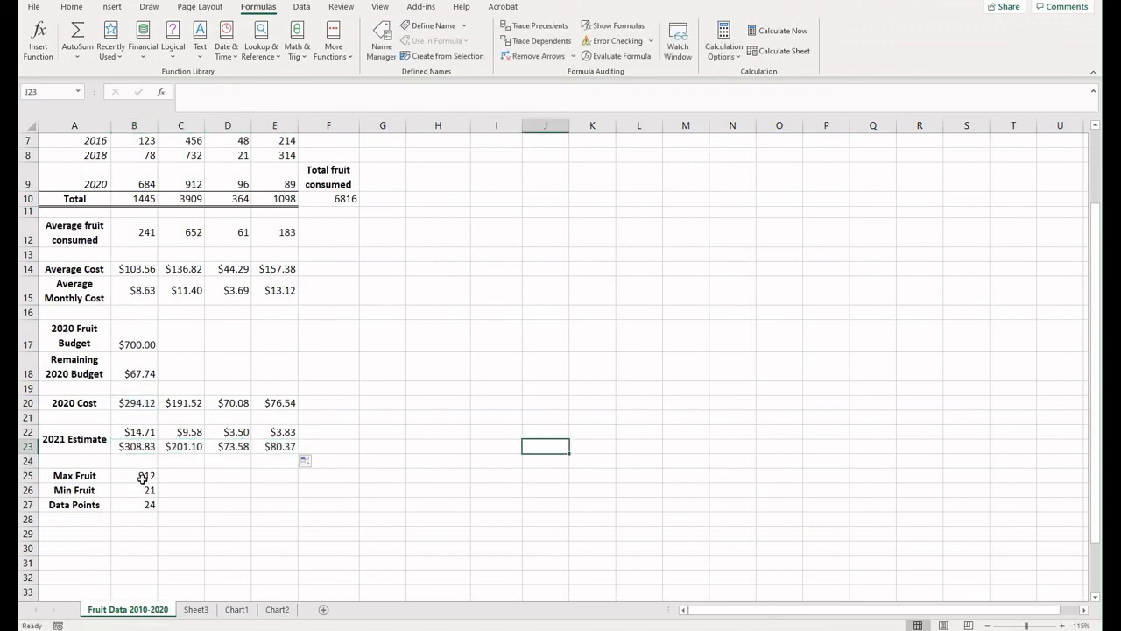
Step: Clear the Max Fruit, Min Fruit and Data Points results in B25:B27 and enter =MAX(B4:E9) in B25
left_click_drag(134, 474, 149, 505)
key("Delete")
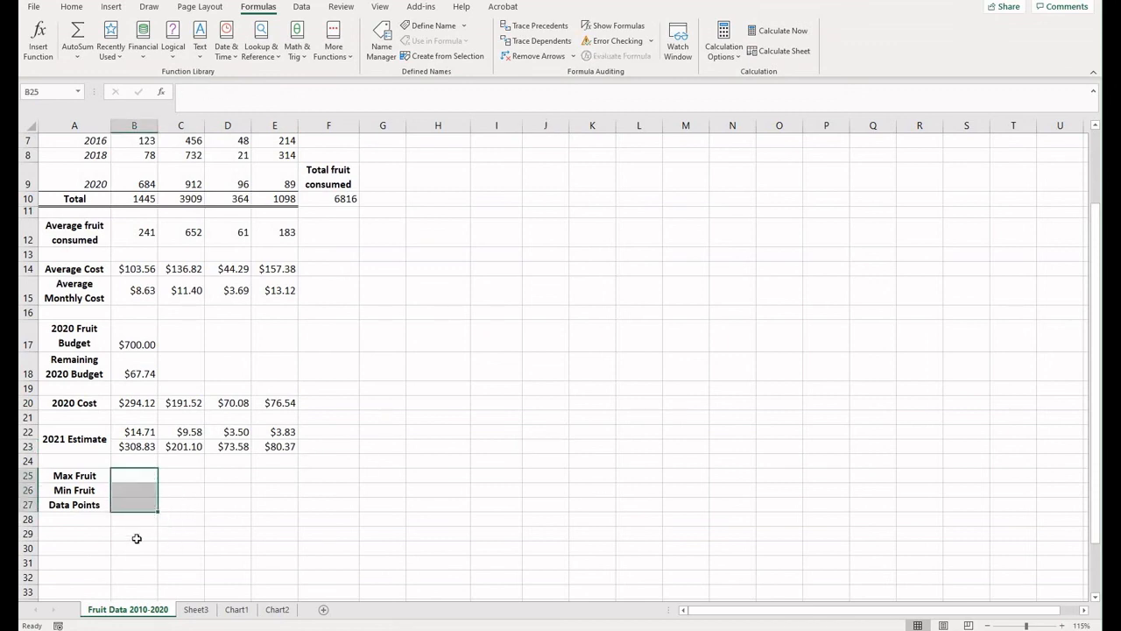
scroll(610, 267, "up", 1)
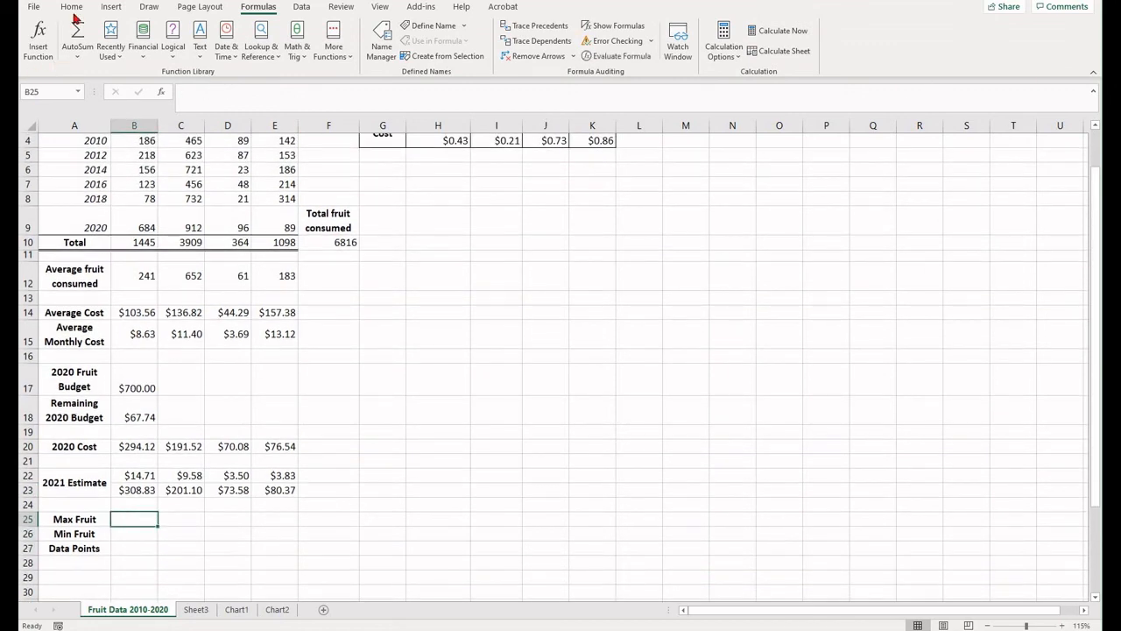
left_click(72, 8)
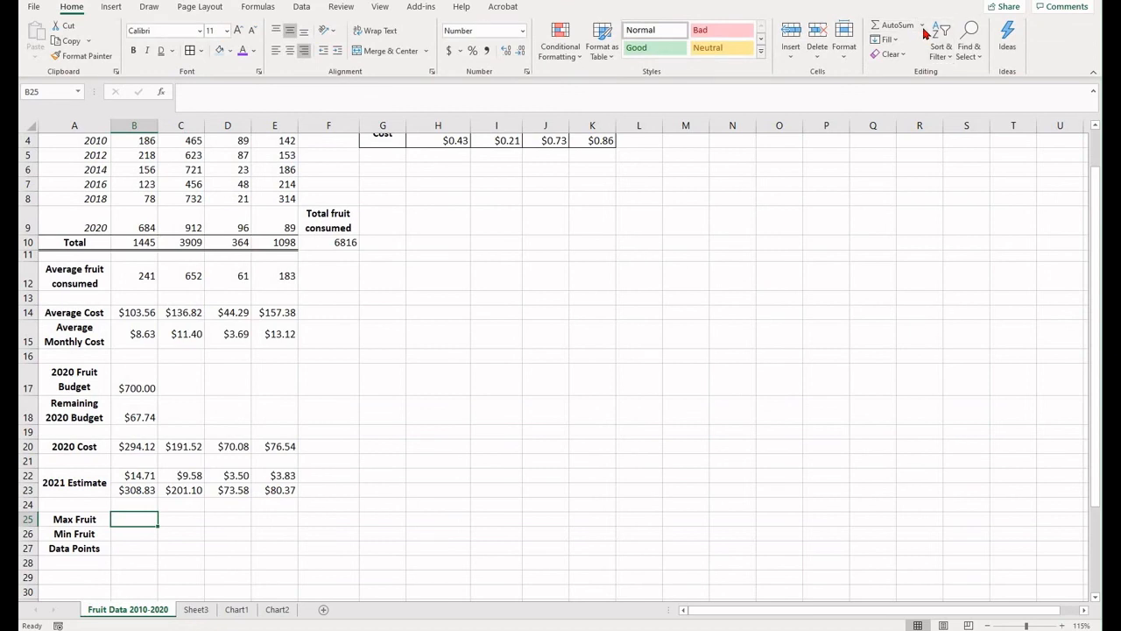
left_click(922, 28)
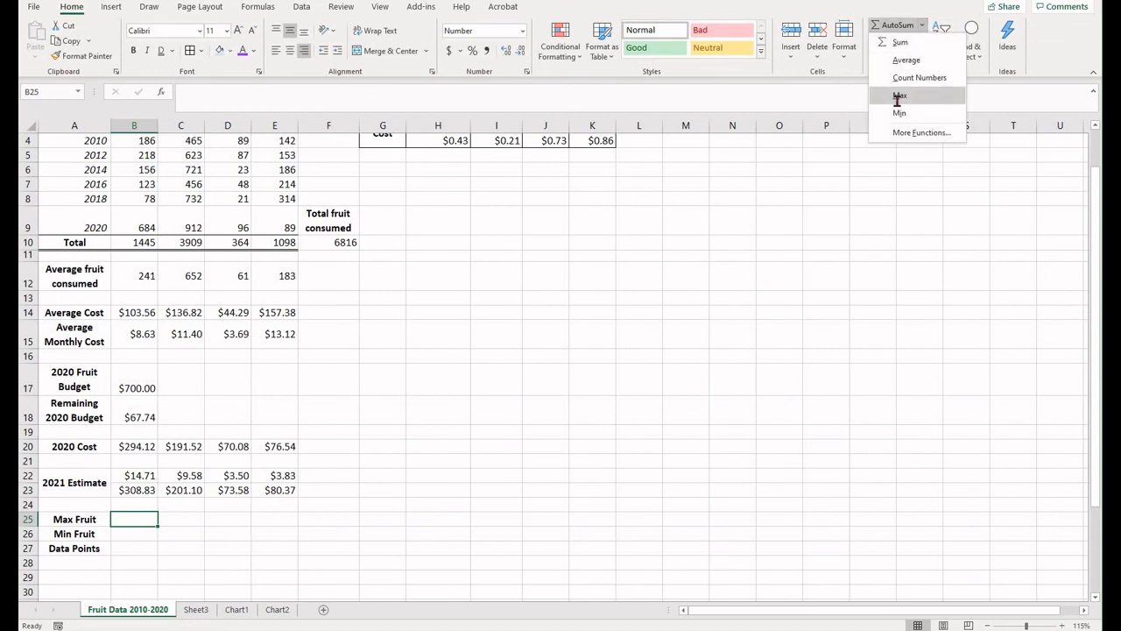
scroll(166, 256, "up", 1)
left_click_drag(154, 270, 285, 195)
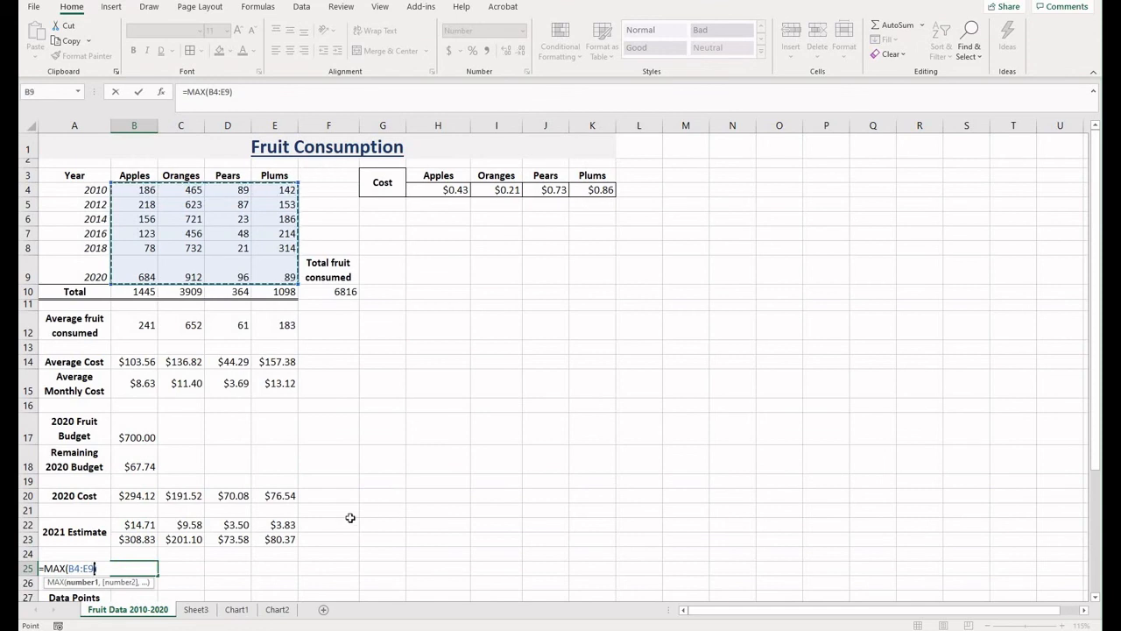
scroll(133, 430, "down", 3)
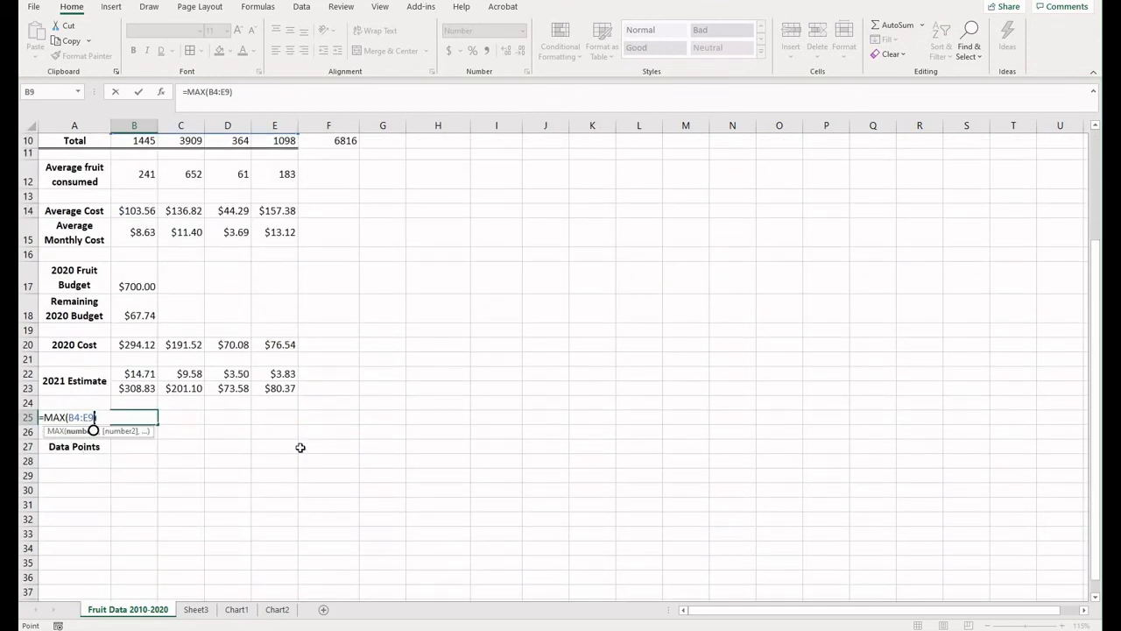
key("Return")
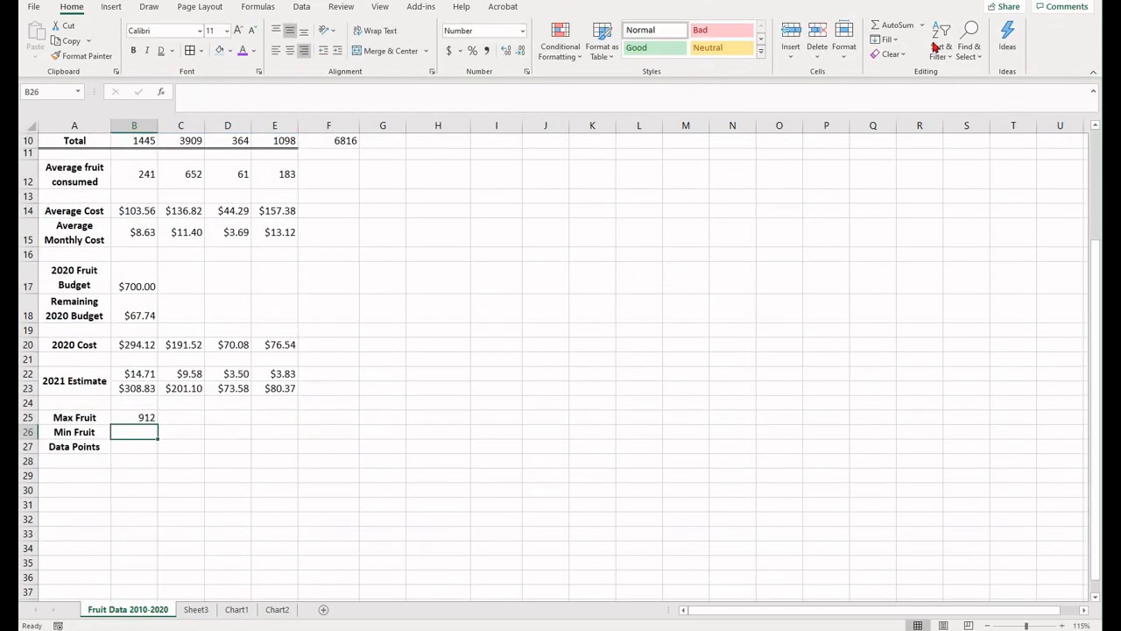
Step: Insert the Min function in B26 over the 2010–2020 fruit data in B4:E9
left_click(922, 26)
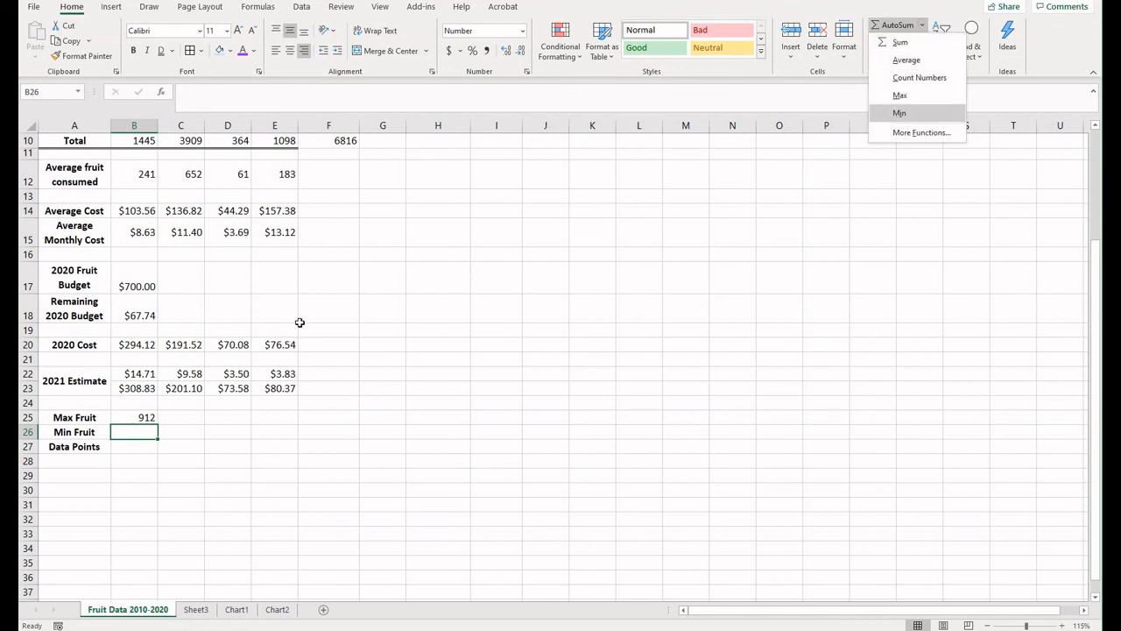
left_click(906, 112)
scroll(299, 323, "up", 3)
left_click_drag(136, 249, 277, 192)
left_click_drag(290, 272, 134, 190)
key("Return")
Step: Insert the Count Numbers function in B27 as =COUNT(B4:E9) to count the fruit data points
scroll(850, 154, "down", 2)
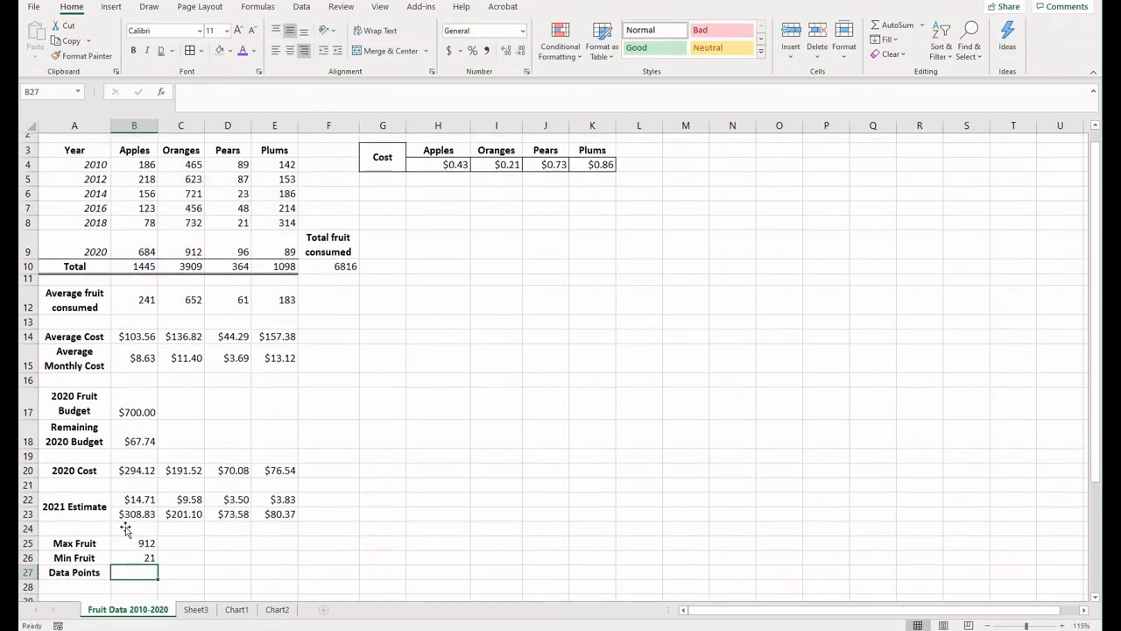
left_click(923, 26)
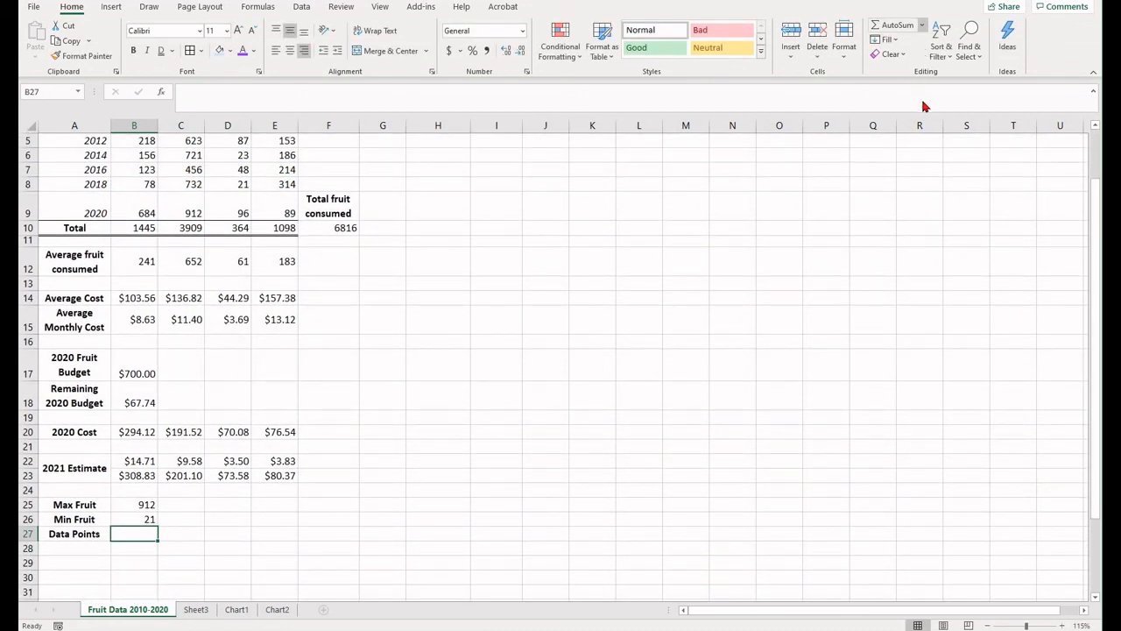
left_click(915, 79)
left_click_drag(140, 213, 285, 164)
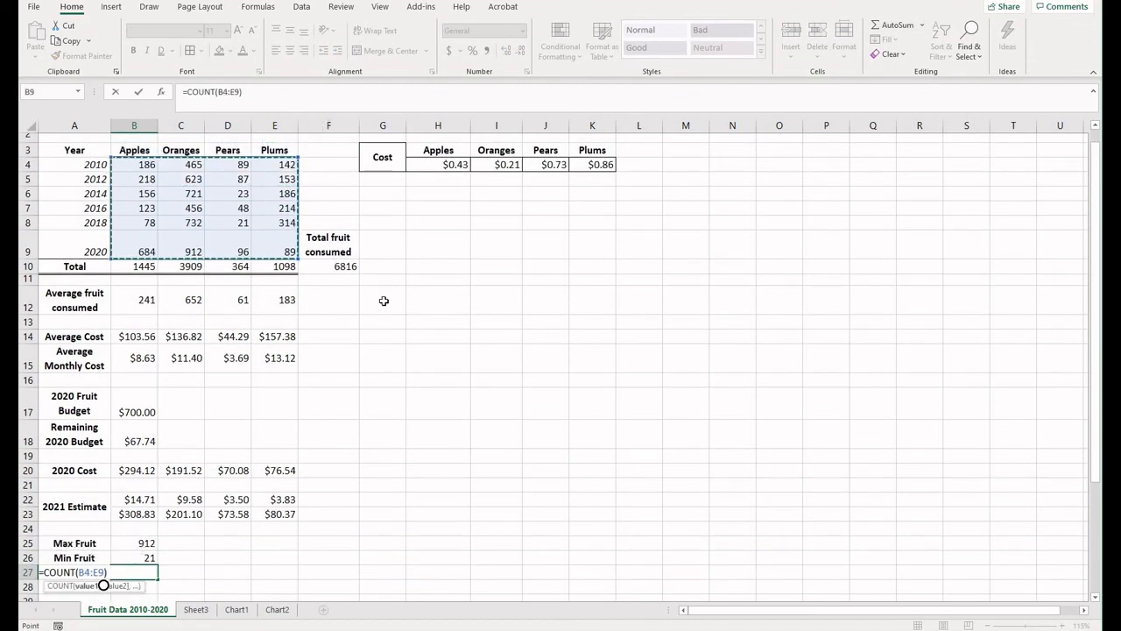
key("Return")
scroll(418, 376, "down", 2)
scroll(418, 376, "down", 1)
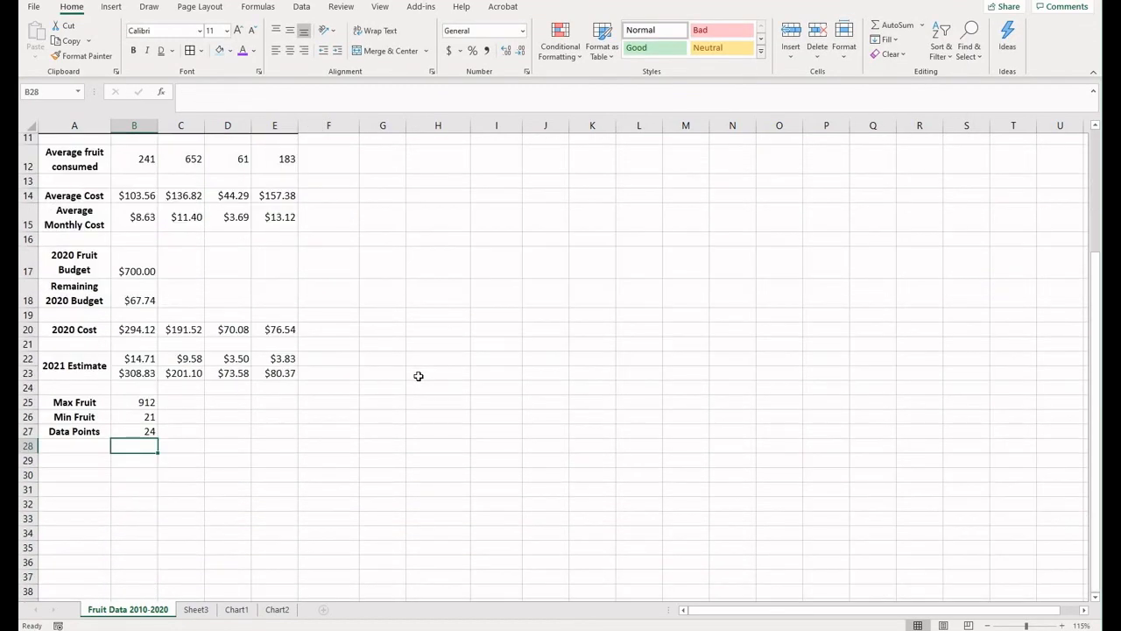
left_click(418, 376)
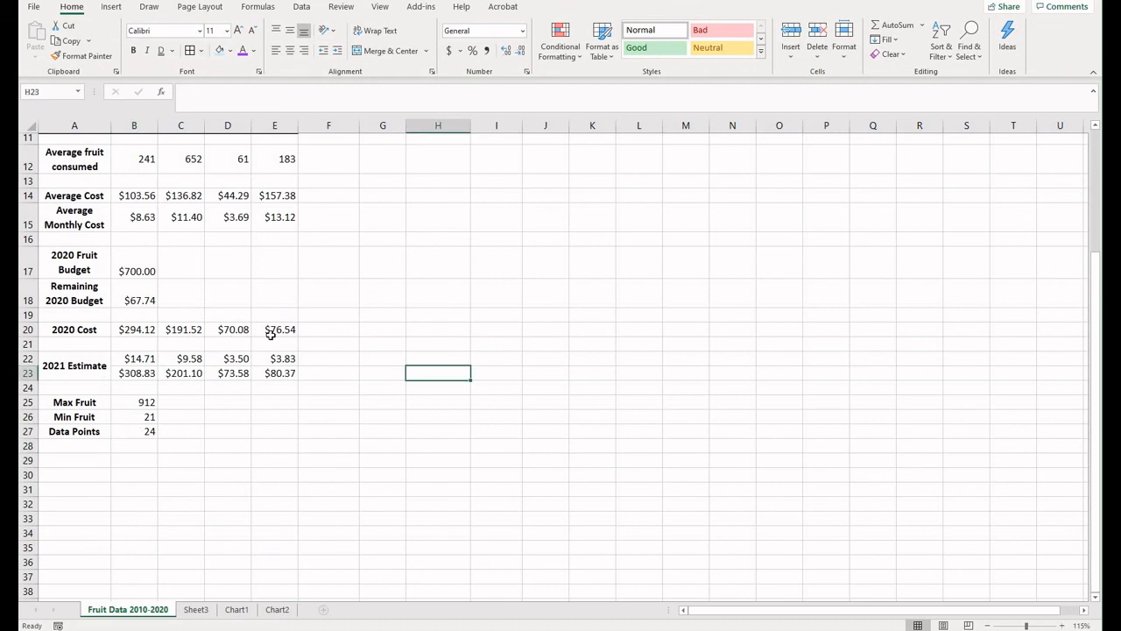